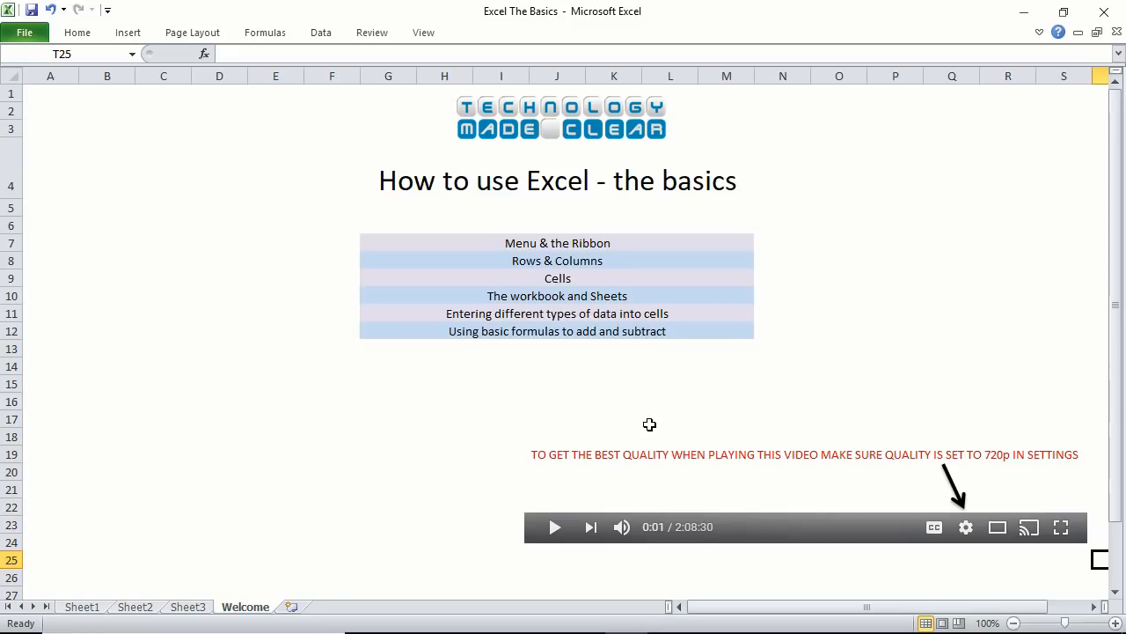
- Go through the six lesson topics on the Welcome sheet, from Menu & the Ribbon to using basic formulas
left_click(642, 243)
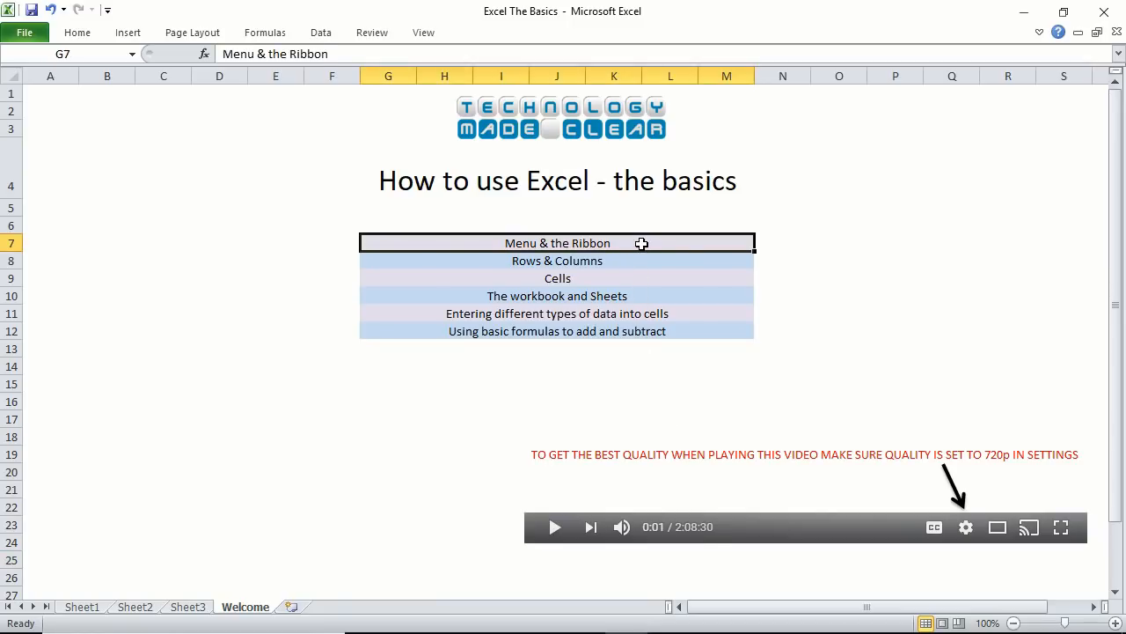
left_click(630, 262)
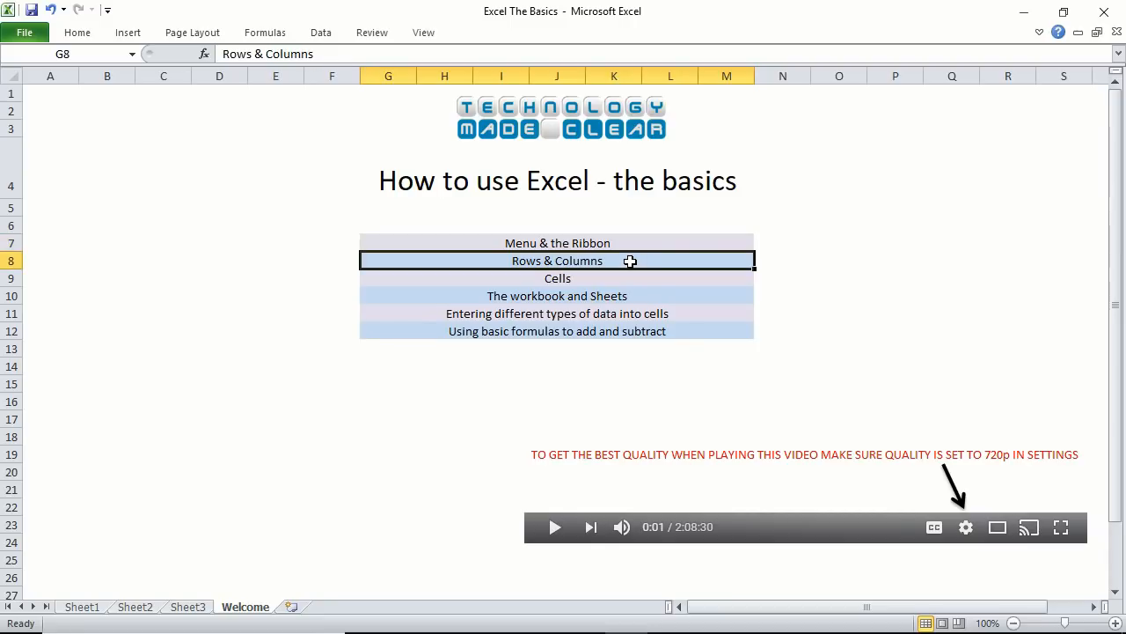
left_click(627, 282)
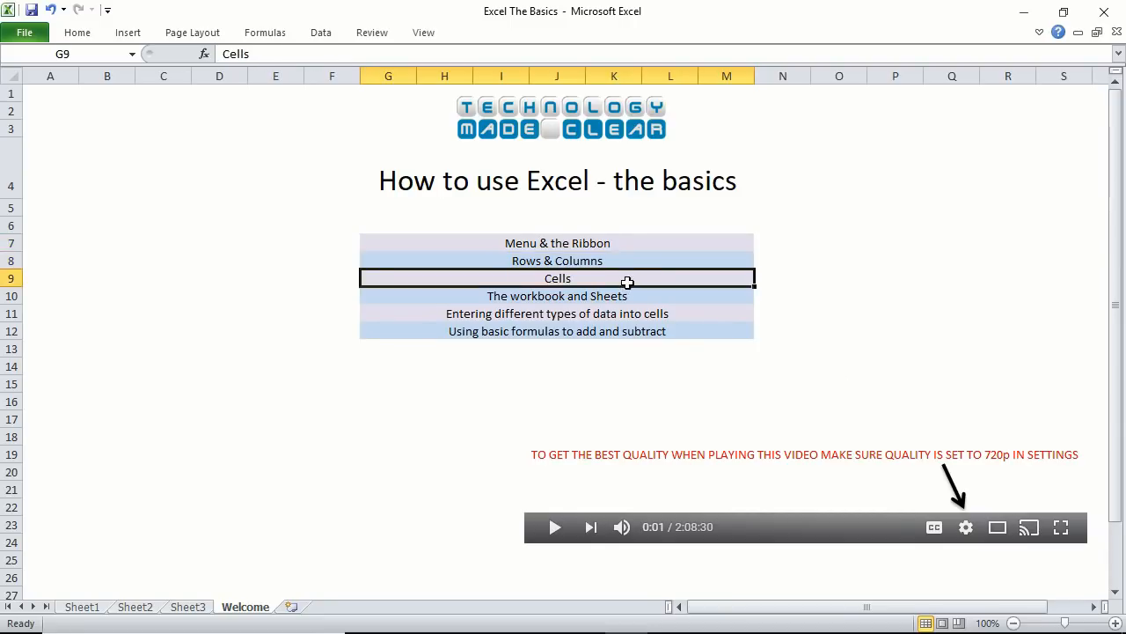
left_click(655, 296)
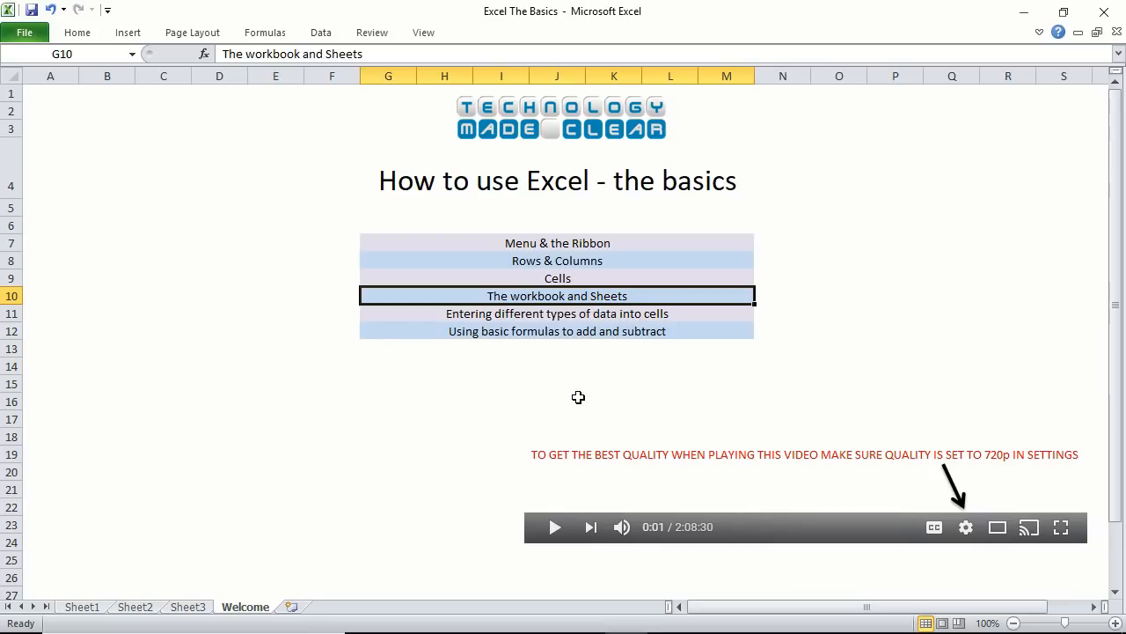
left_click(595, 317)
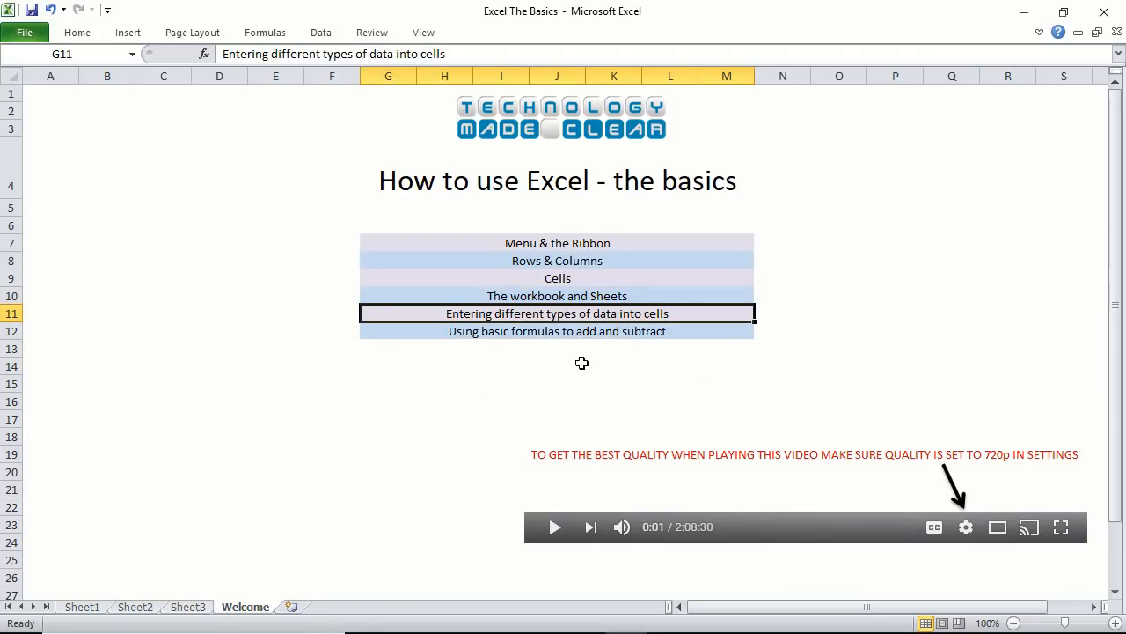
left_click(579, 329)
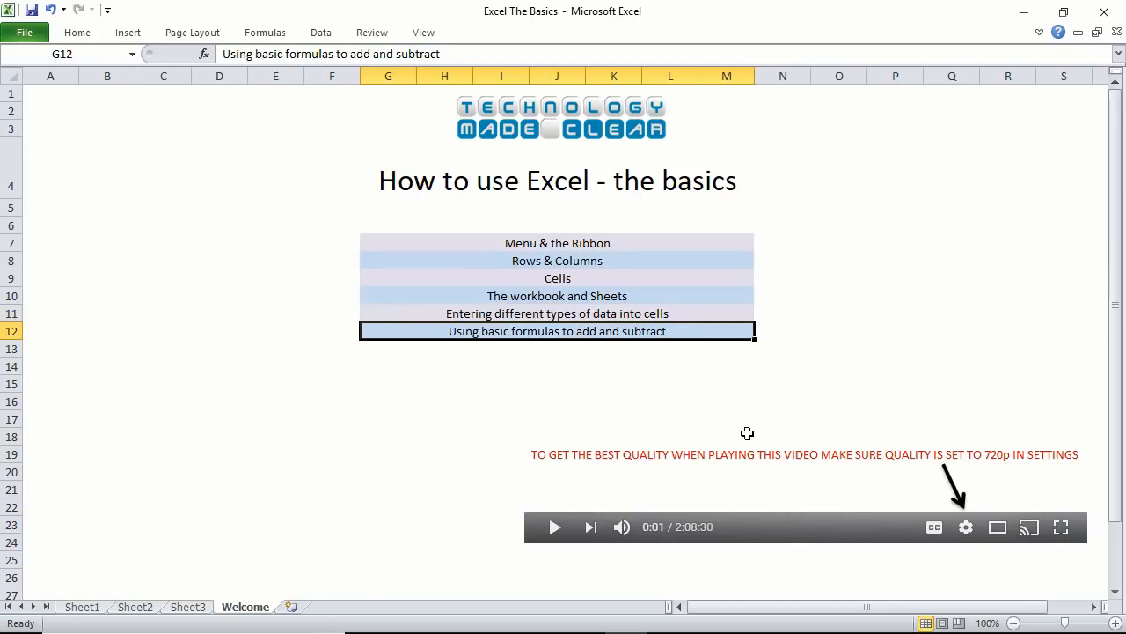
- Switch to Sheet1 and expand the collapsed ribbon, toggling its display to show how it hides and returns
left_click(83, 607)
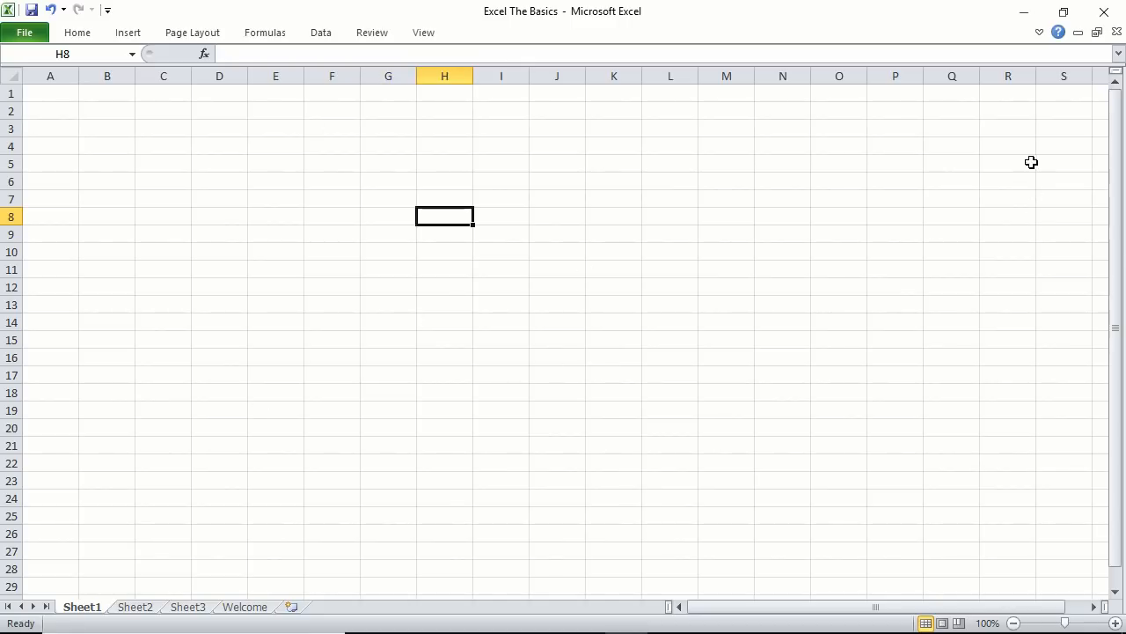
left_click(1041, 34)
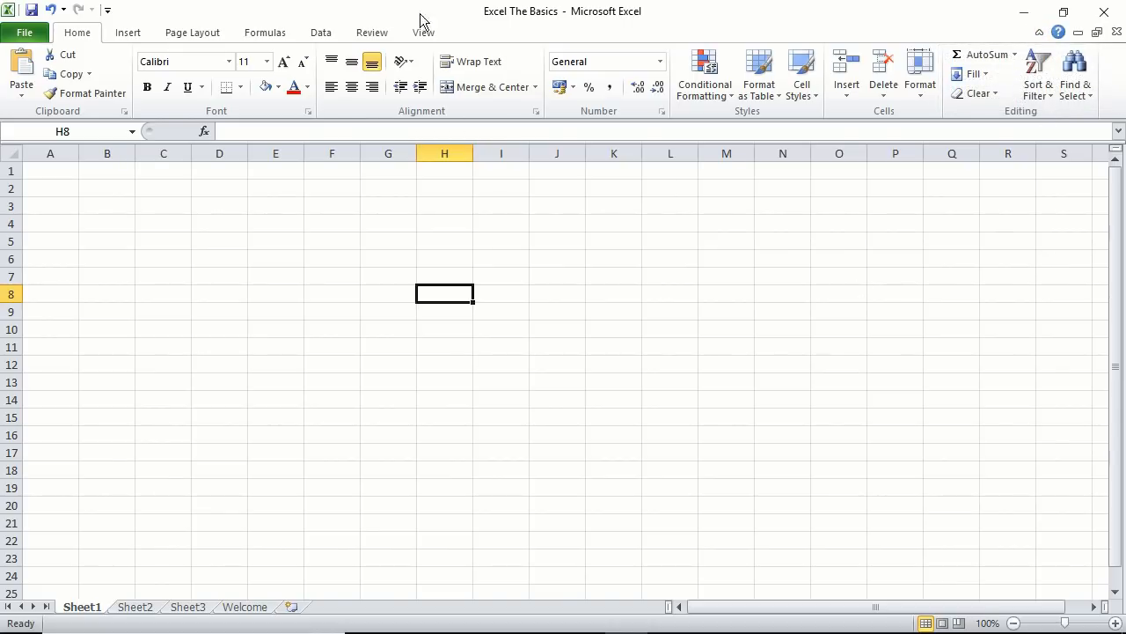
left_click(1042, 34)
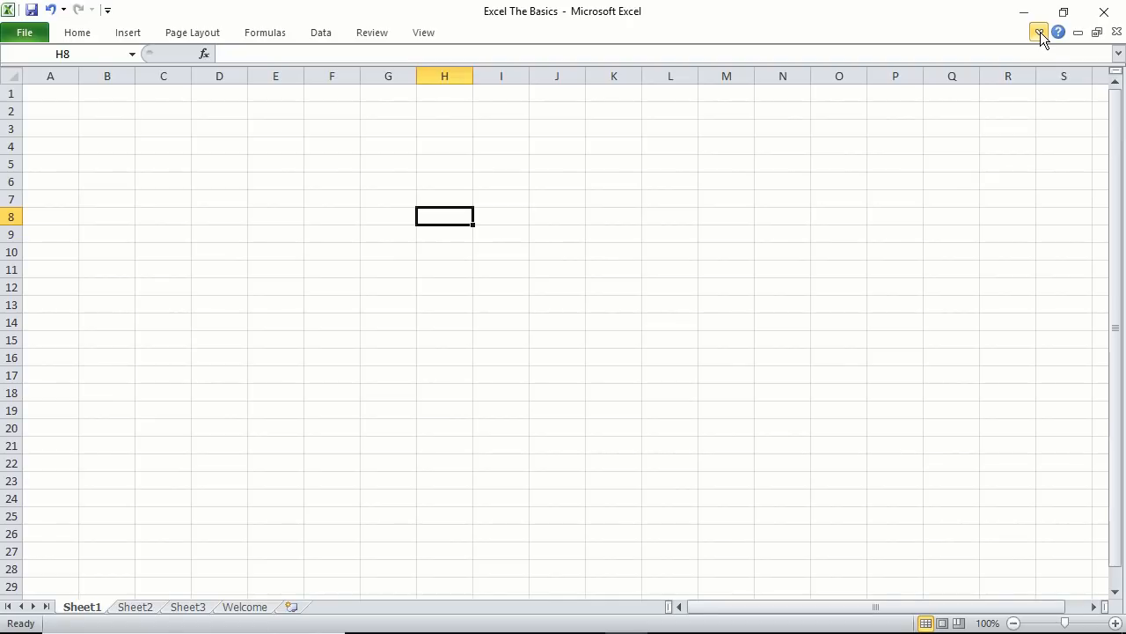
left_click(1041, 31)
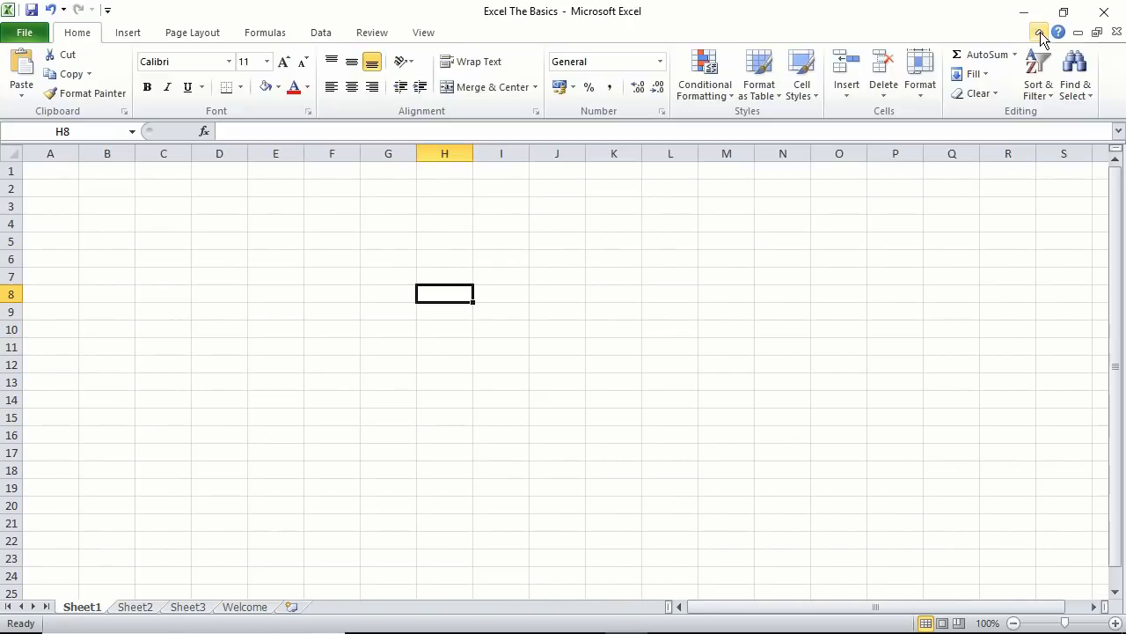
- Examine the commands the ribbon offers in each category from File through View, and return to the Home commands
left_click(33, 35)
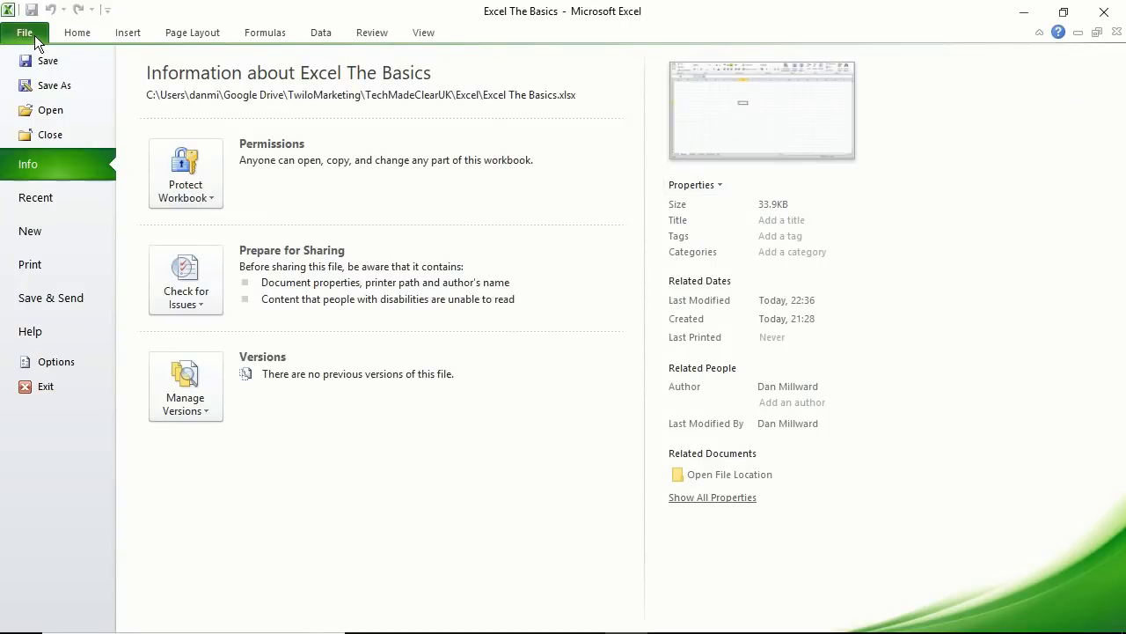
left_click(86, 37)
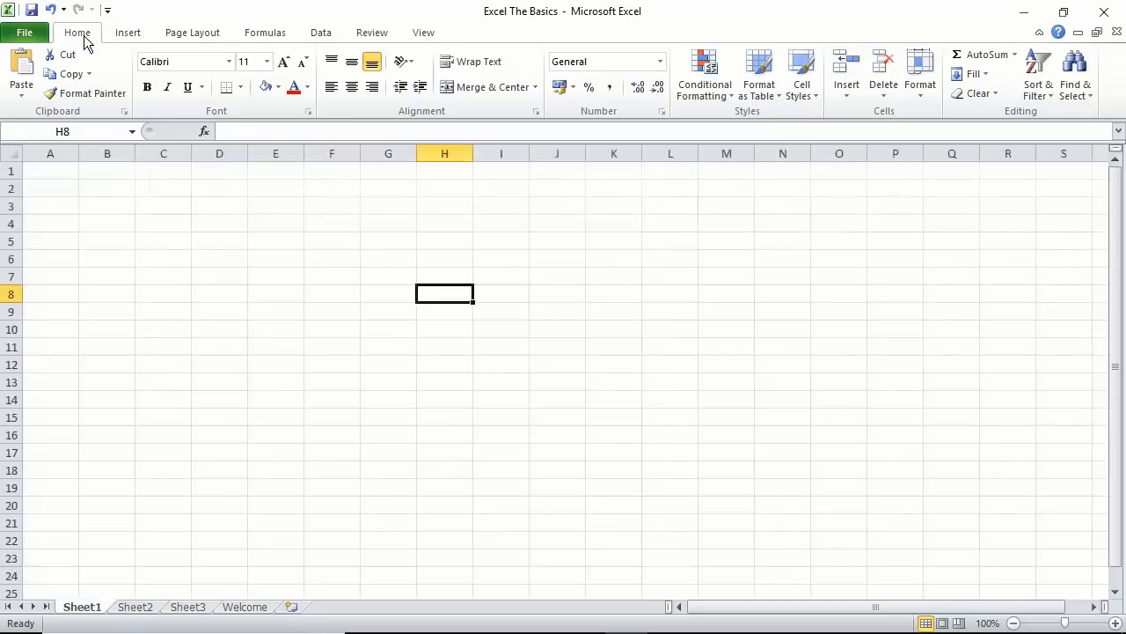
left_click(145, 38)
left_click(197, 32)
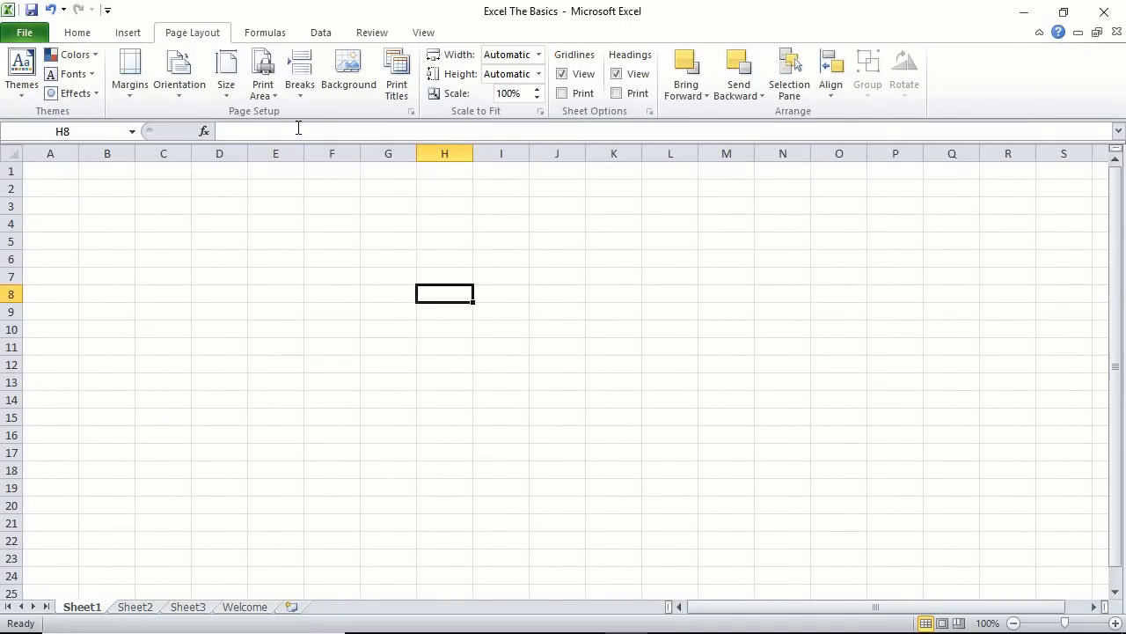
left_click(260, 37)
left_click(322, 35)
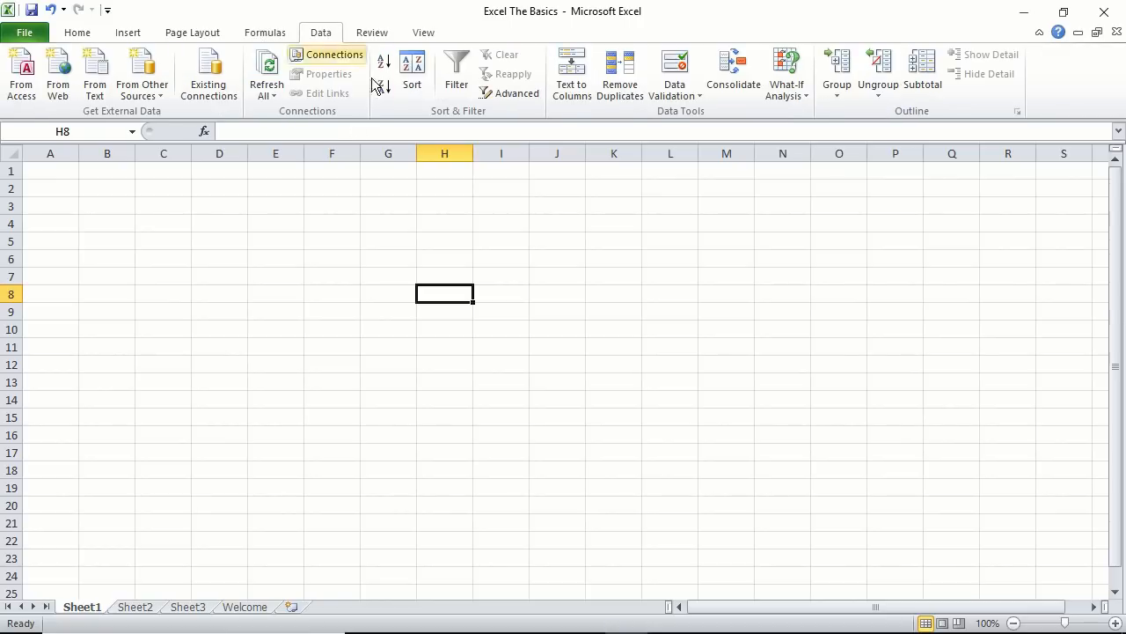
left_click(373, 35)
left_click(425, 34)
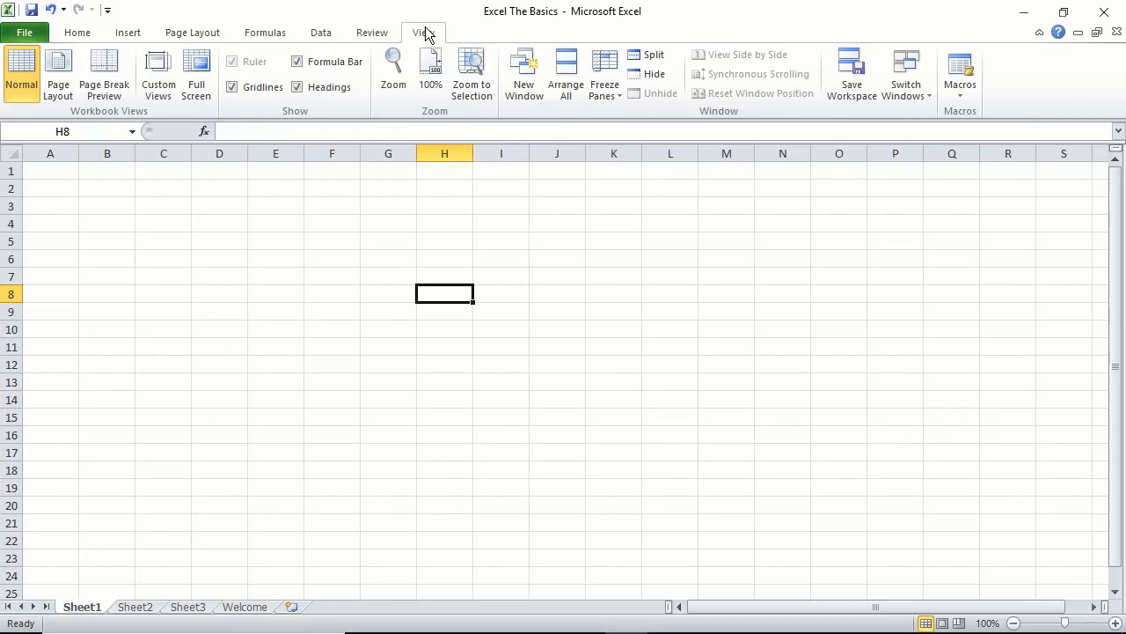
left_click(387, 37)
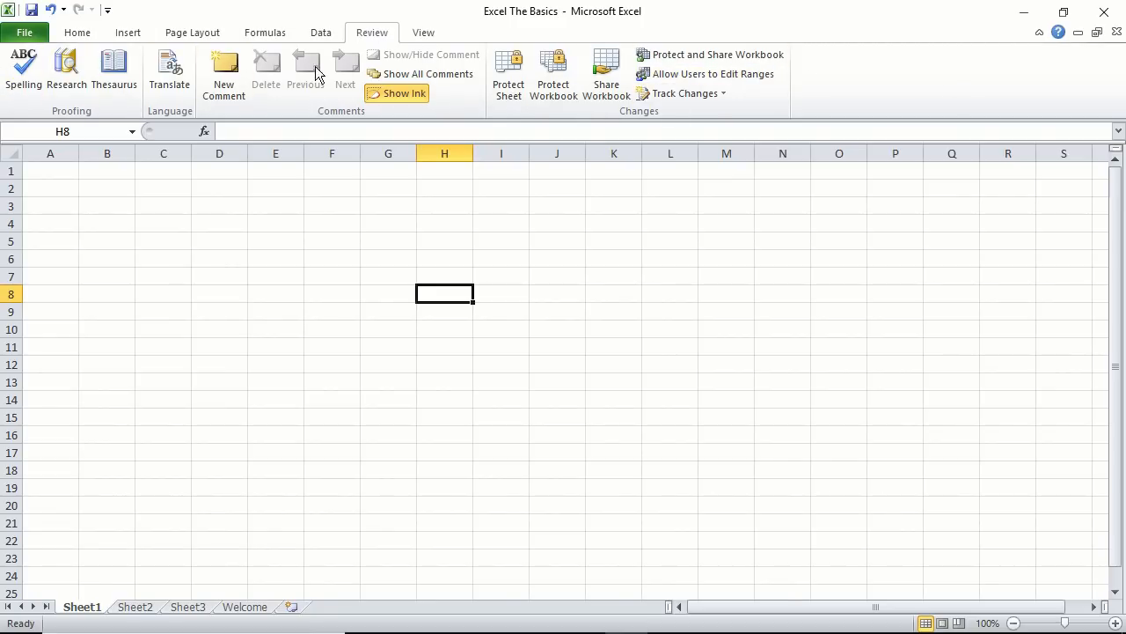
left_click(269, 35)
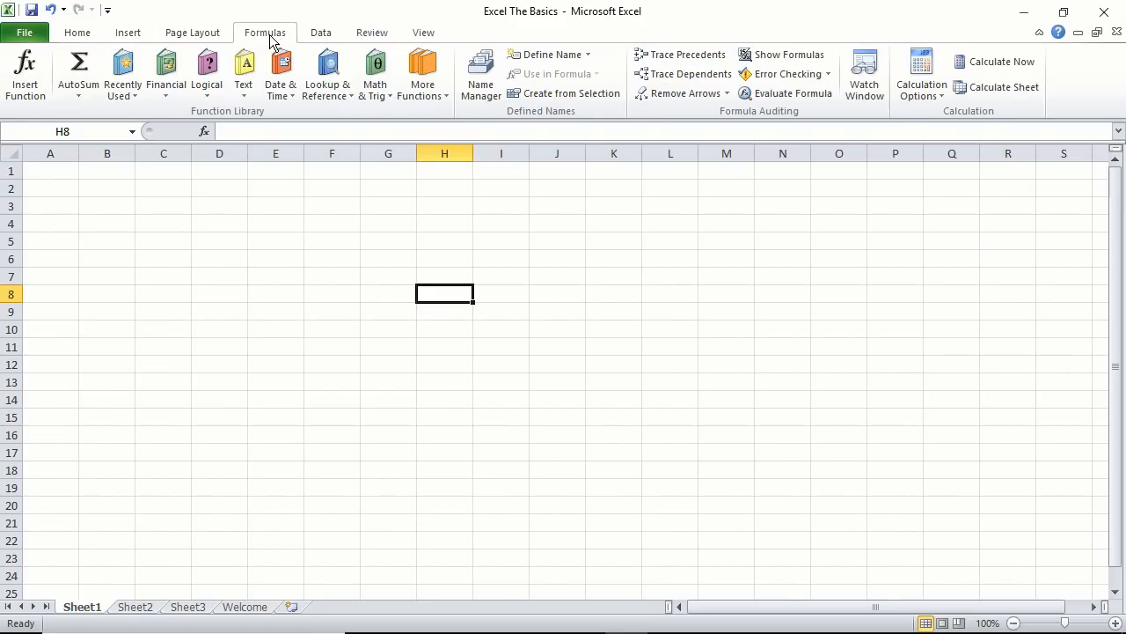
left_click(76, 32)
- Select a few cells on Sheet1, and jump from B5 to the sheet's last row, its first row and its last column
left_click(413, 416)
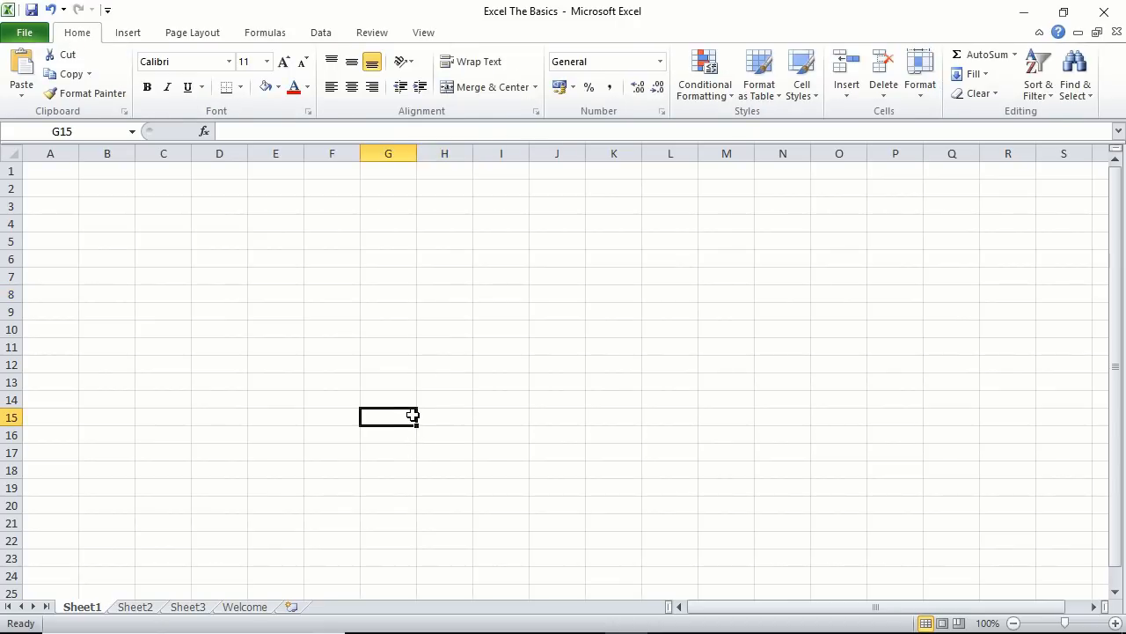
left_click(413, 366)
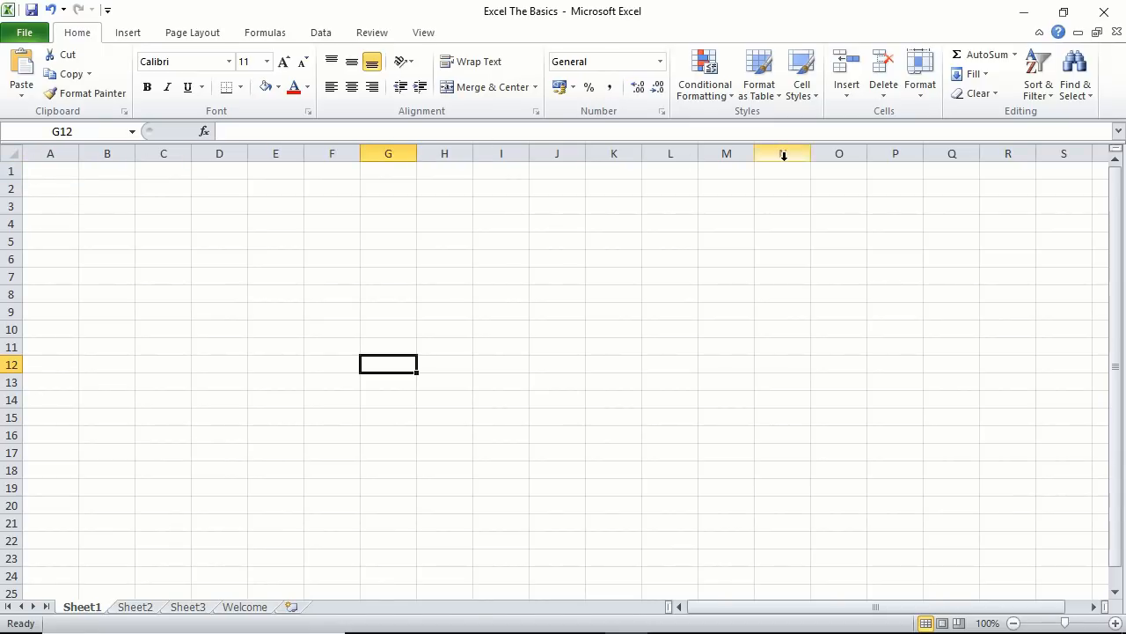
left_click(93, 245)
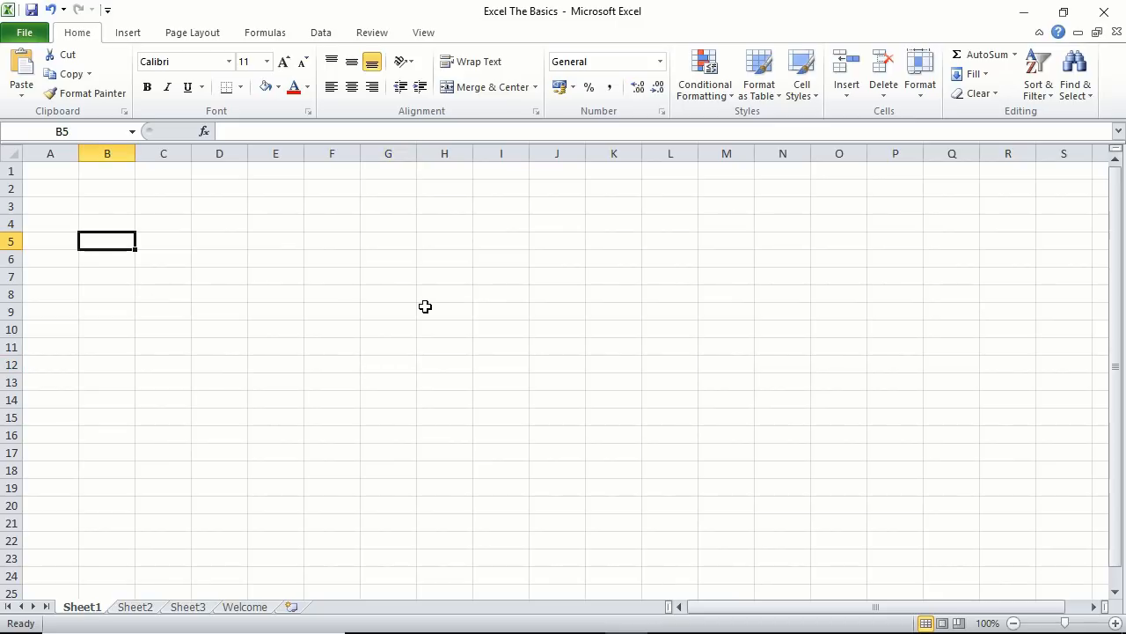
key("ctrl+Down")
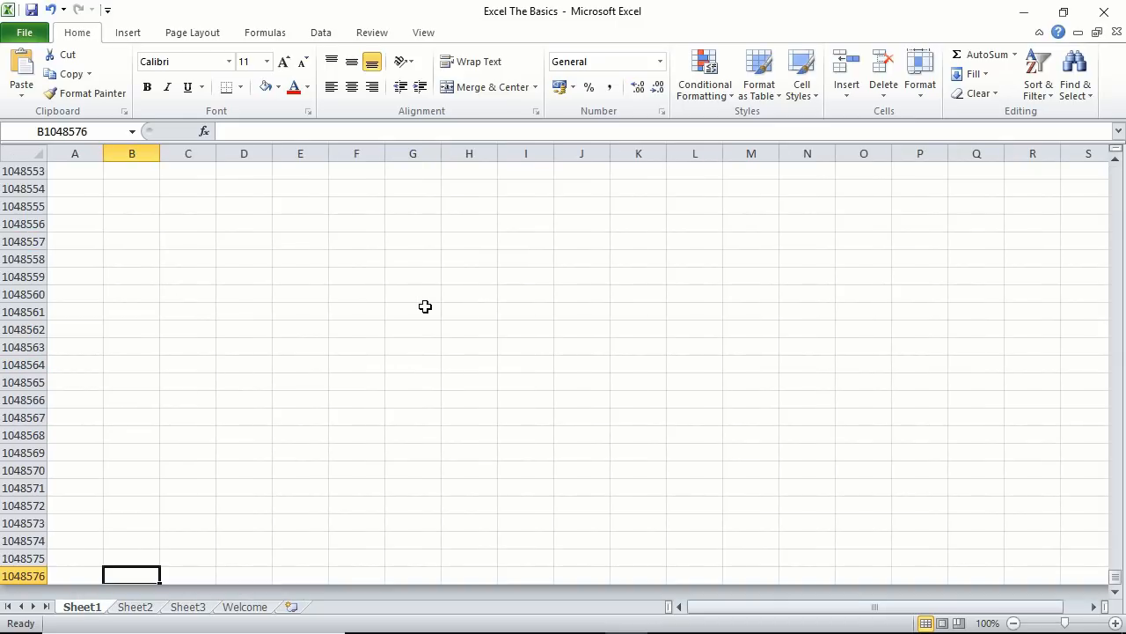
key("ctrl+Up")
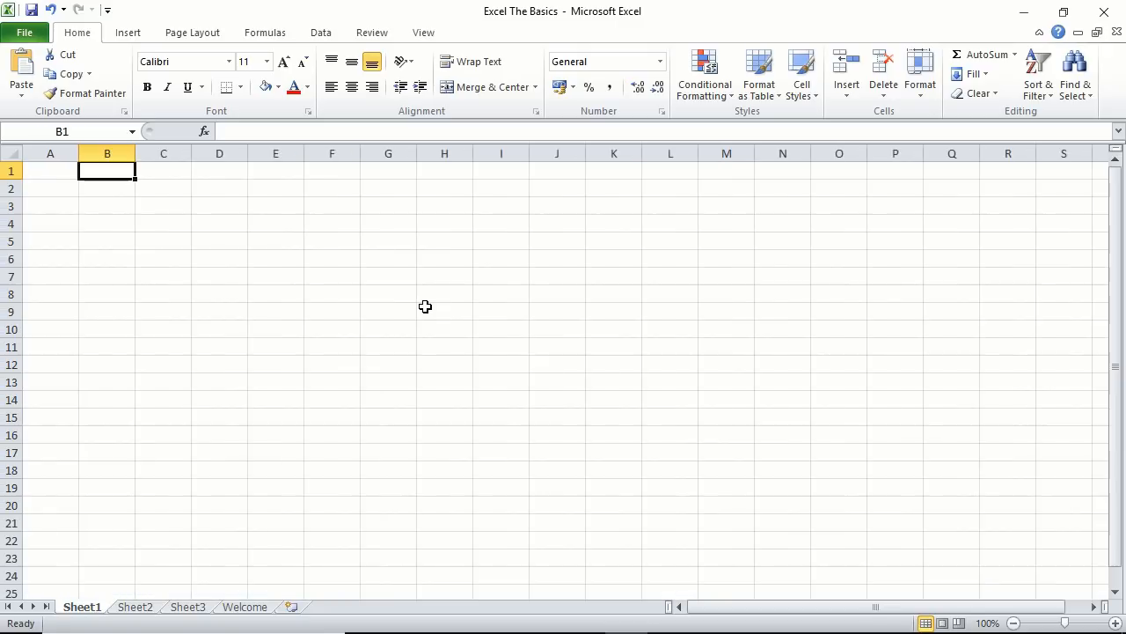
key("ctrl+Right")
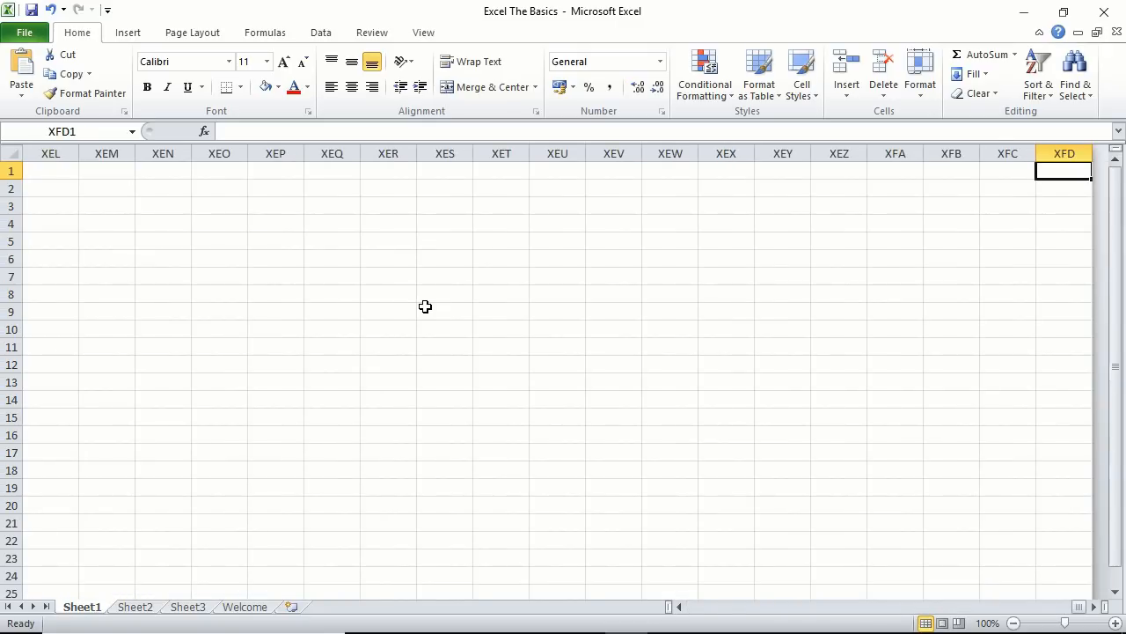
- Return to cell A1 and move cell by cell through the grid, ending on cell C3
key("ctrl+Home")
key("Down")
key("Down")
key("Right")
key("Right")
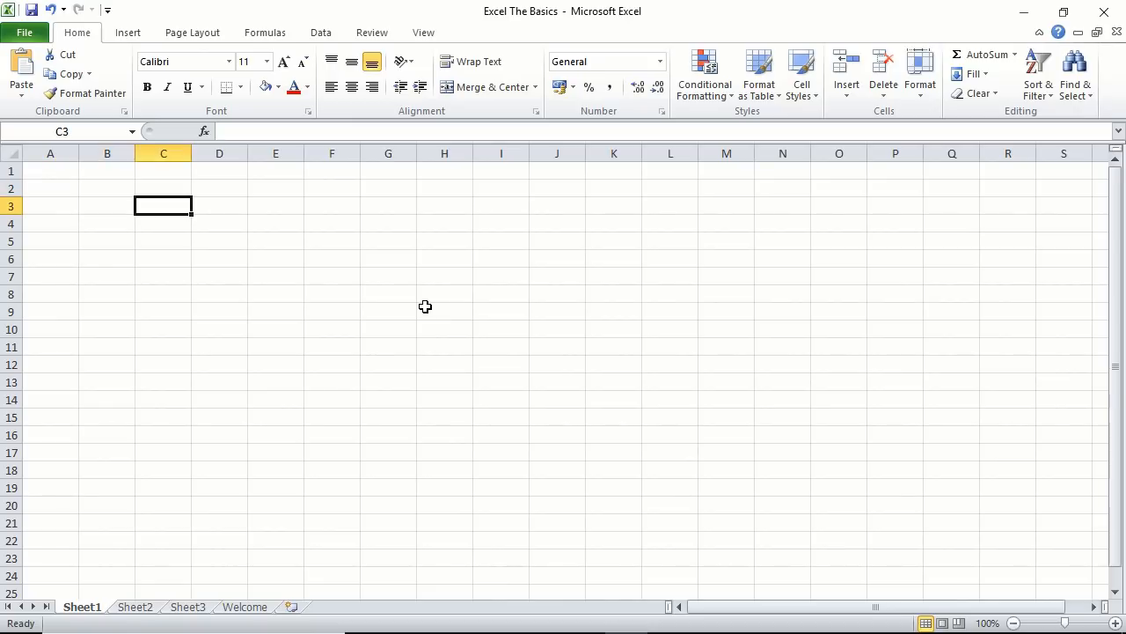
key("Down")
key("Up")
key("Up")
key("Down")
- Narrow column C, and resize columns C through H together to one equal narrow width
left_click_drag(190, 154, 166, 156)
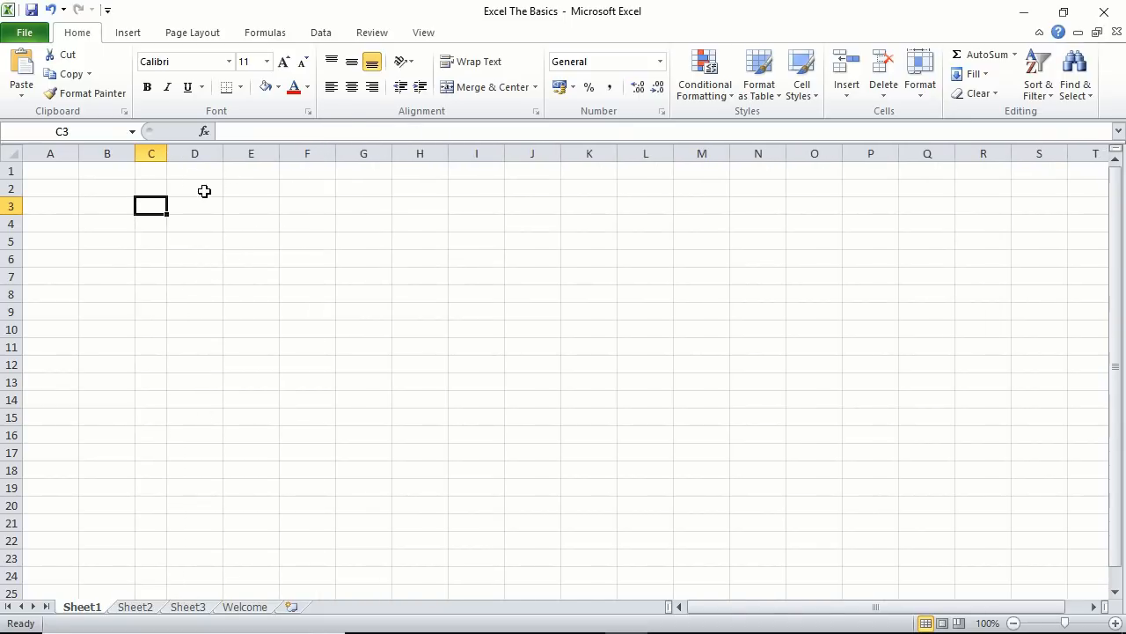
left_click(154, 153)
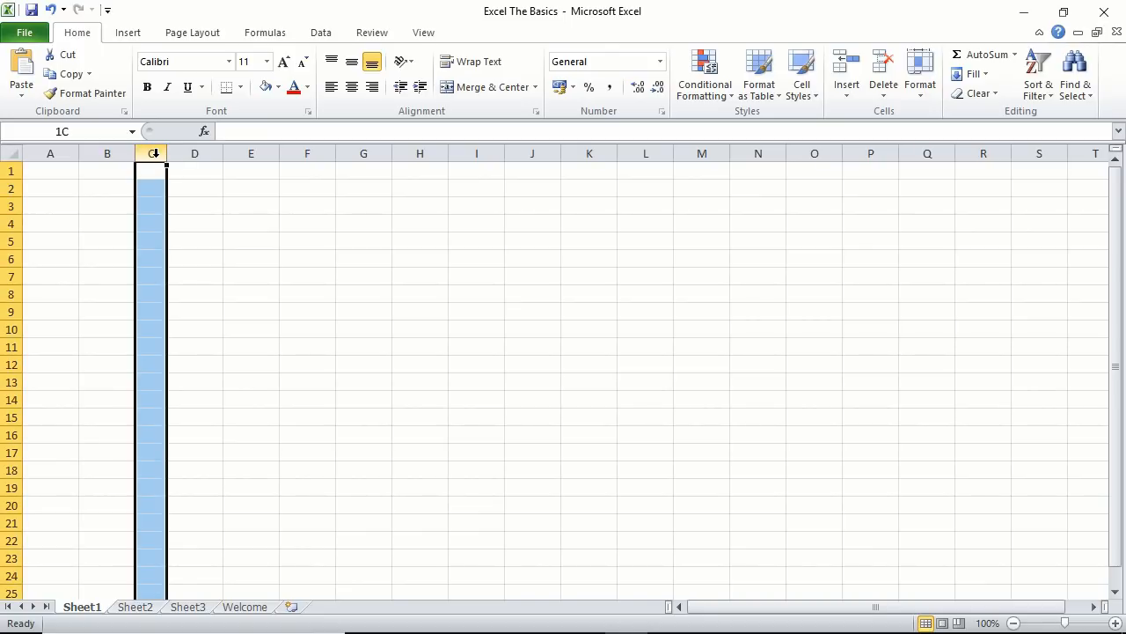
left_click_drag(153, 153, 447, 154)
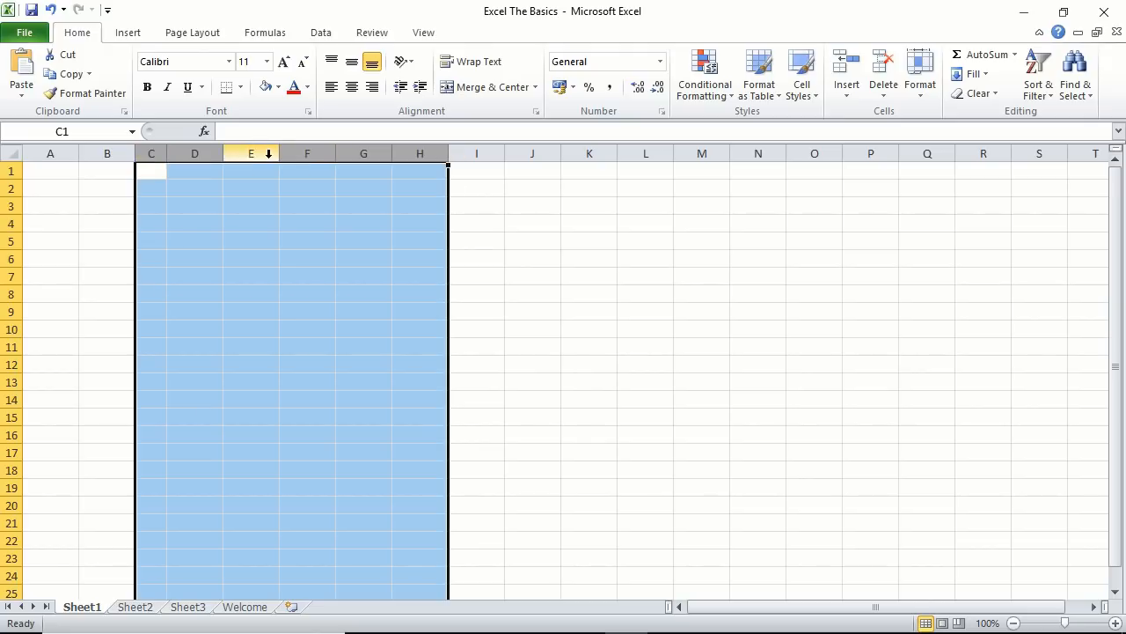
left_click_drag(278, 153, 356, 151)
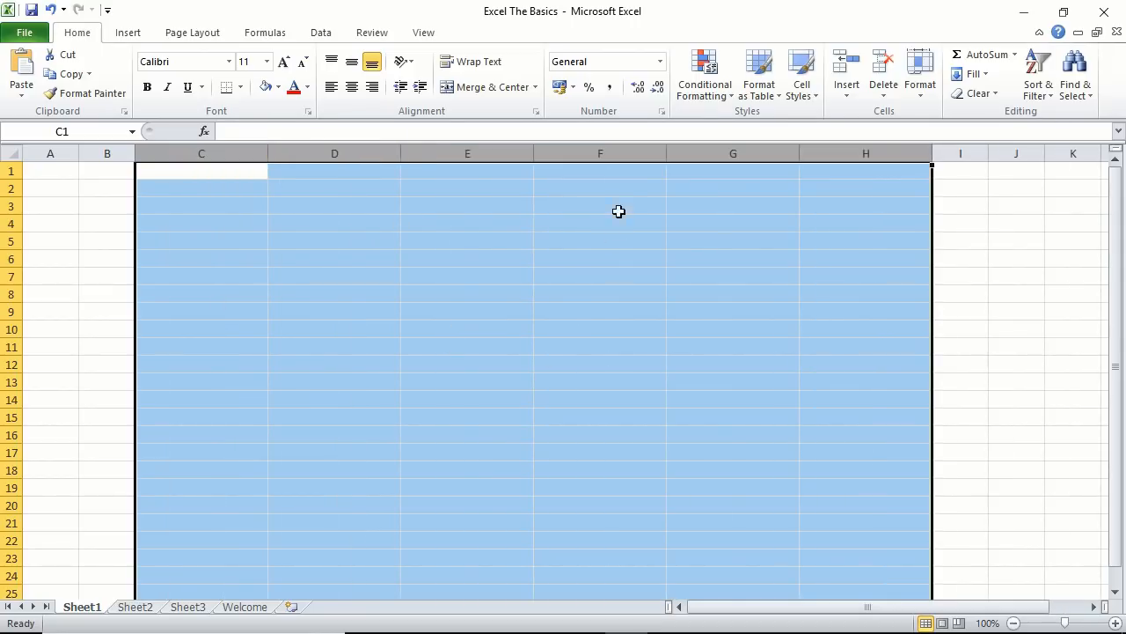
left_click_drag(667, 153, 565, 153)
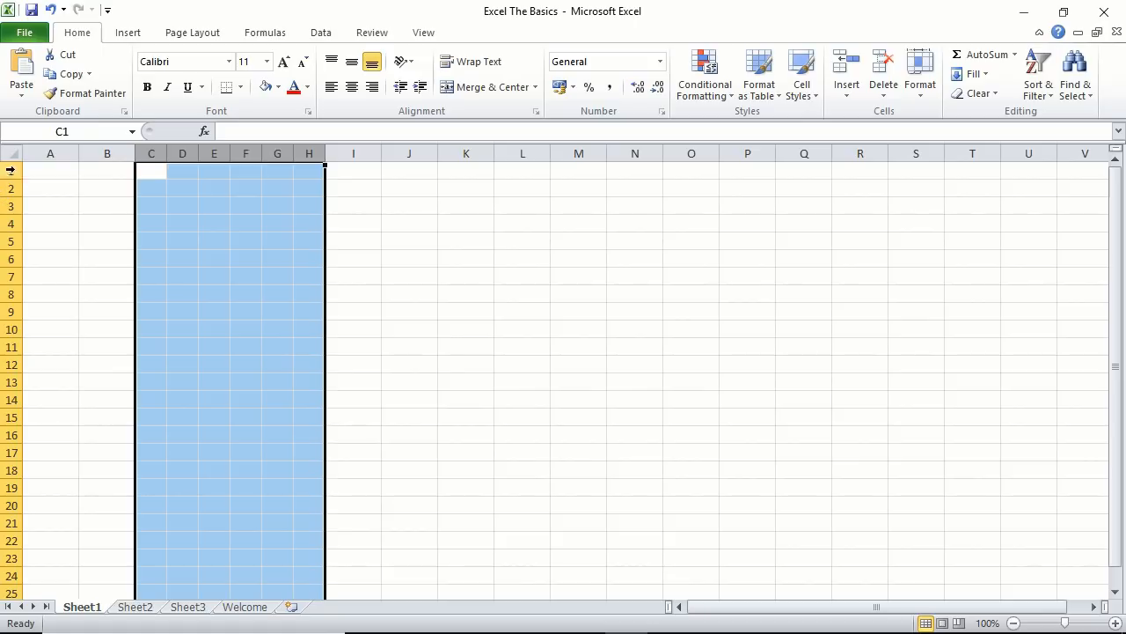
- Increase the height of row 3 to about 28.5 points
left_click(8, 206)
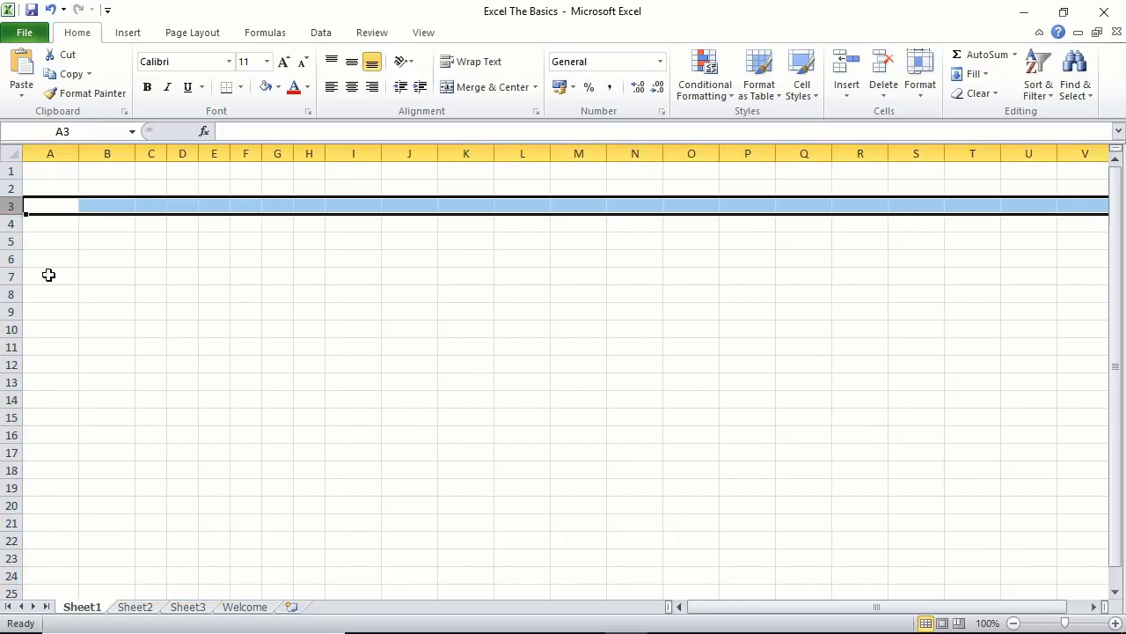
mouse_move(13, 216)
left_mouse_down()
mouse_move(12, 274)
mouse_move(12, 230)
left_mouse_up()
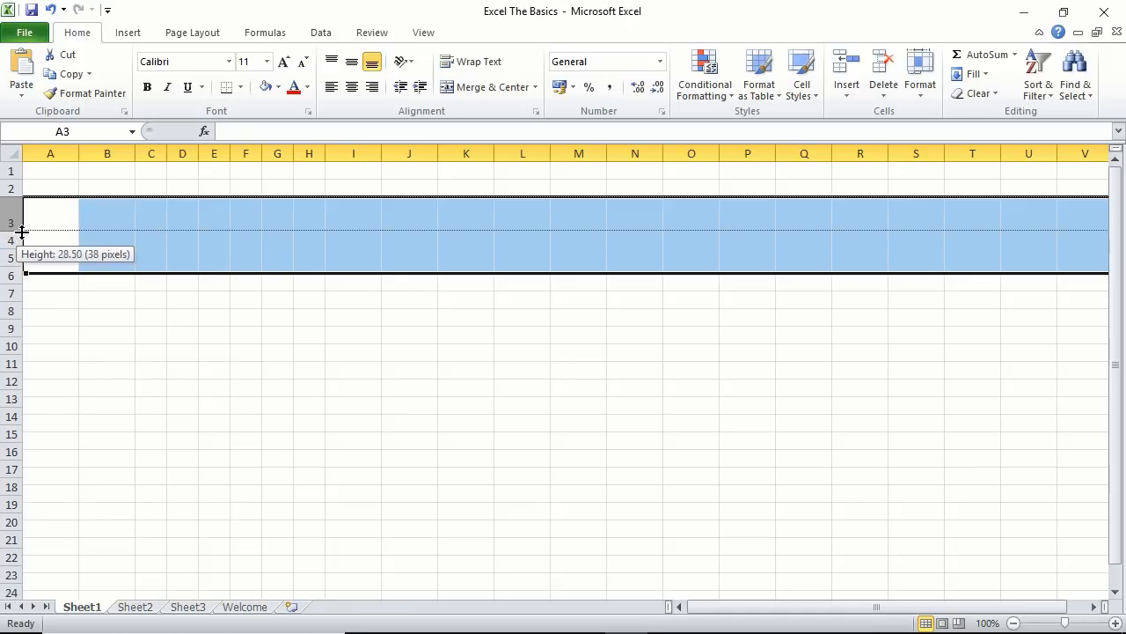
- Give rows 2 through 12 one equal height, taller than the default, and select cell H5
left_click_drag(11, 188, 4, 374)
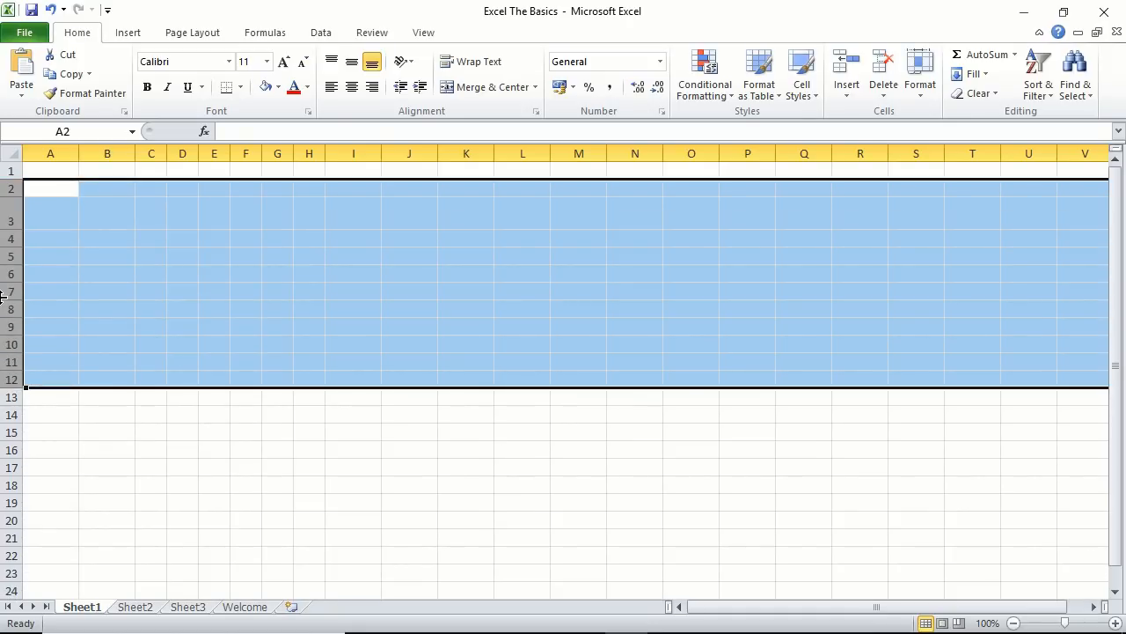
mouse_move(9, 300)
left_mouse_down()
mouse_move(10, 327)
mouse_move(15, 277)
mouse_move(19, 289)
left_mouse_up()
left_click(312, 262)
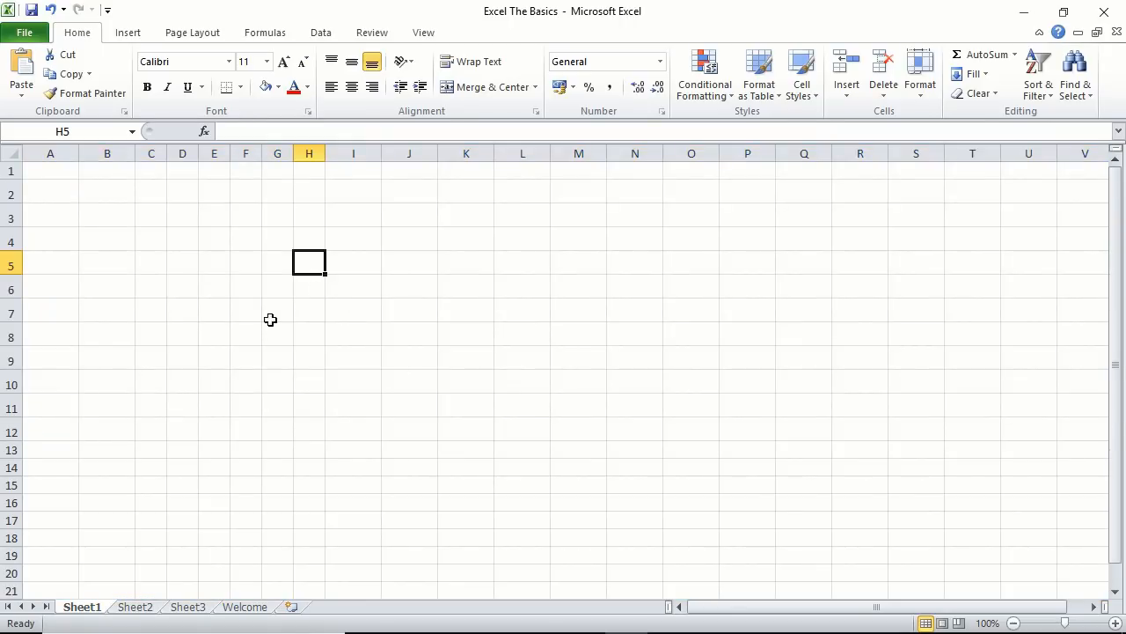
- Undo the recent row height changes back past row 3, and redo the row 3 height change
left_click(51, 11)
left_click(51, 11)
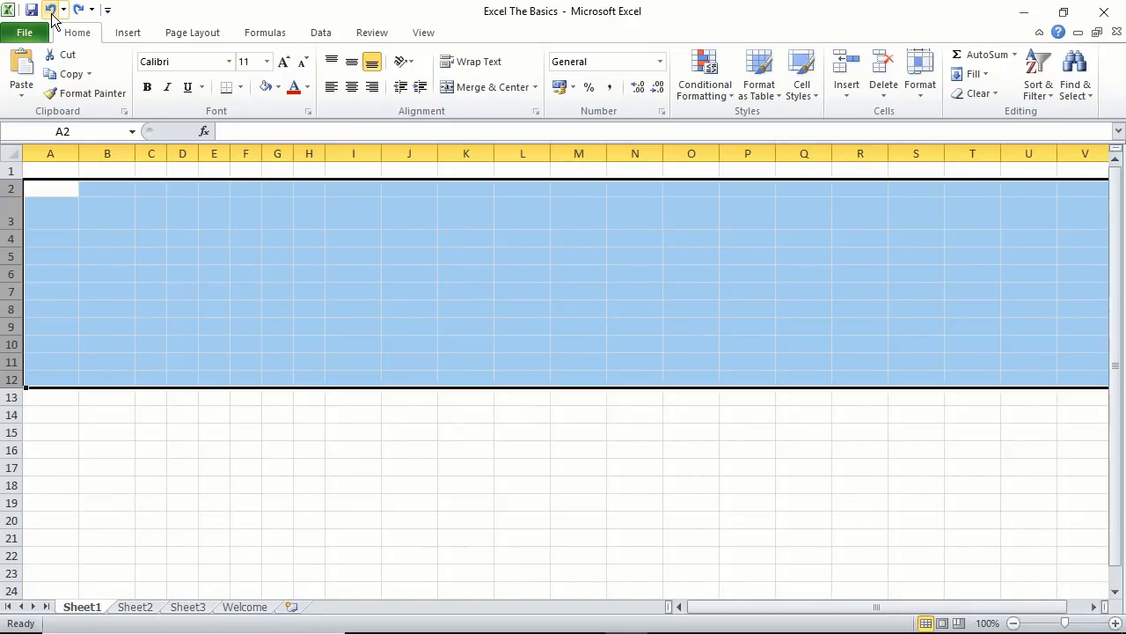
left_click(51, 12)
left_click(78, 10)
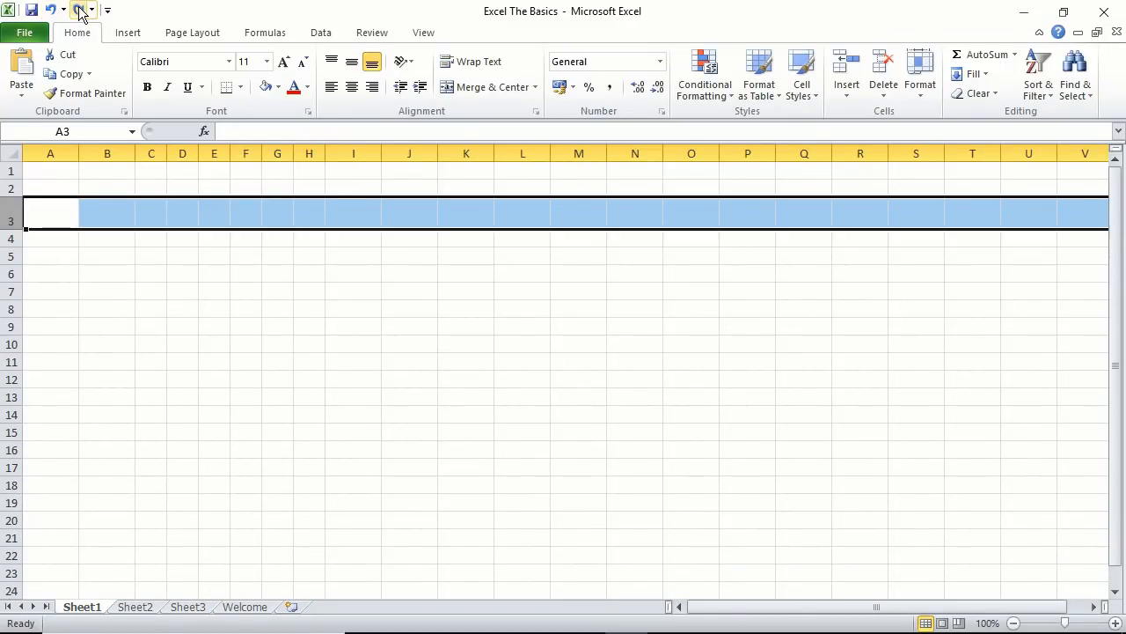
- Redo the height change of rows 2 through 12, and undo all row height and column width changes back to the default grid
left_click(79, 11)
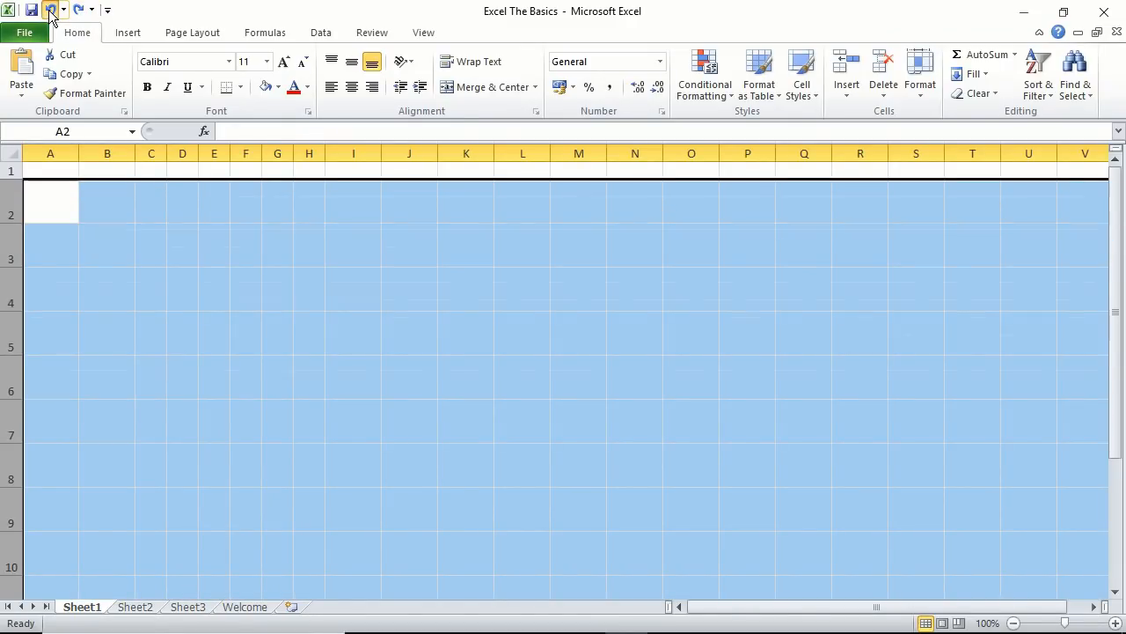
left_click(51, 12)
left_click(51, 11)
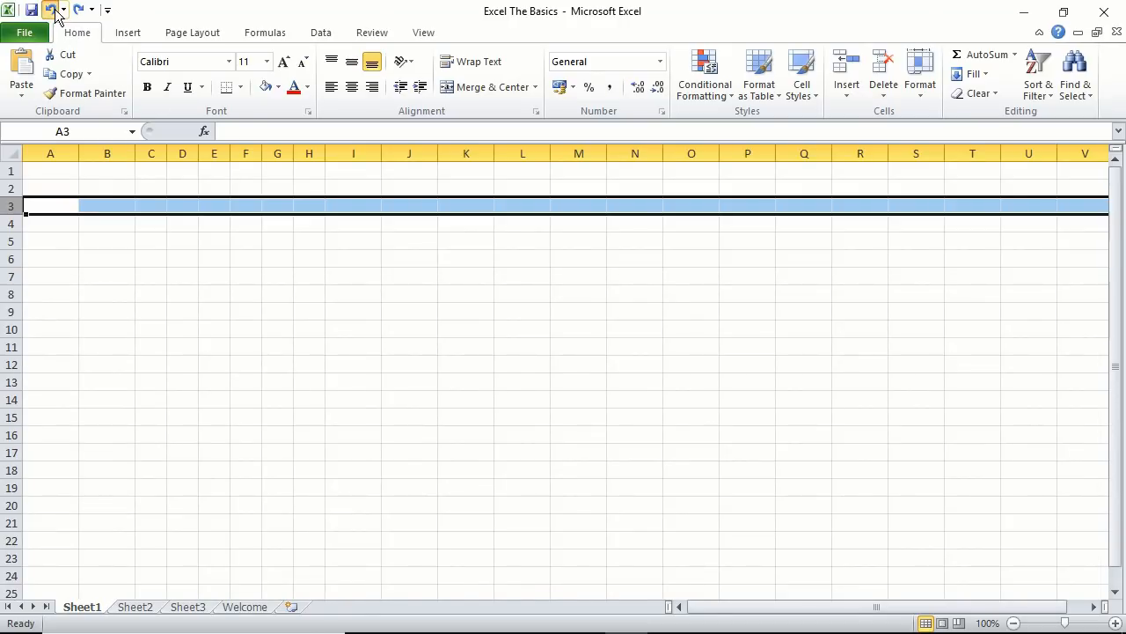
left_click(51, 12)
left_click(51, 12)
left_click(51, 12)
left_click(51, 11)
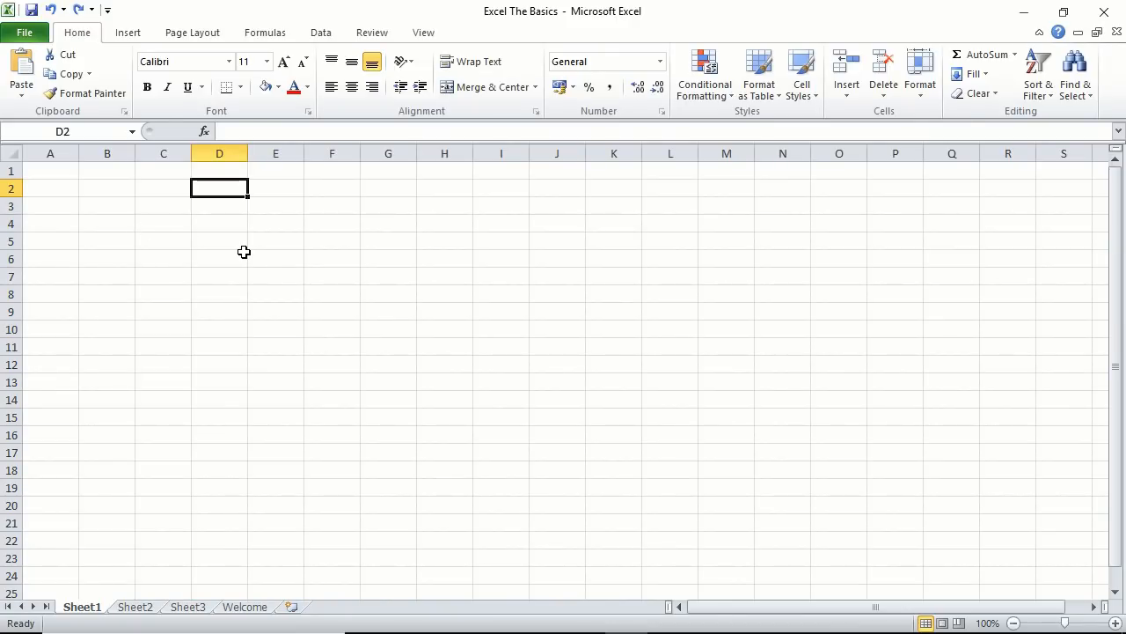
- Enter the label "Date of sales" in cell D2 and the date 01/01/17 in cell E2
type("Date")
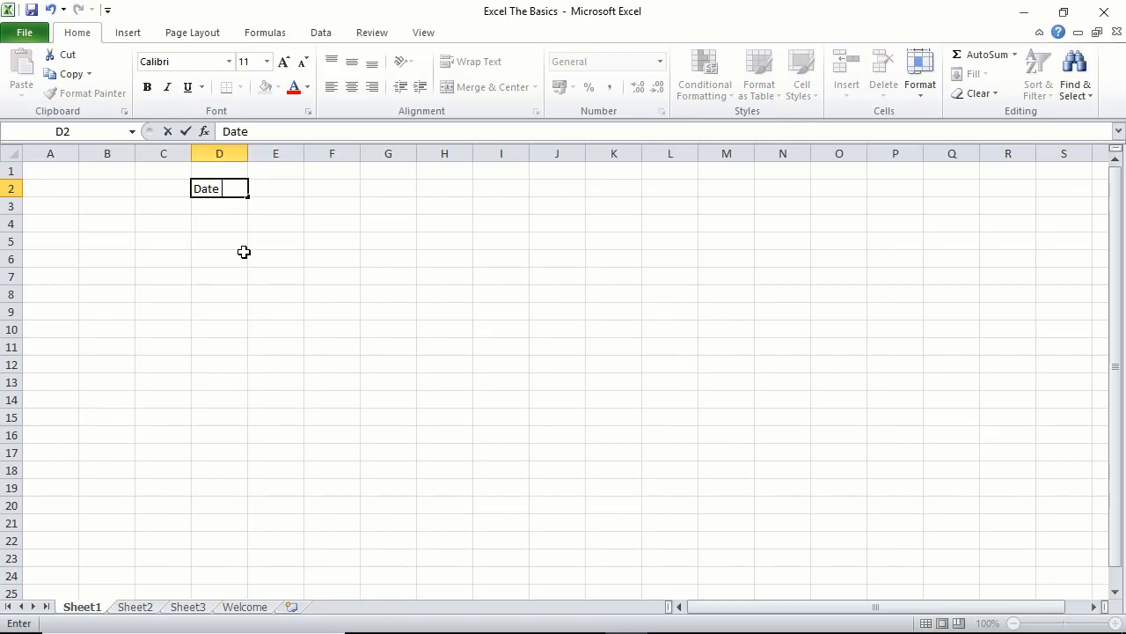
type(" of sales")
key("Return")
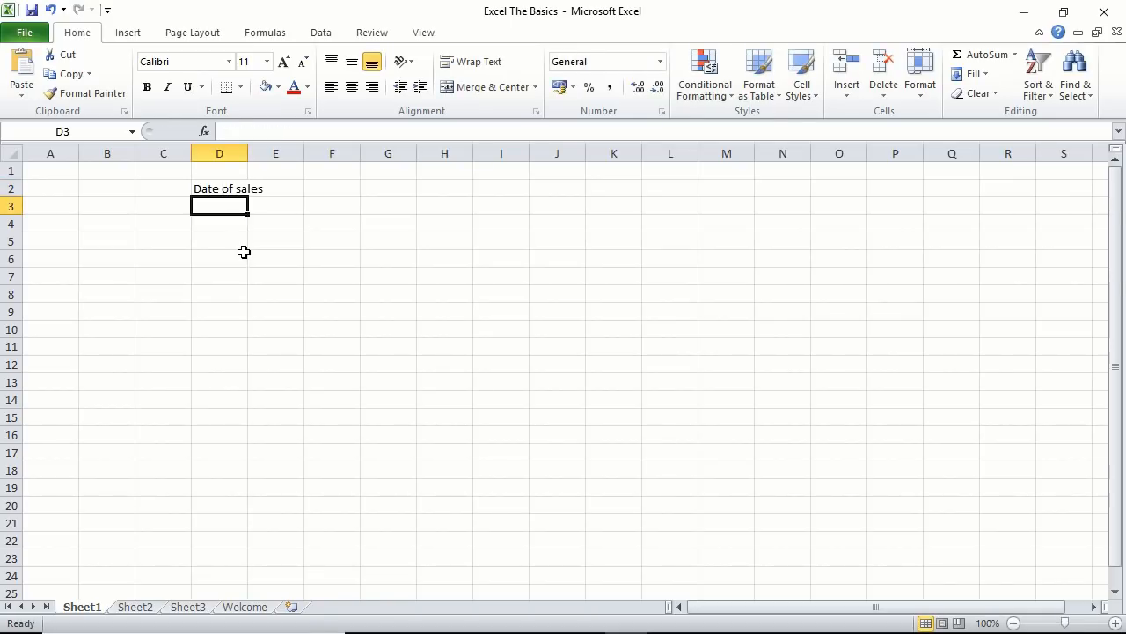
left_click(272, 189)
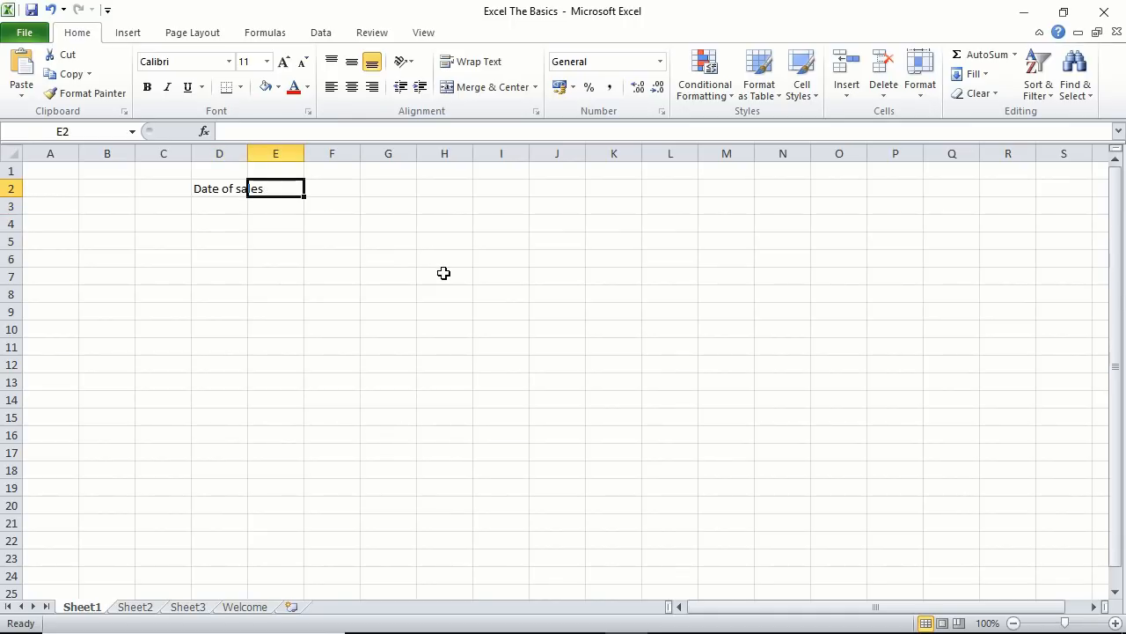
type("01/01/17")
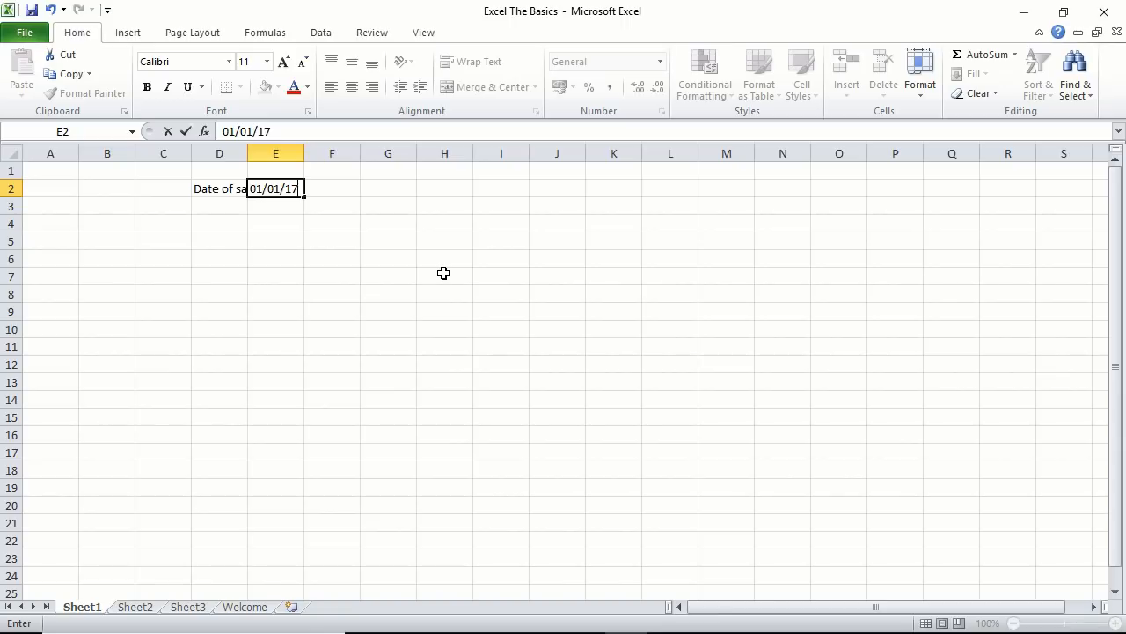
key("Return")
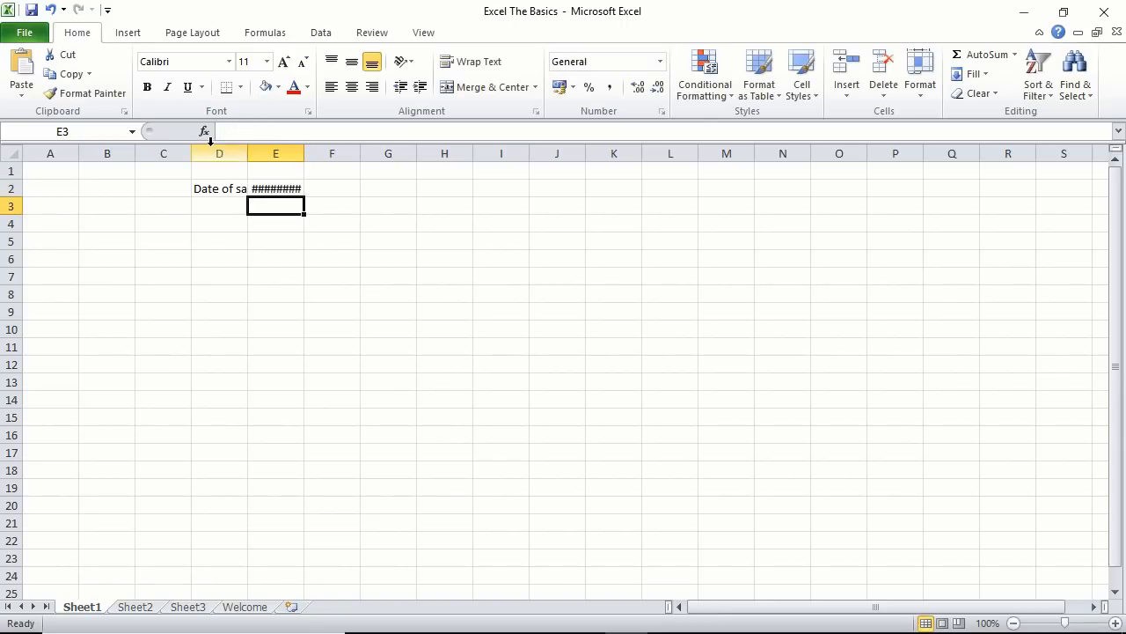
- AutoFit column E to its date, and narrow column D before AutoFitting it to its label
double_click(301, 153)
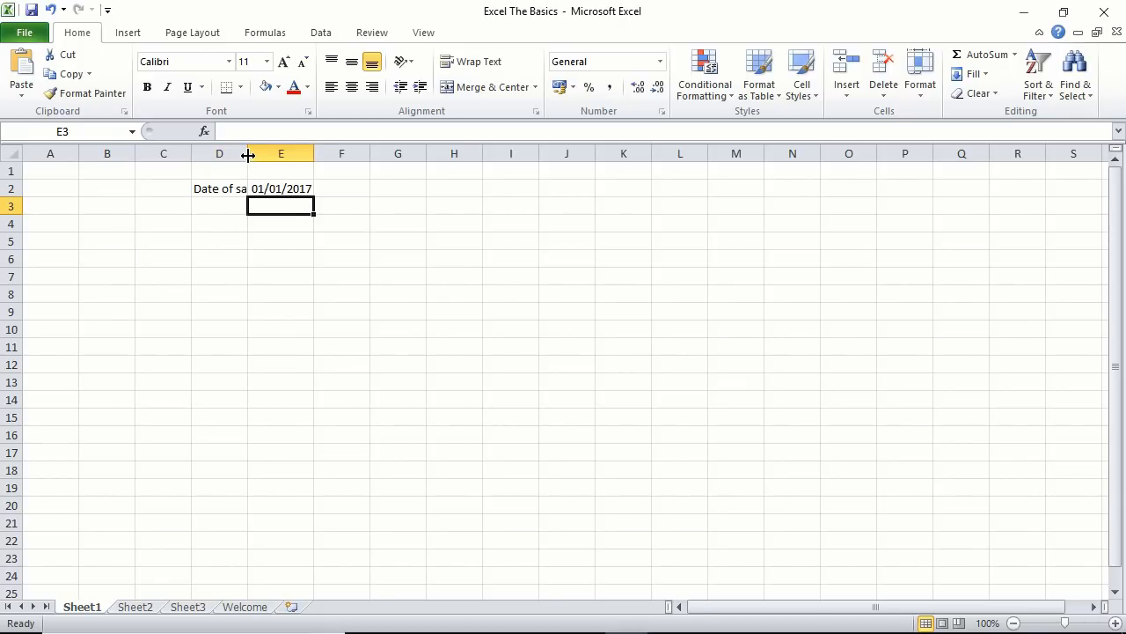
mouse_move(248, 155)
left_mouse_down()
mouse_move(281, 156)
mouse_move(226, 155)
left_mouse_up()
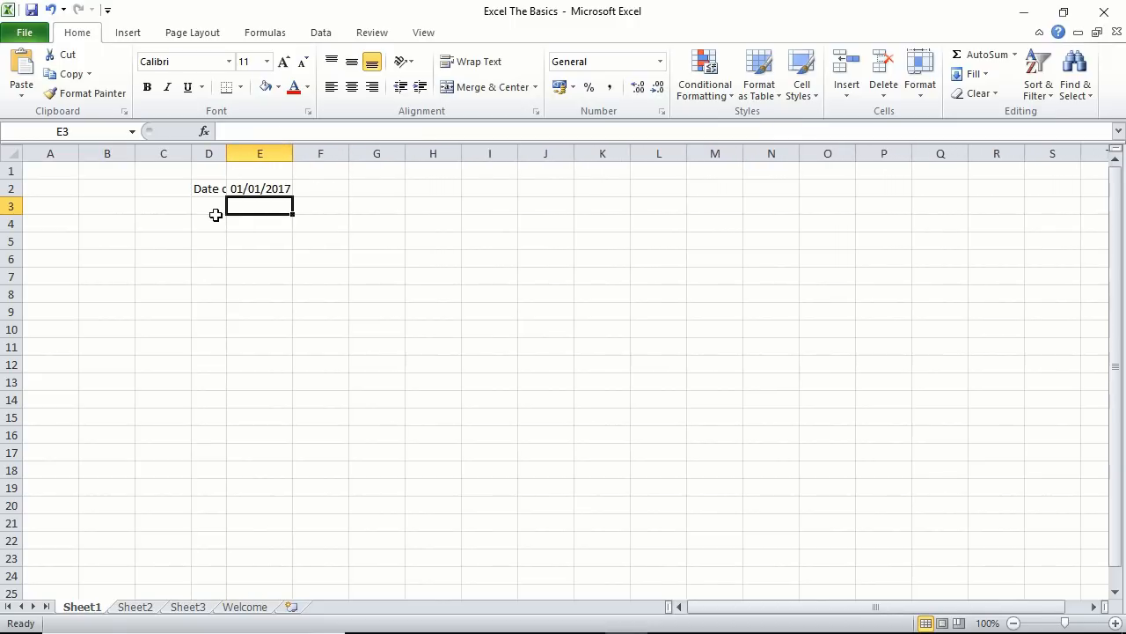
double_click(227, 155)
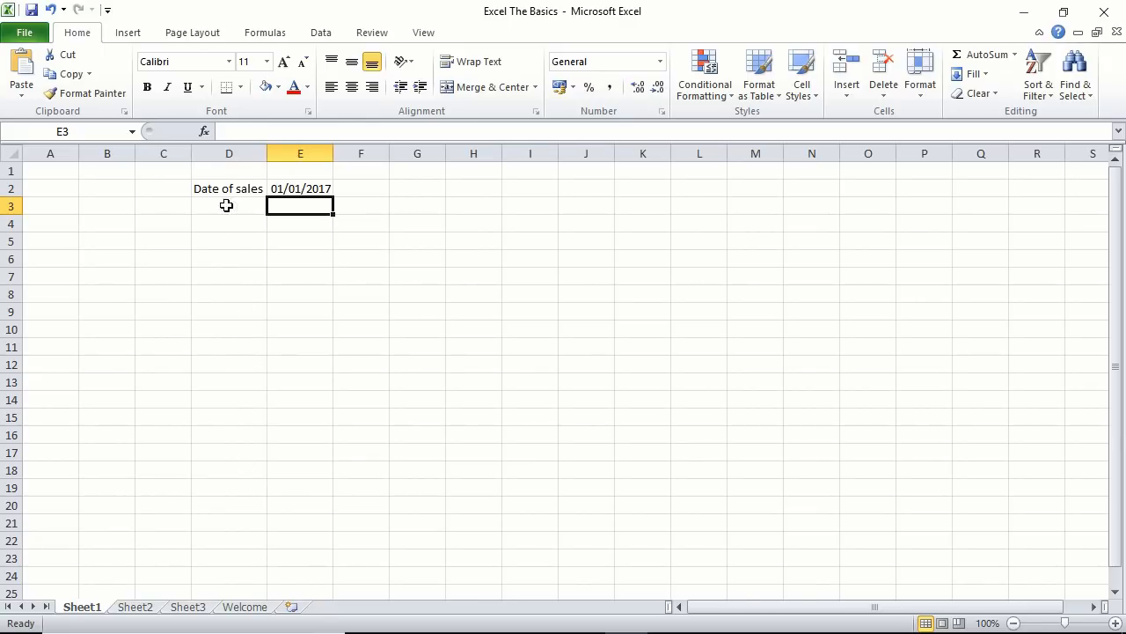
- Enter "Date of Sales in february" in D5 and AutoFit column D to it, and undo both changes
left_click(249, 239)
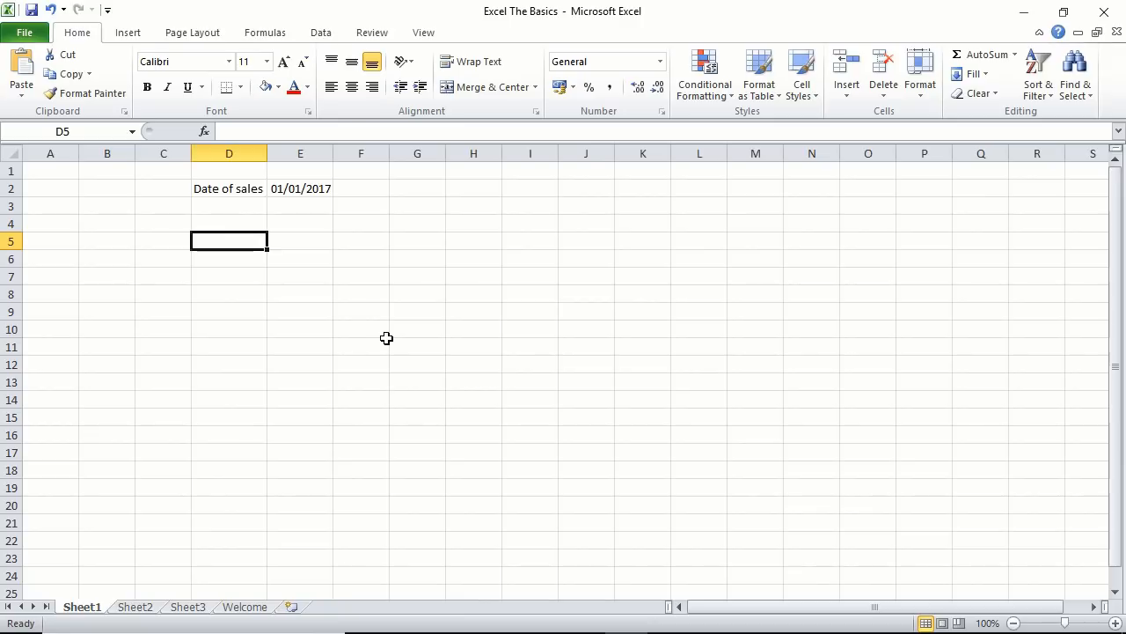
type("Date of Sales")
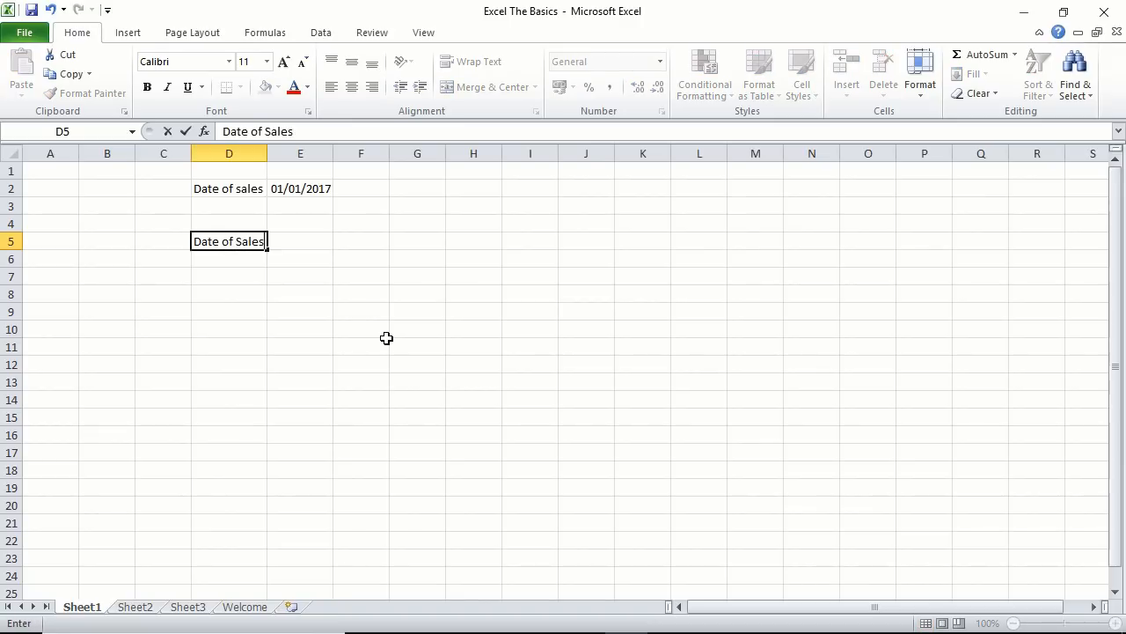
type(" in february")
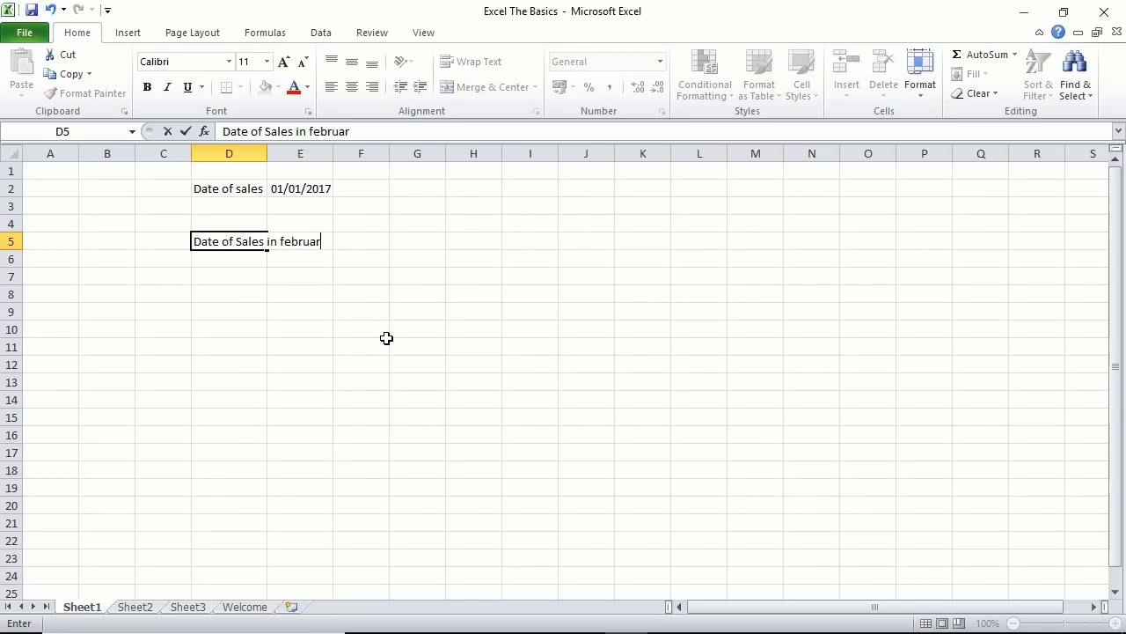
key("Return")
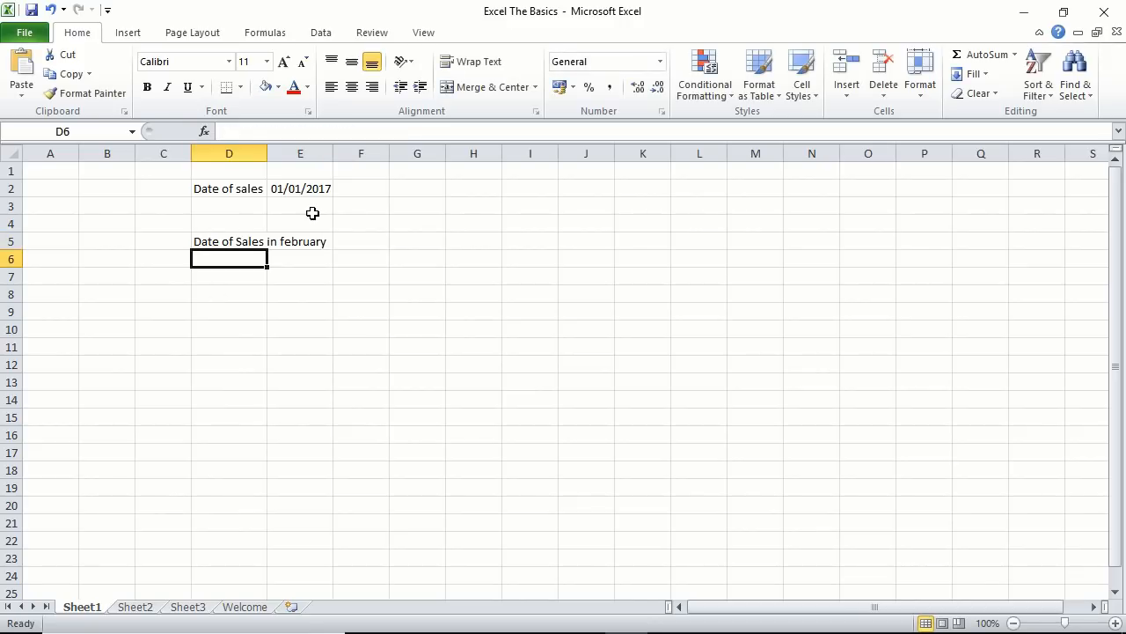
double_click(267, 152)
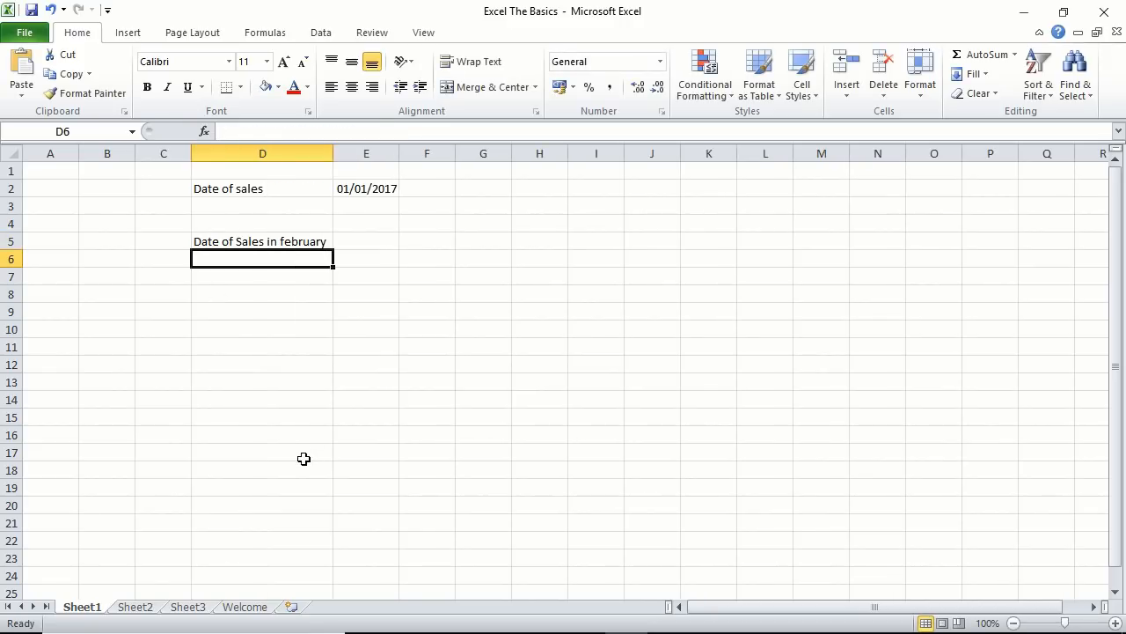
left_click(50, 9)
left_click(50, 10)
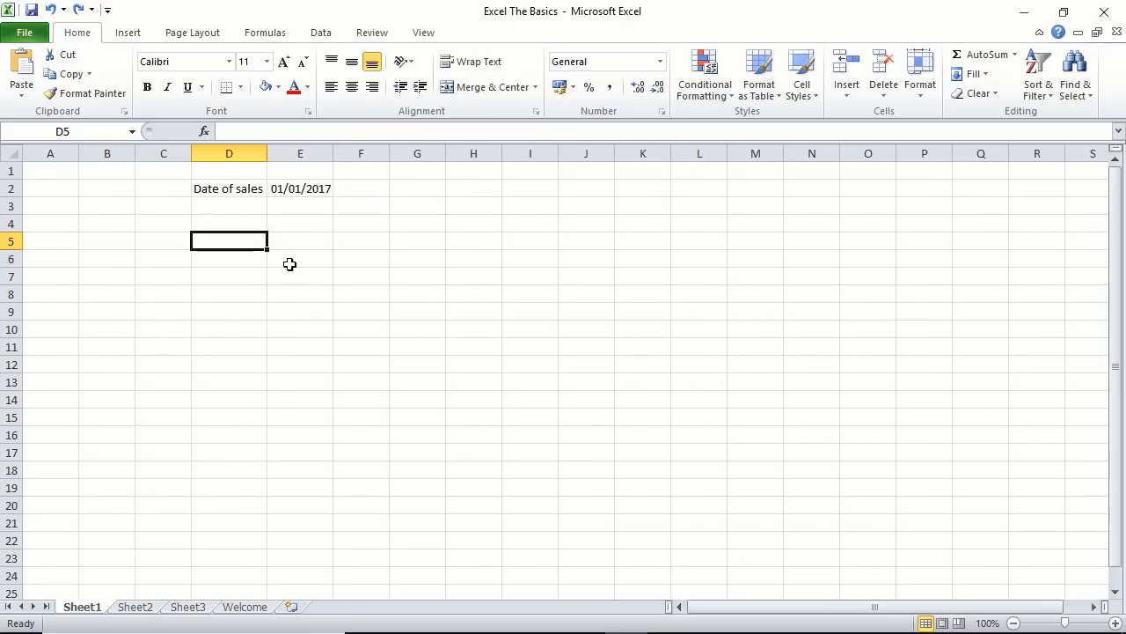
- Narrow column E to less than the date's width, and AutoFit it back to its contents
left_click_drag(334, 155, 315, 155)
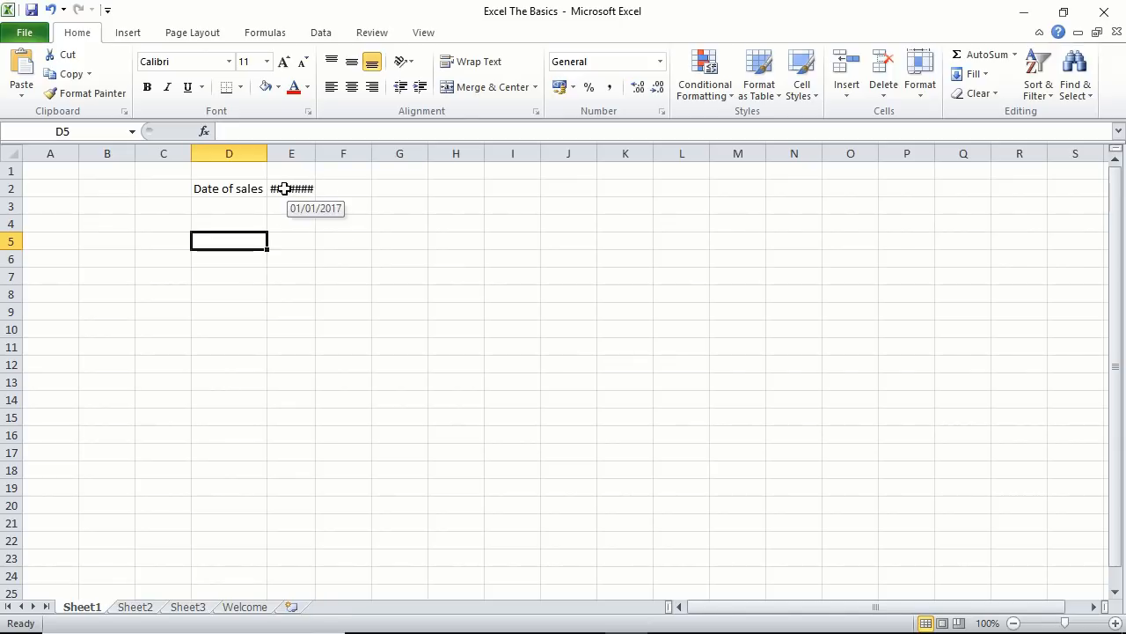
double_click(316, 153)
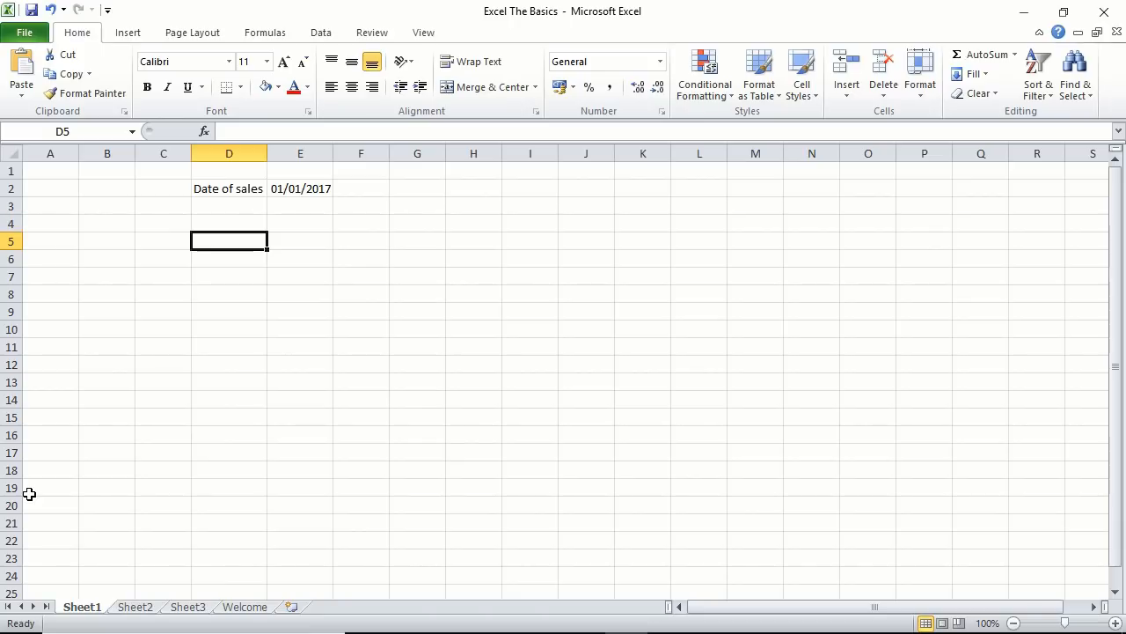
- Enter "data 2" in cell D3 and "data 3" in cell D4
left_click(234, 211)
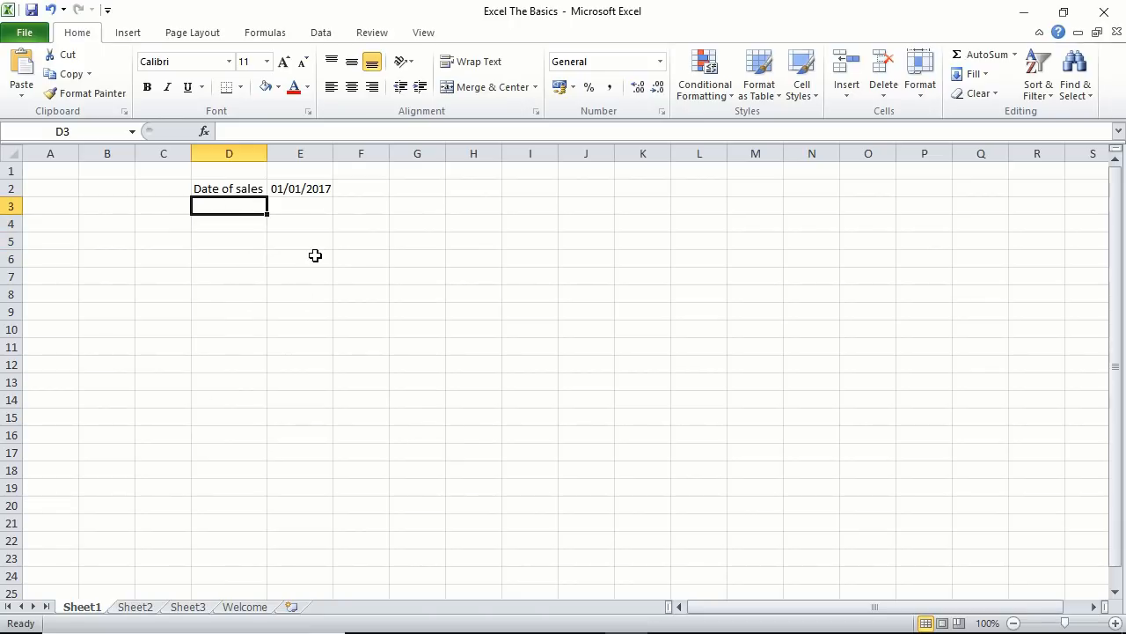
type("daata")
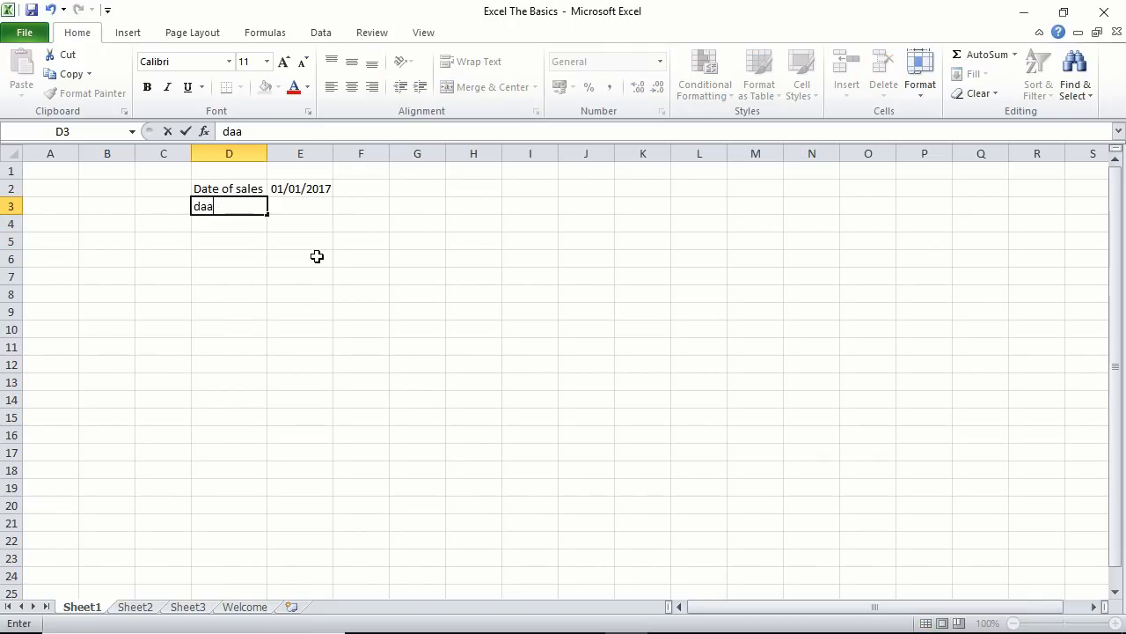
key("BackSpace")
type("ta 2")
key("Return")
type("da")
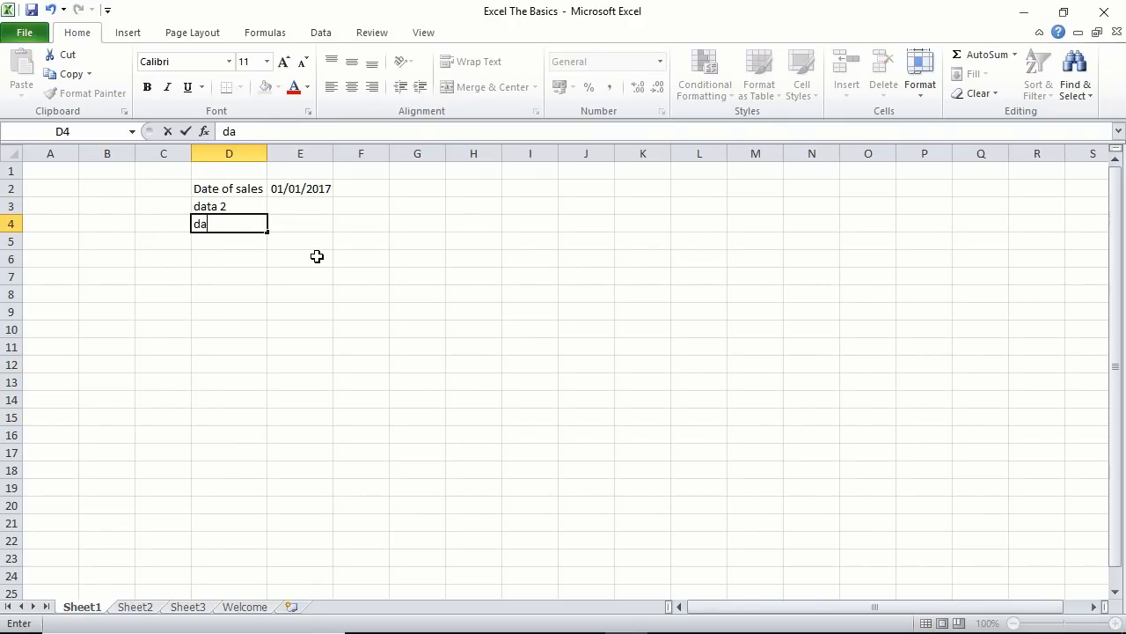
type("ta 3")
key("Tab")
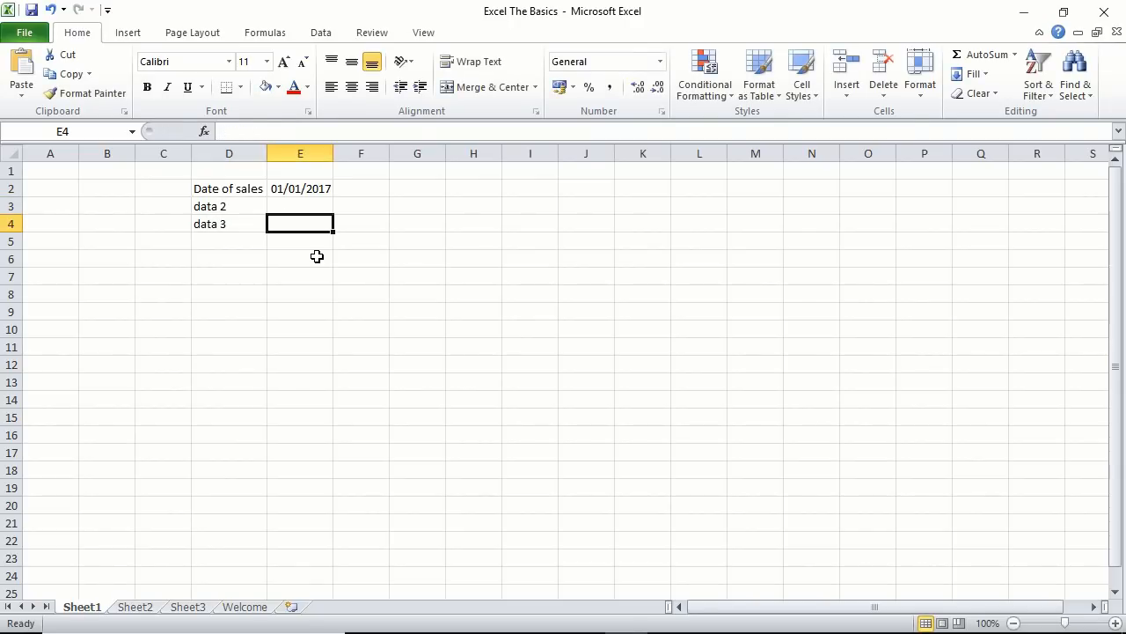
- Enter "data 4" in cell F4 and move the selection to cell F6
key("Tab")
type("data 4")
key("Down")
key("Down")
key("Down")
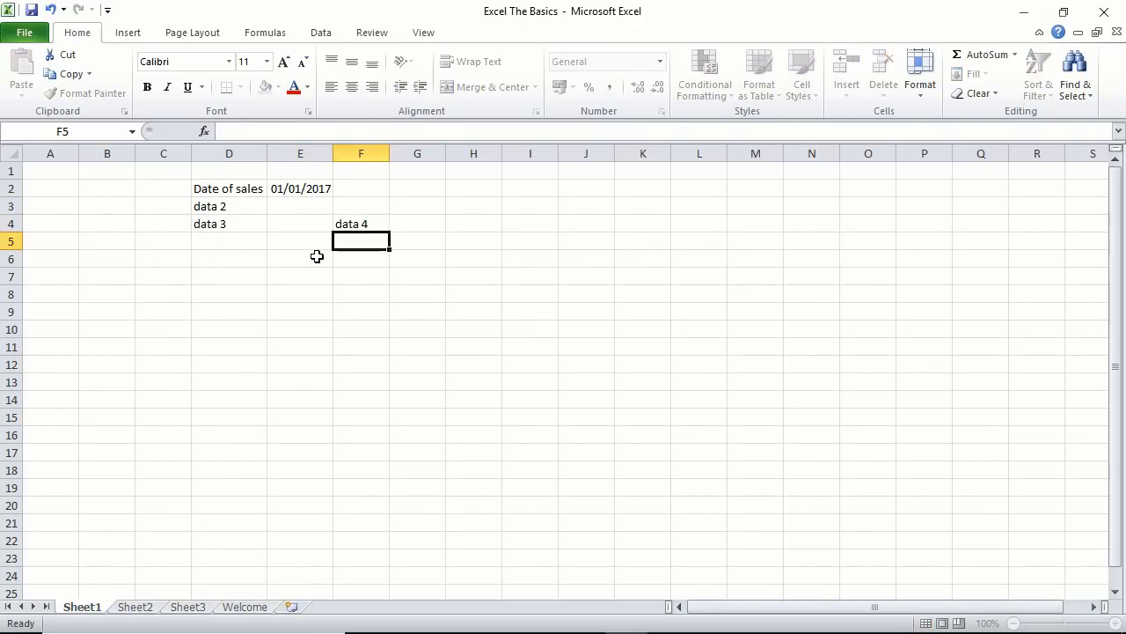
key("Up")
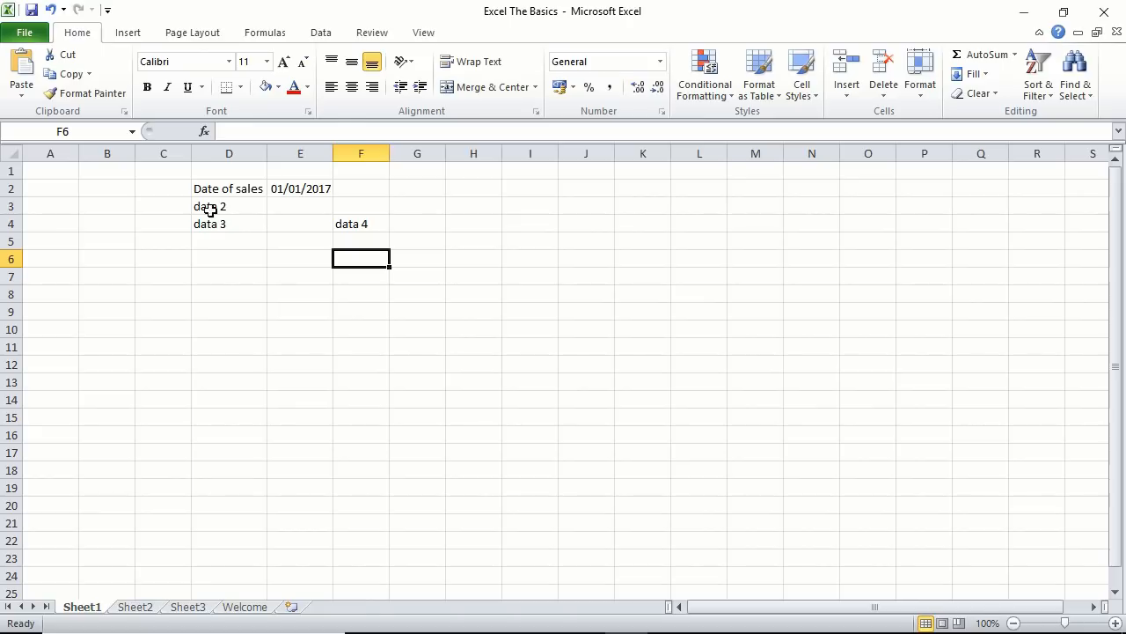
- Insert a blank row above row 3, and delete that row again, finishing with cell E12 selected
right_click(10, 206)
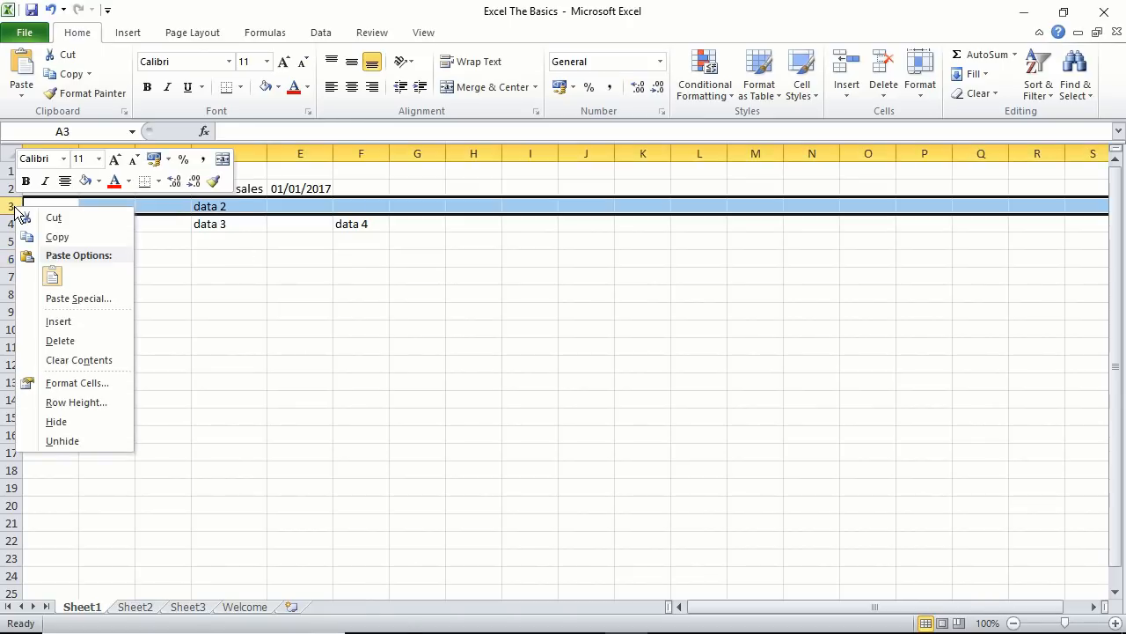
left_click(72, 322)
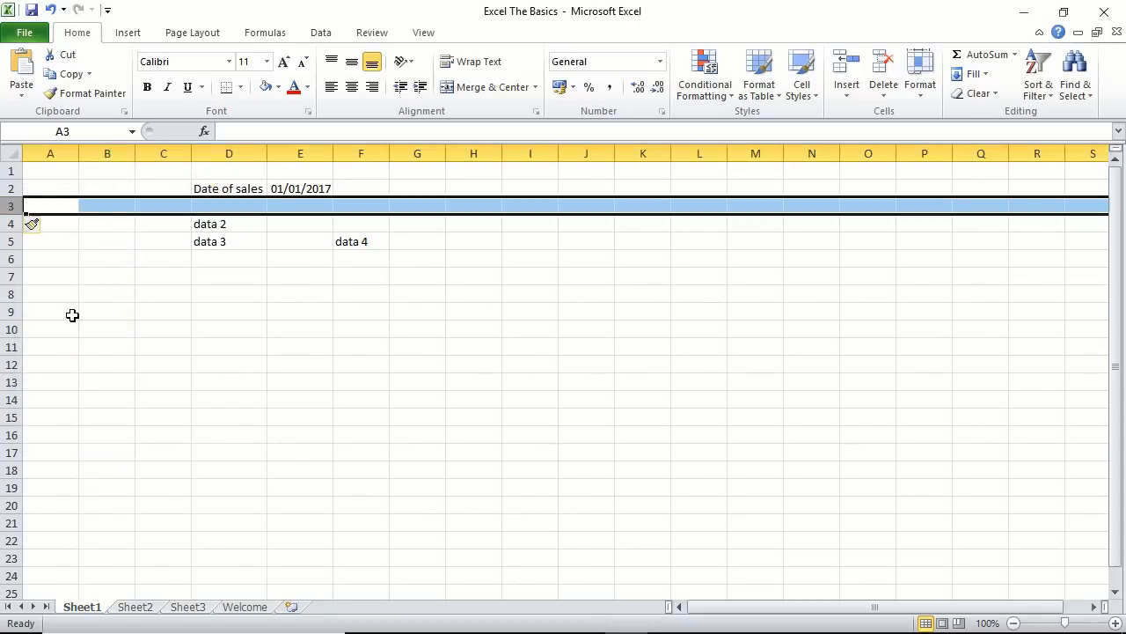
right_click(11, 206)
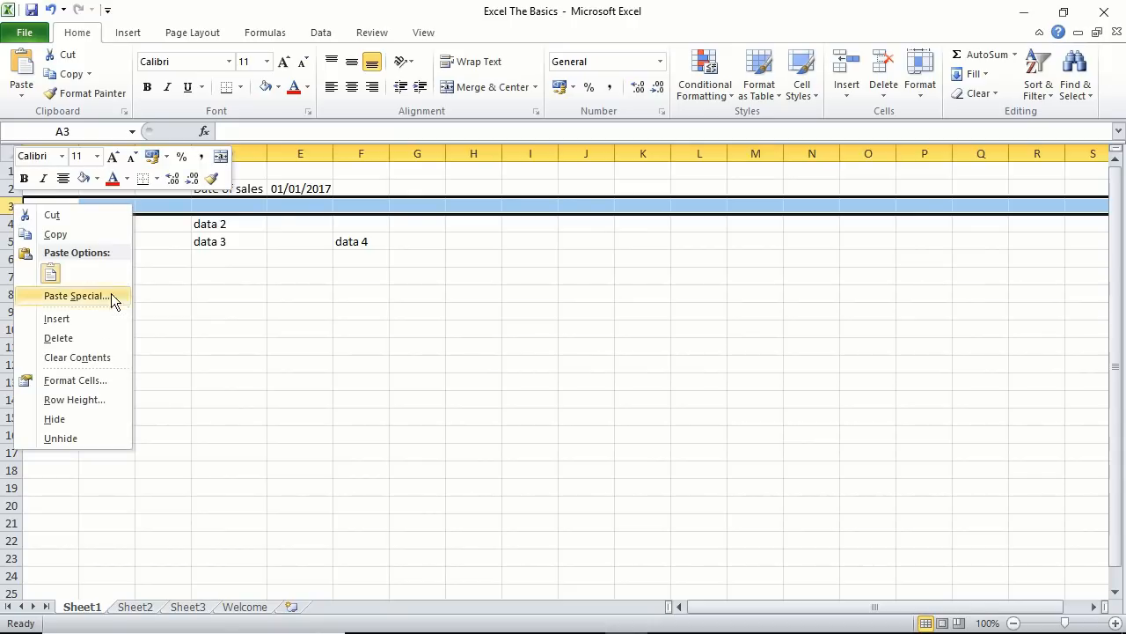
left_click(87, 338)
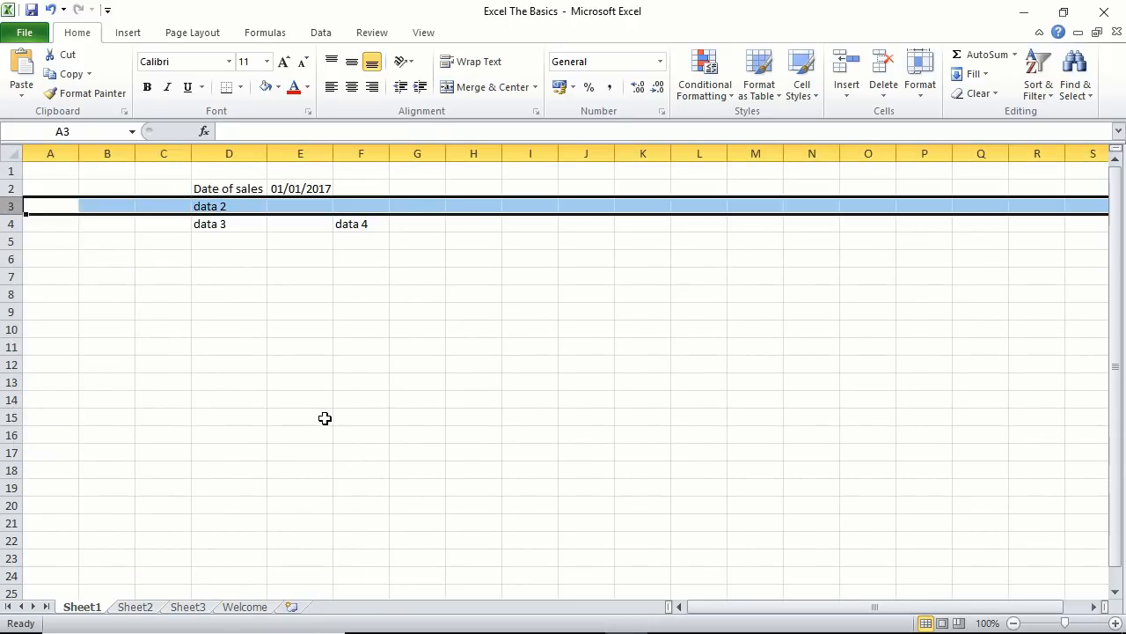
left_click(304, 366)
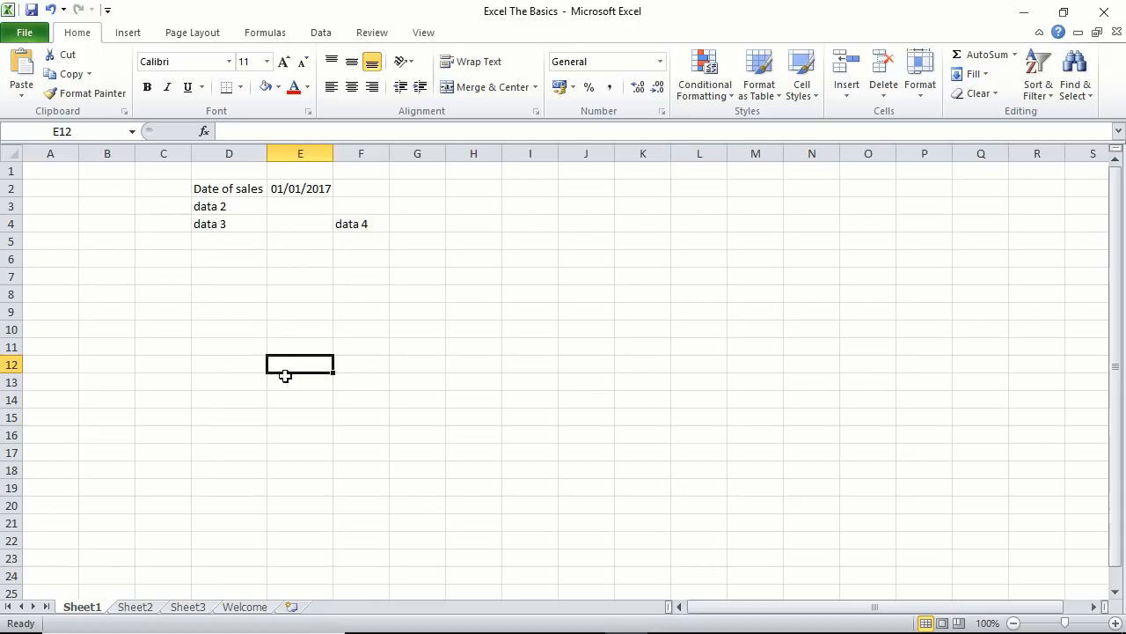
- Insert a blank column before column E, and delete that column again
right_click(300, 154)
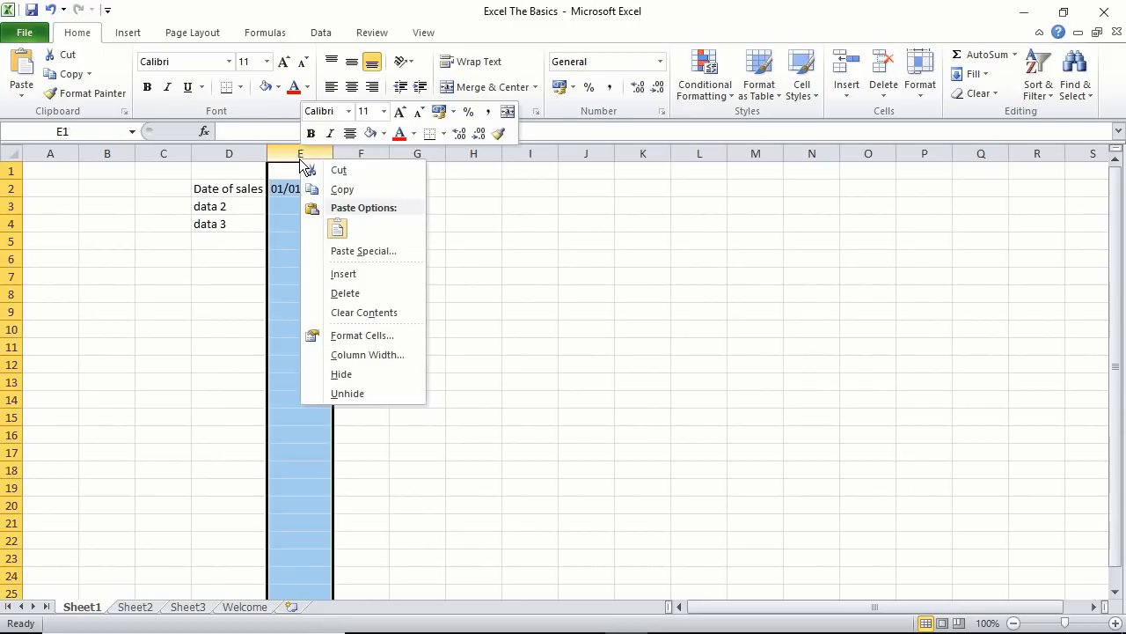
left_click(370, 275)
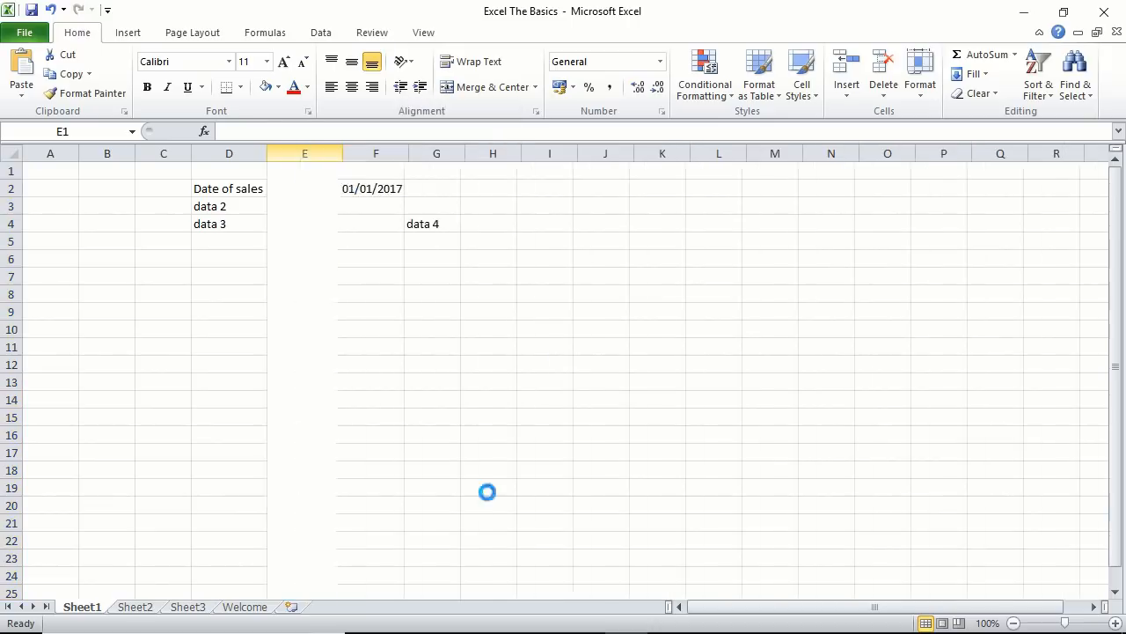
left_click(389, 227)
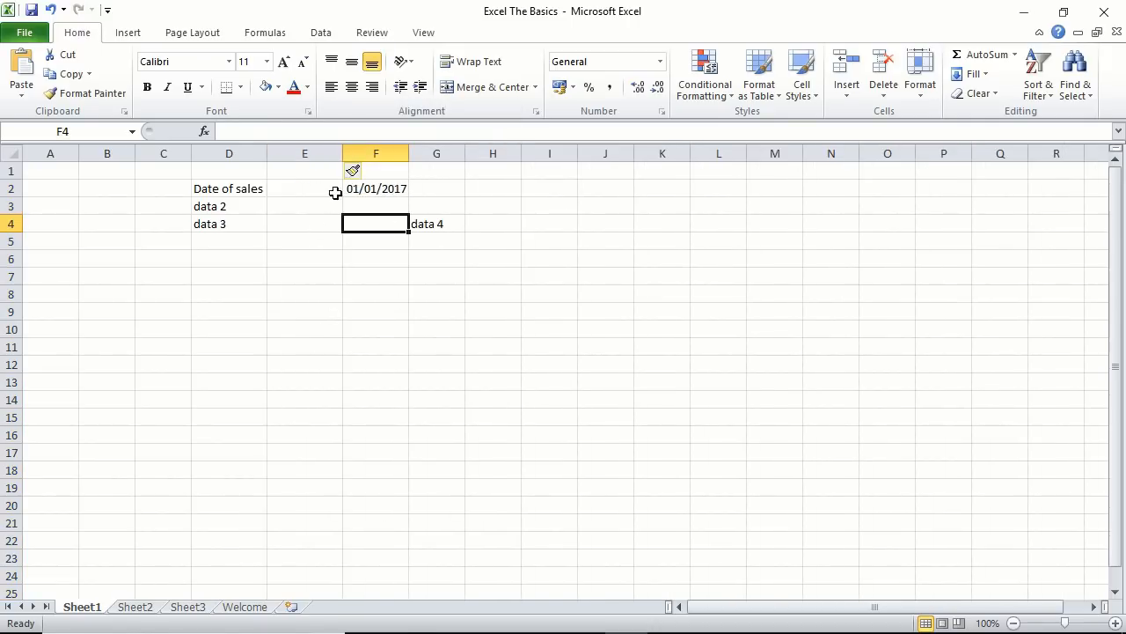
left_click(307, 154)
right_click(308, 154)
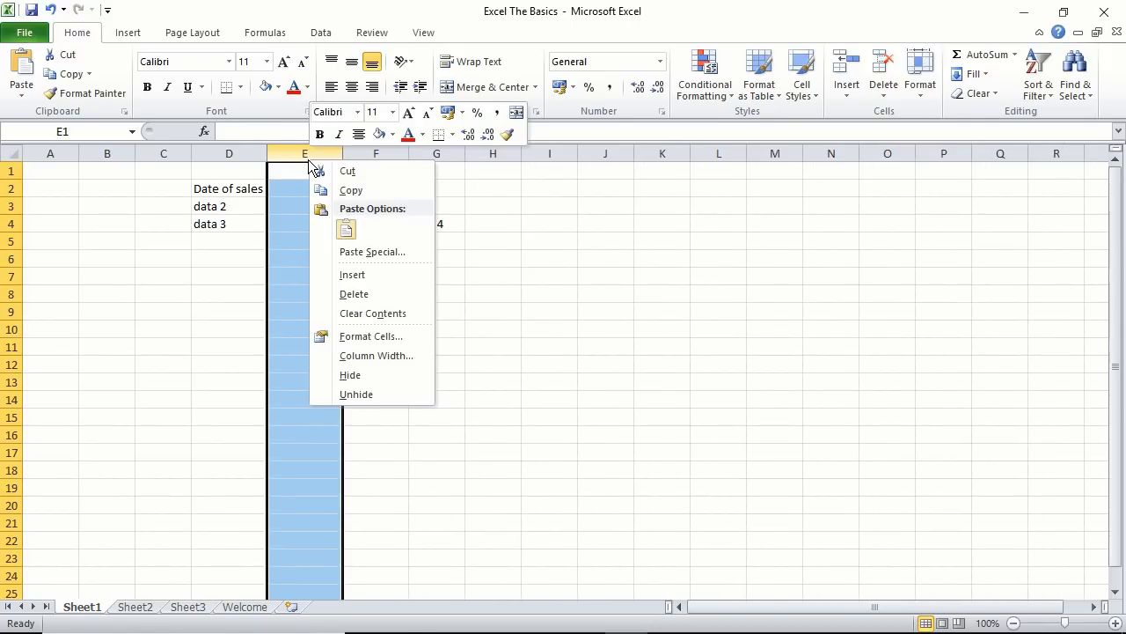
left_click(369, 294)
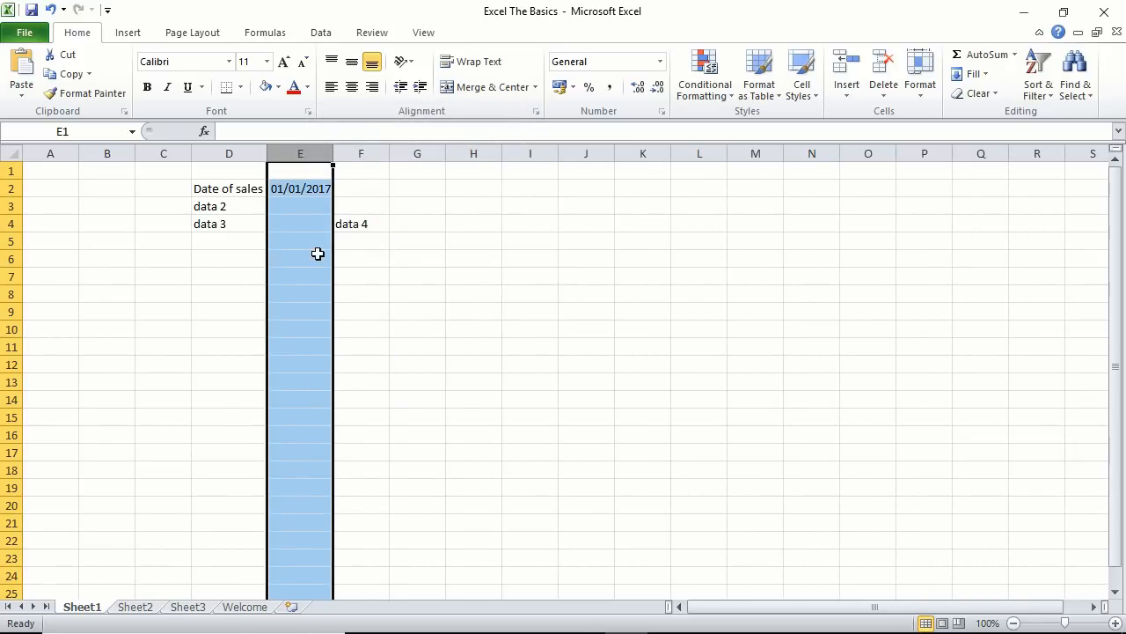
left_click(316, 294)
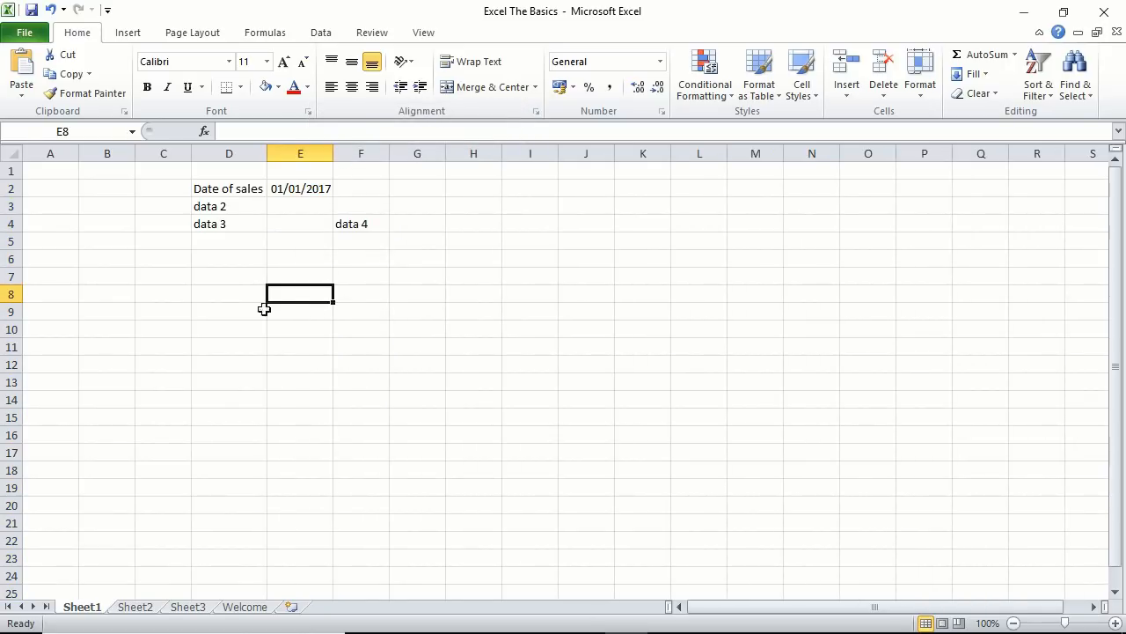
left_click(166, 222)
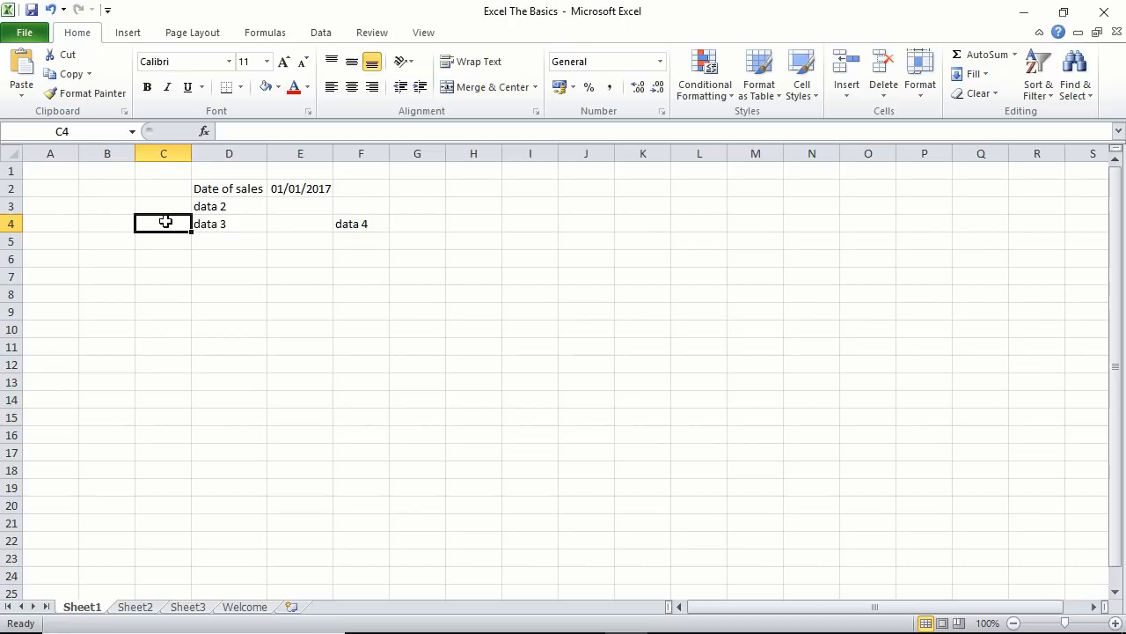
left_click(429, 258)
left_click(635, 234)
left_click(640, 393)
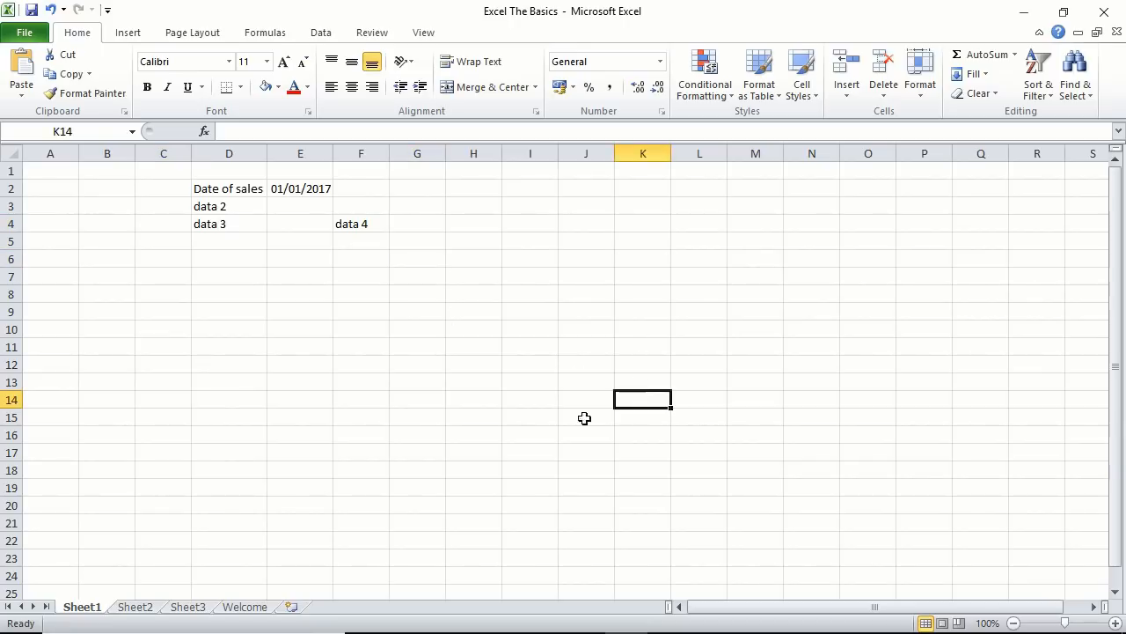
left_click(137, 407)
left_click(466, 428)
left_click(667, 471)
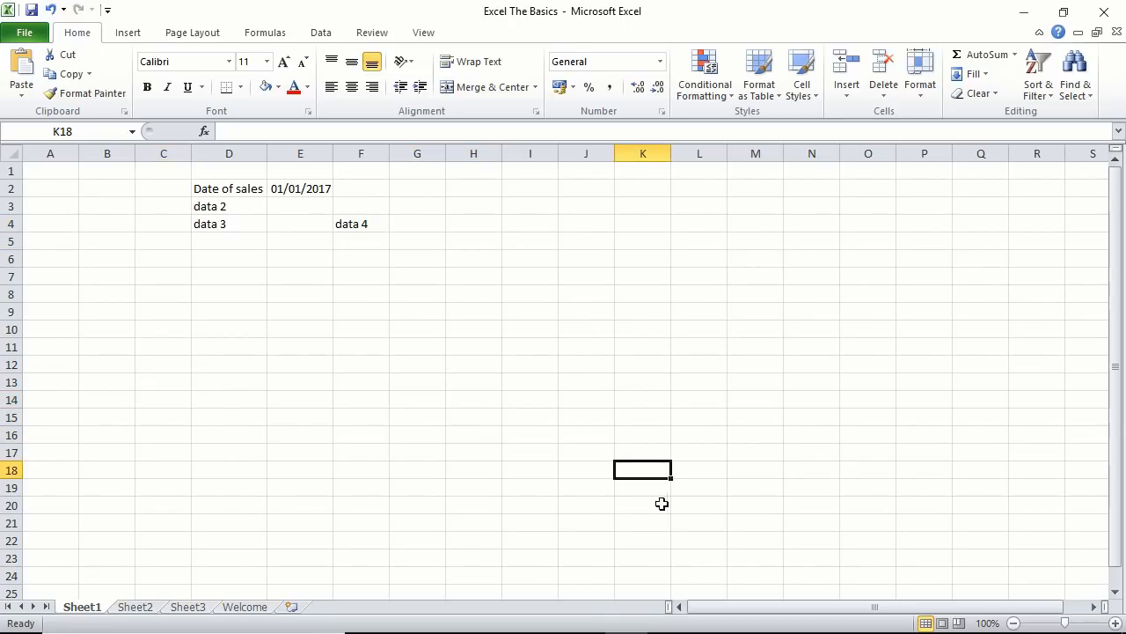
left_click(715, 435)
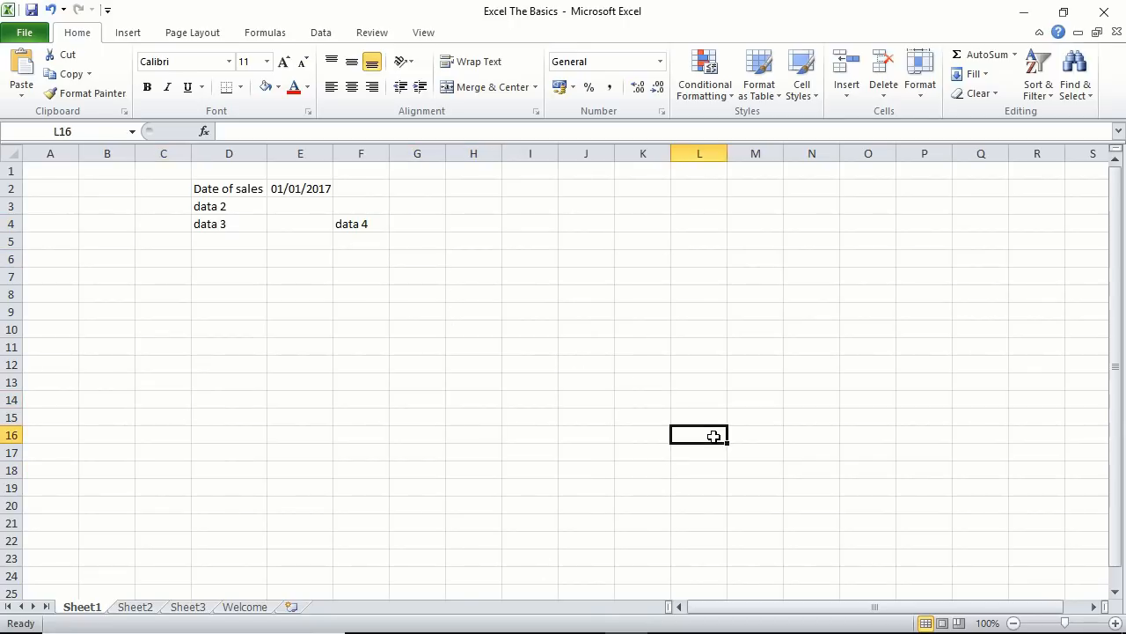
- Select various empty and filled cells, including G8, D5, F7, D3, F4 and E7, and examine each cell's reference and content
left_click(413, 297)
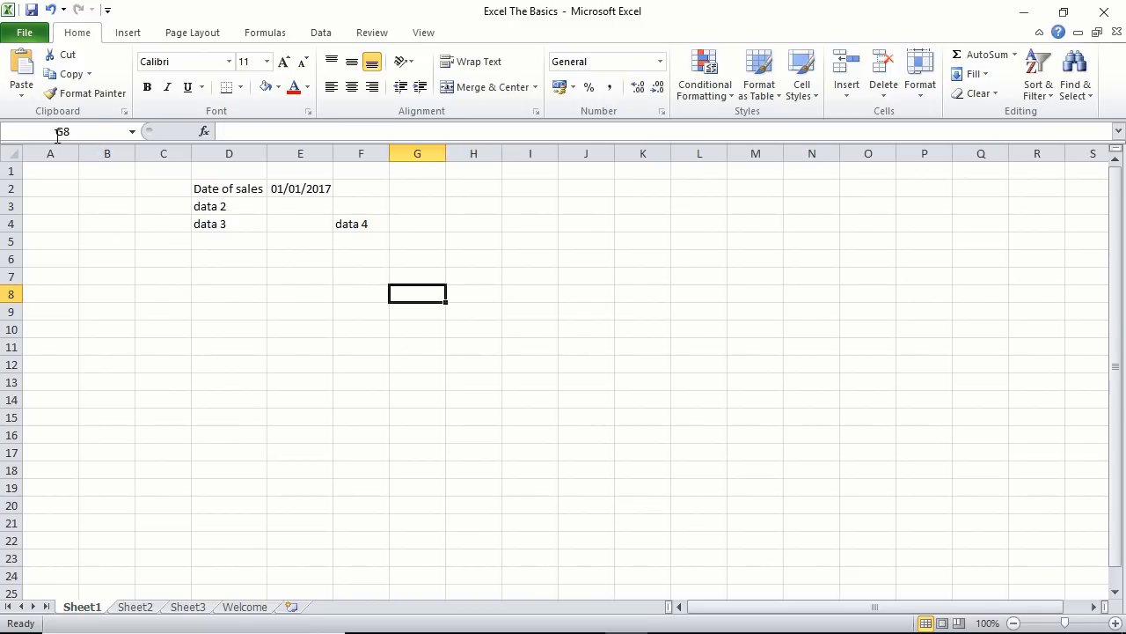
left_click(294, 281)
left_click(231, 242)
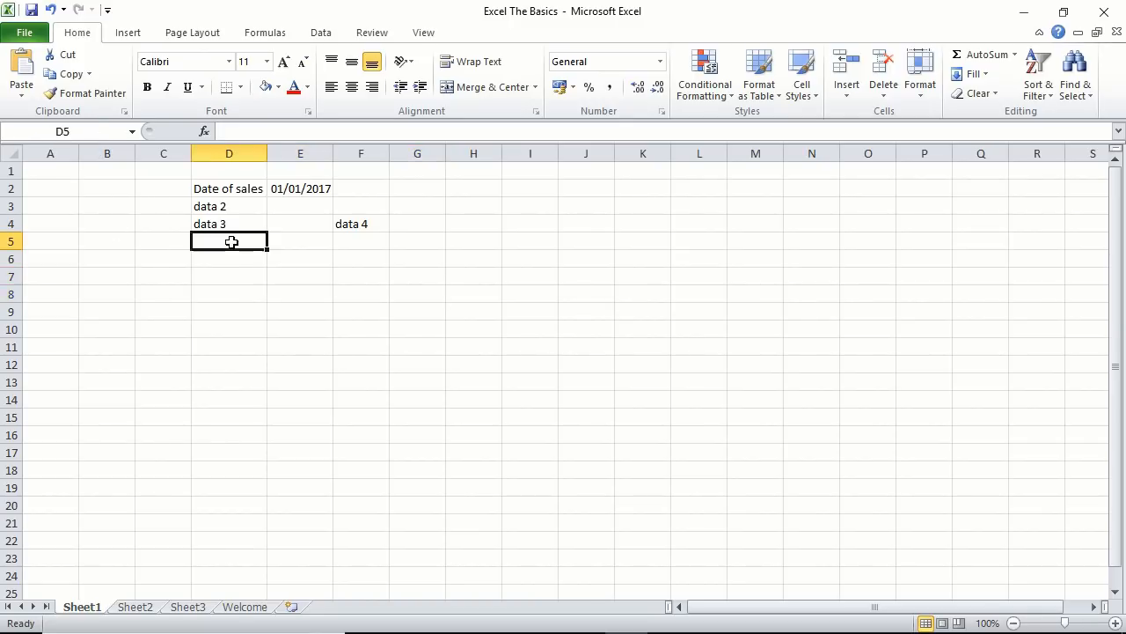
left_click(141, 255)
left_click(355, 276)
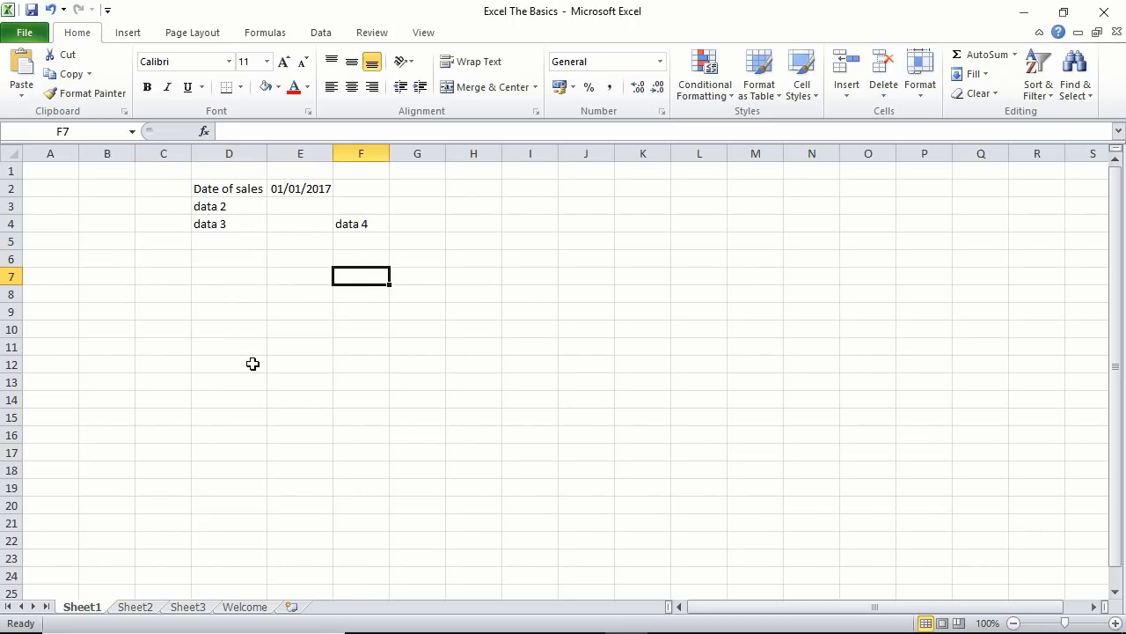
left_click(131, 244)
left_click(270, 277)
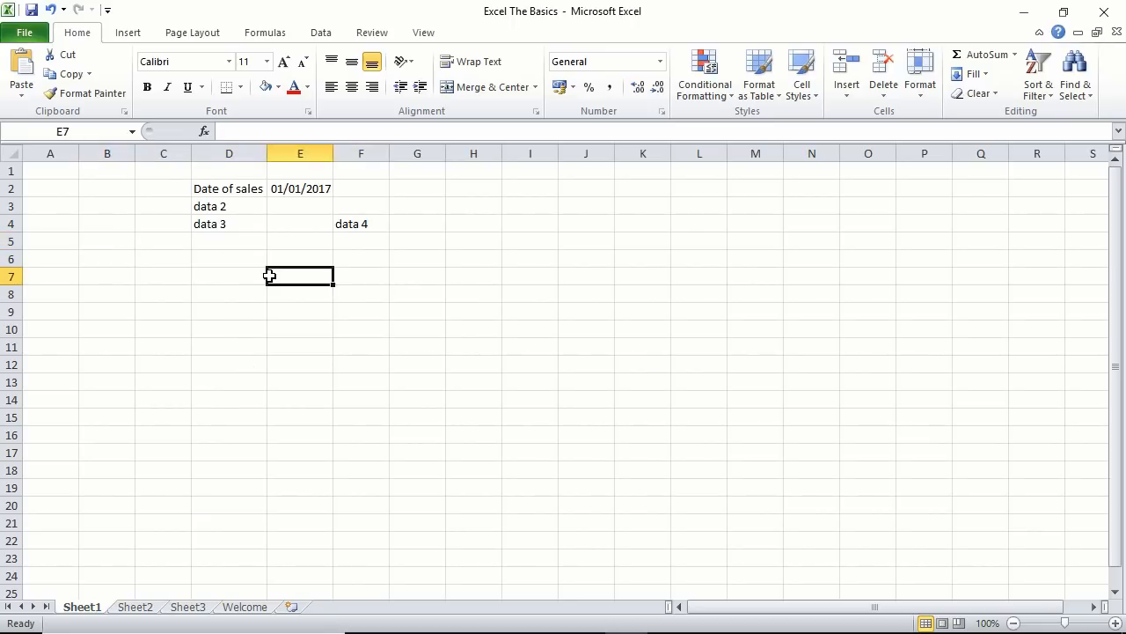
left_click(158, 439)
left_click(306, 282)
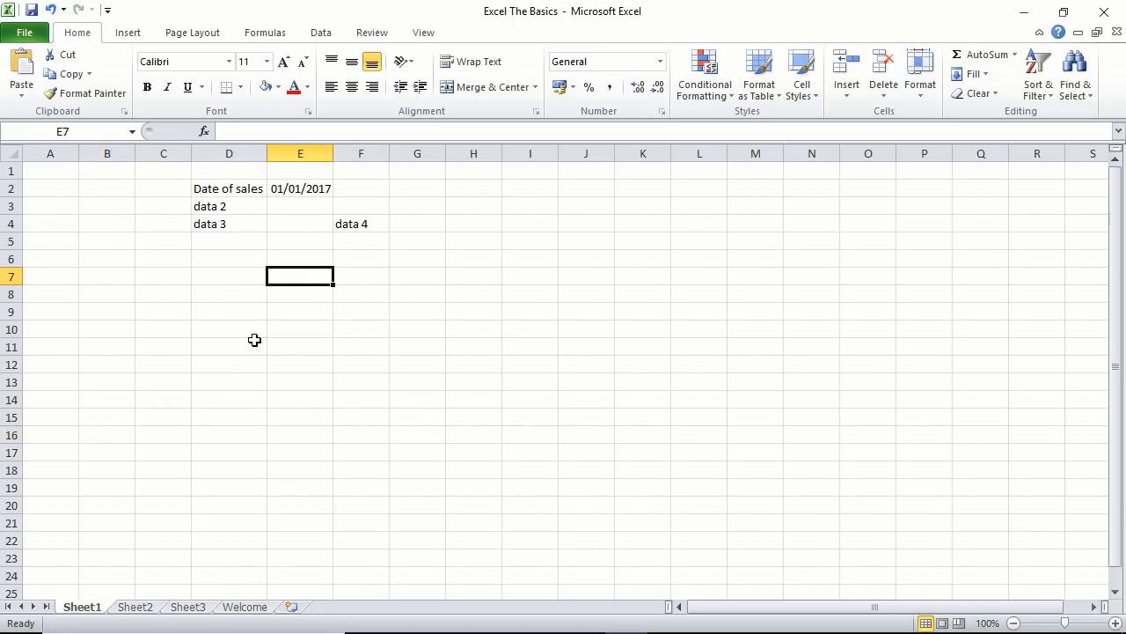
left_click(244, 256)
left_click(234, 239)
left_click(244, 204)
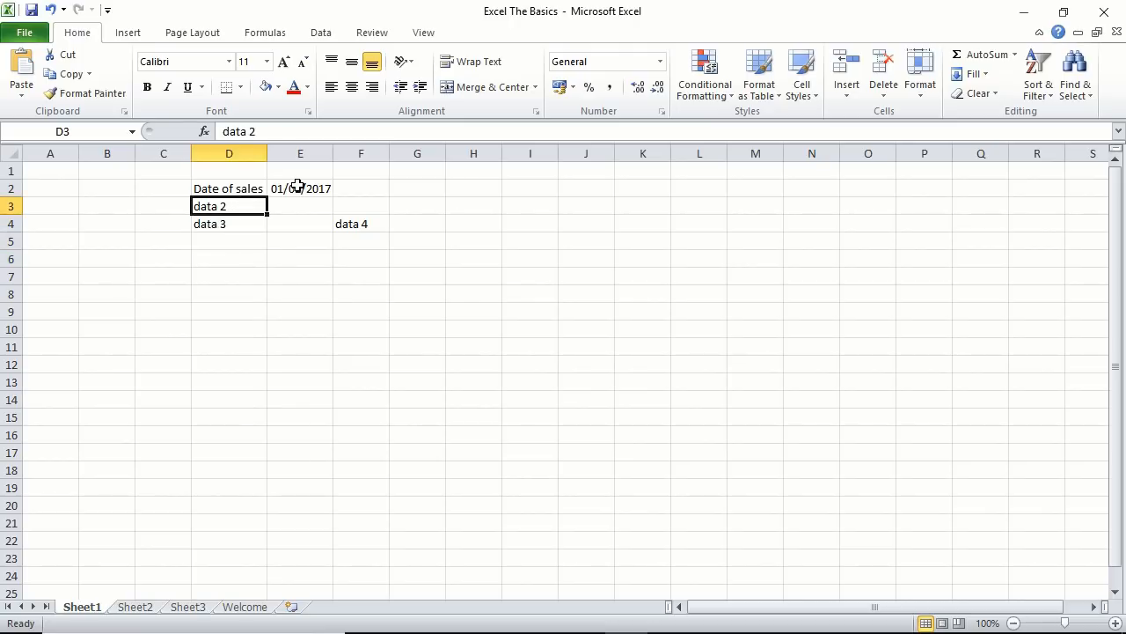
left_click(299, 187)
left_click(337, 223)
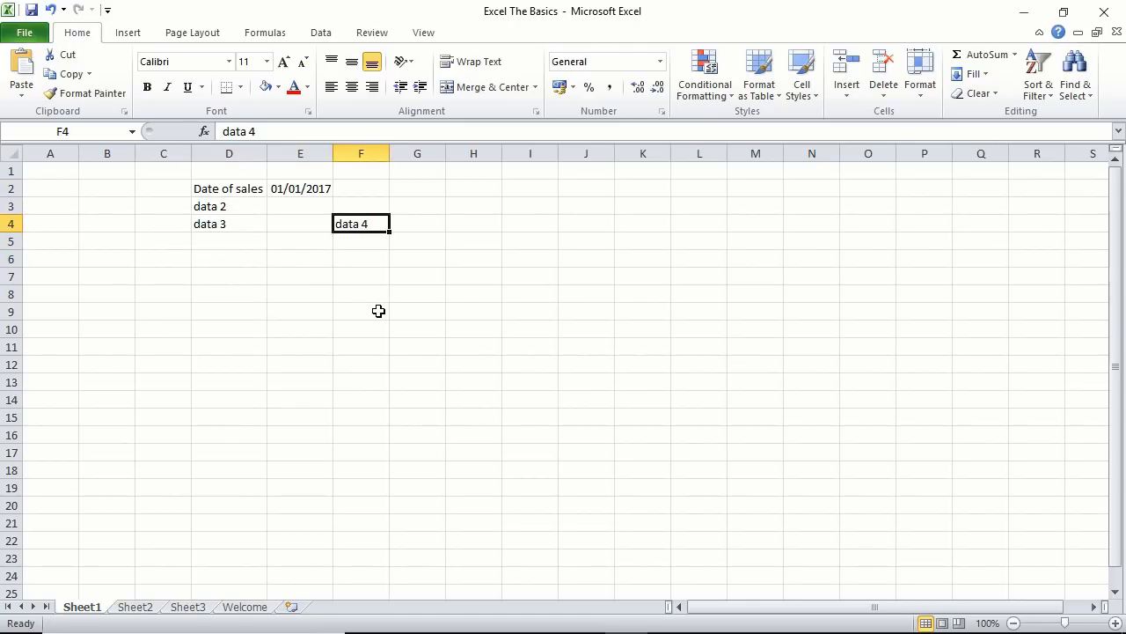
left_click(293, 280)
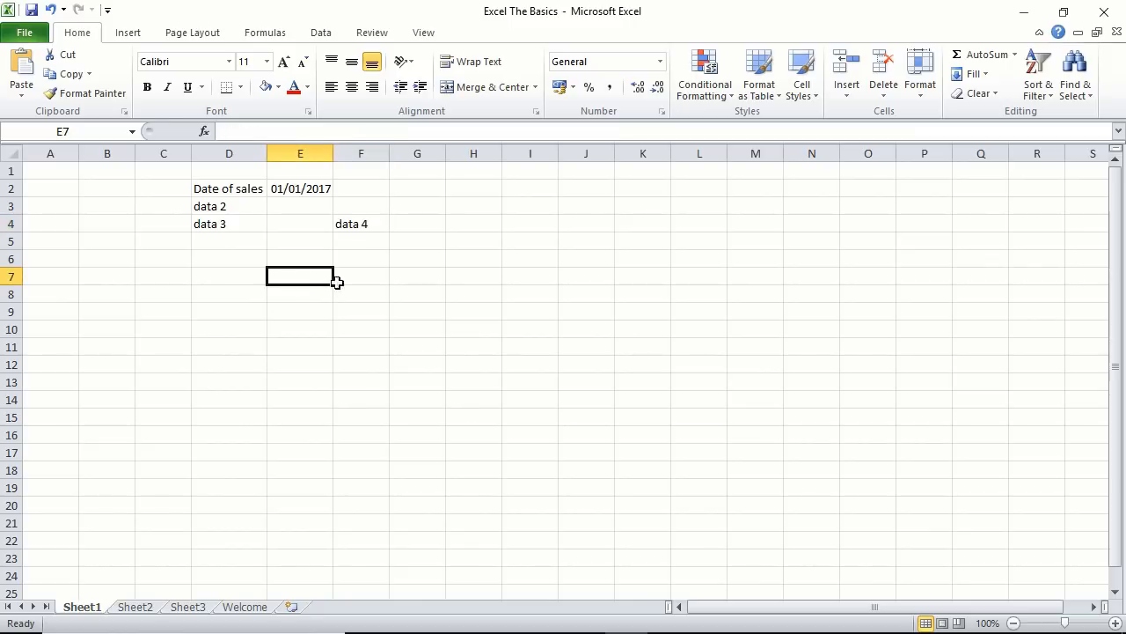
key("Right")
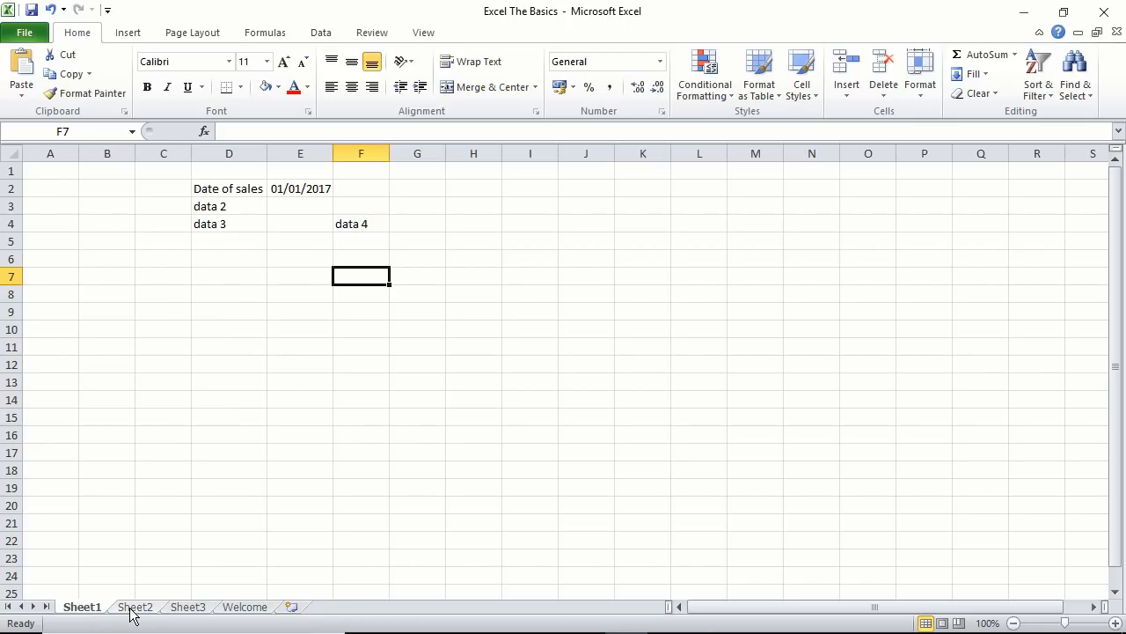
- View Sheet3 briefly, return to Sheet1 and rename Sheet1 as "Sales"
left_click(180, 608)
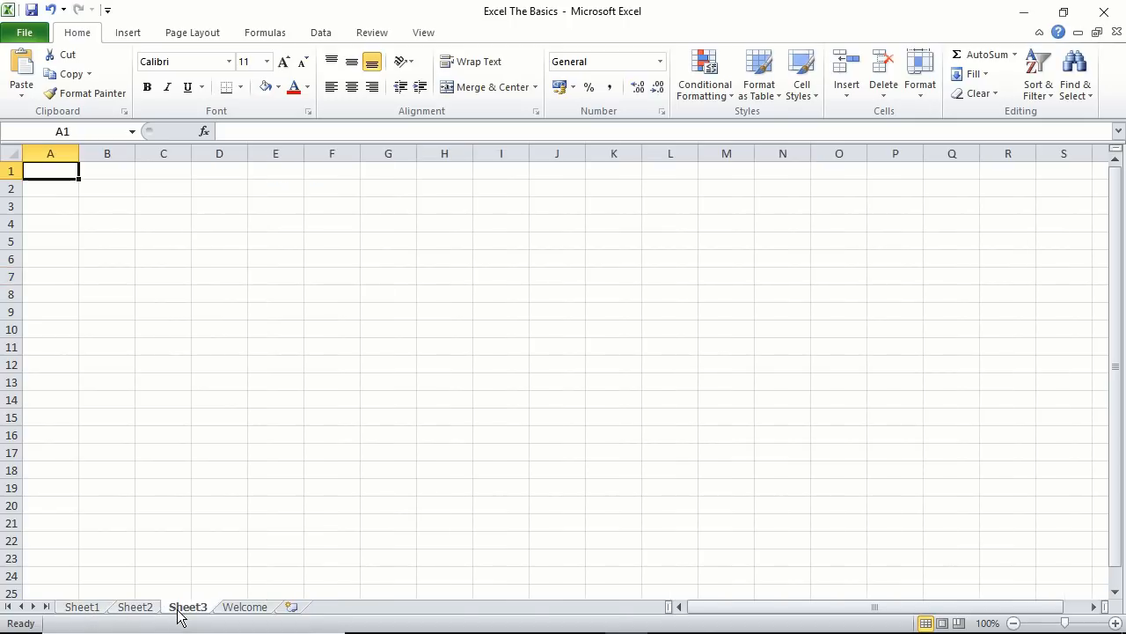
left_click(92, 607)
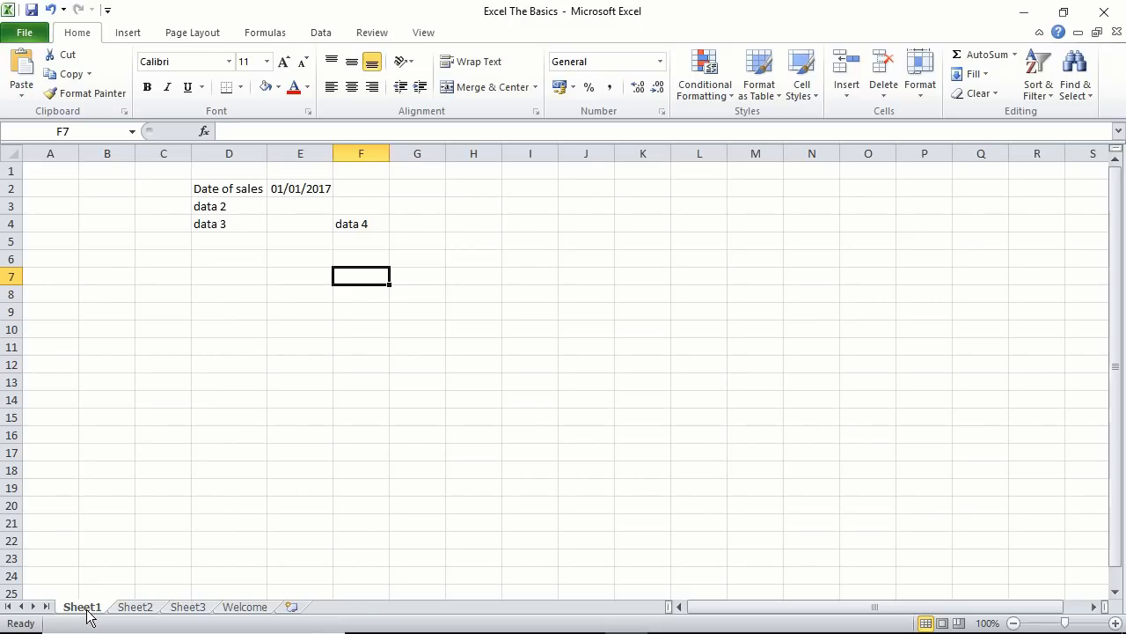
double_click(84, 607)
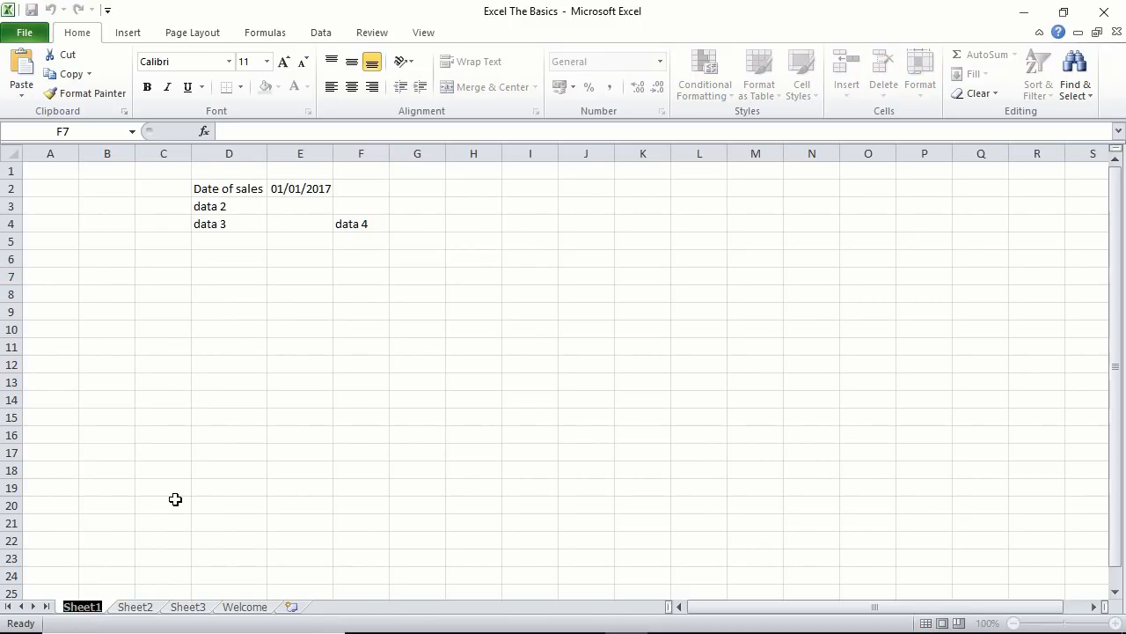
type("Sales")
key("Return")
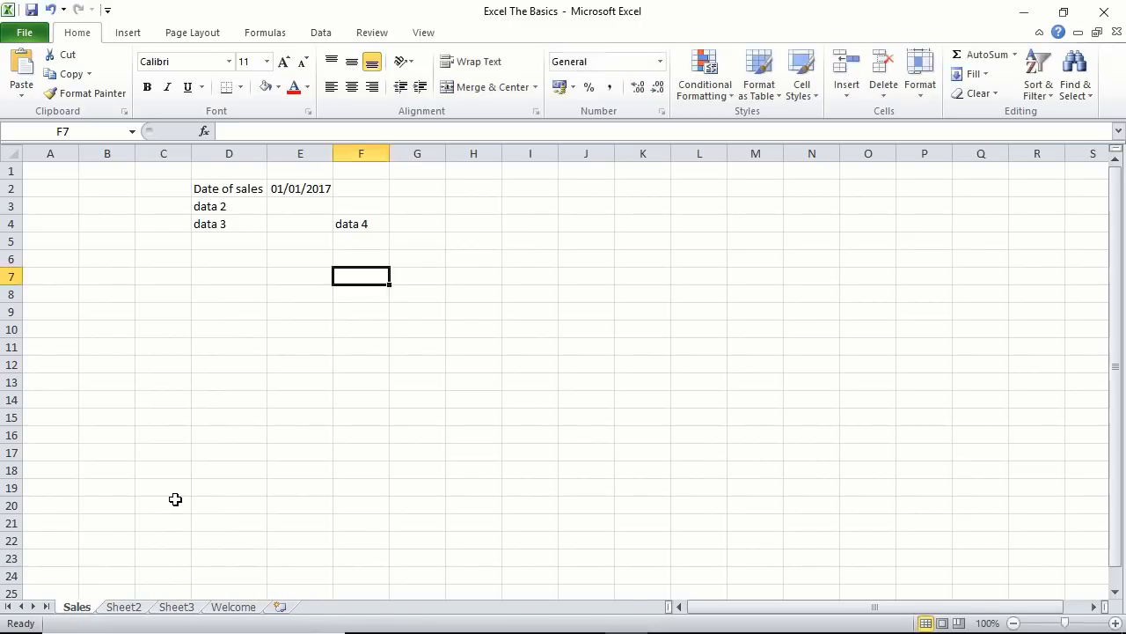
- Delete the worksheet Sheet2 from the workbook
mouse_move(163, 628)
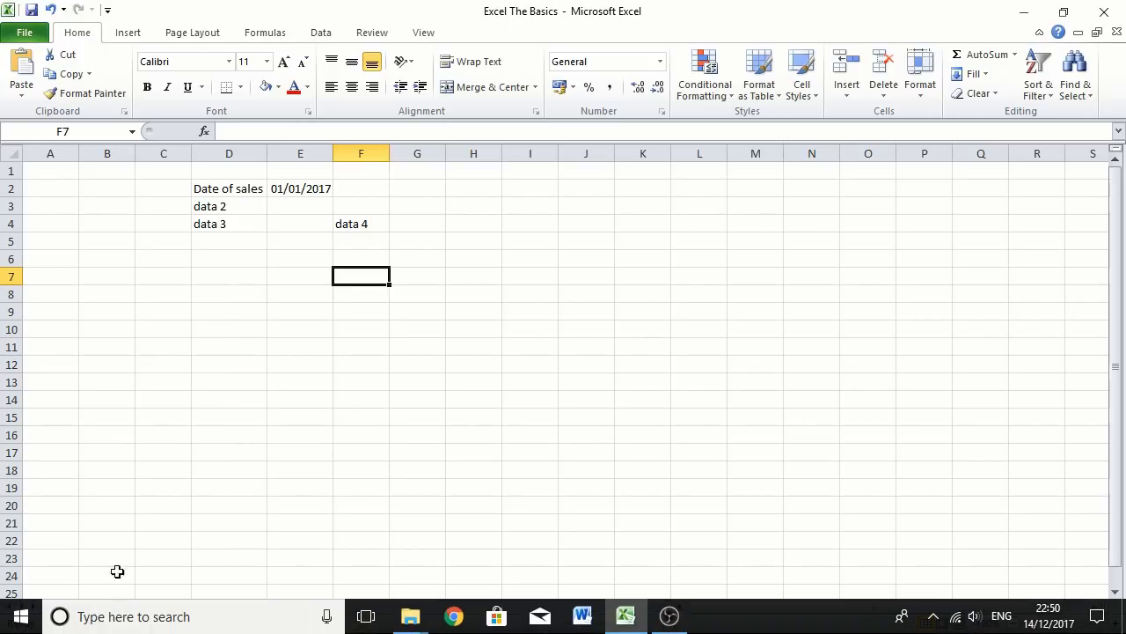
right_click(125, 607)
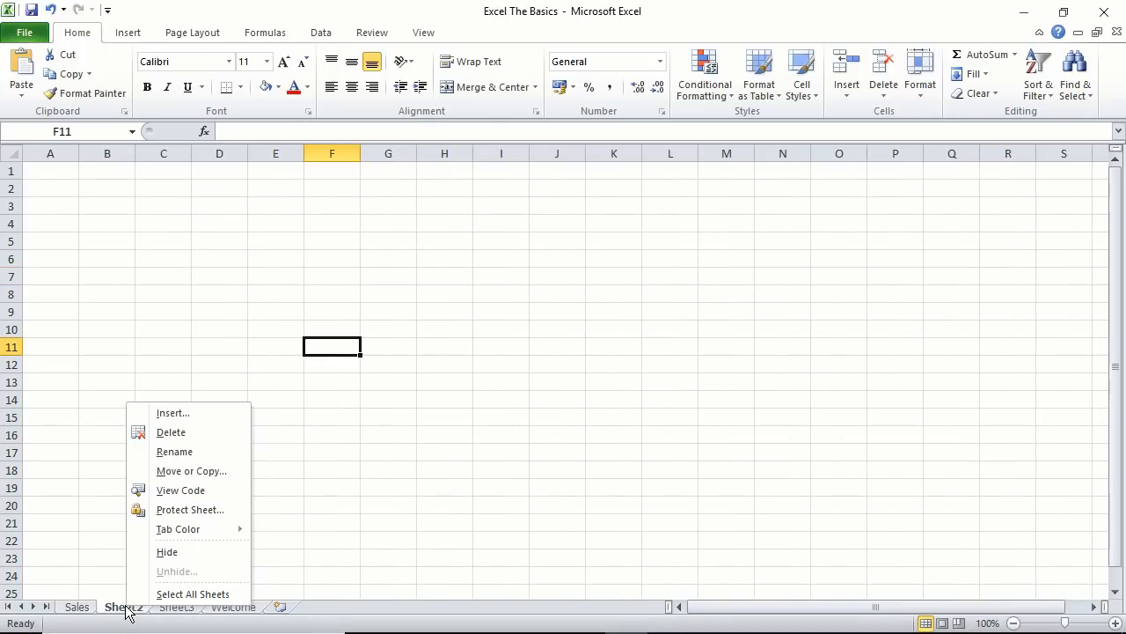
left_click(171, 432)
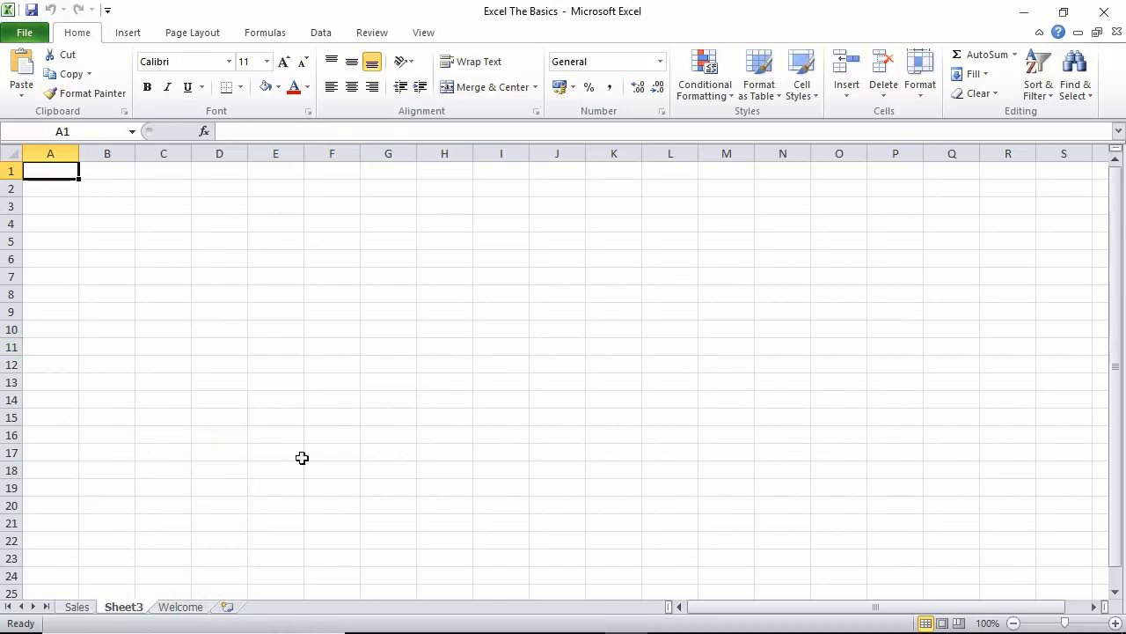
- Insert a new blank worksheet before Sheet3 and rename it "Sheet2"
right_click(115, 611)
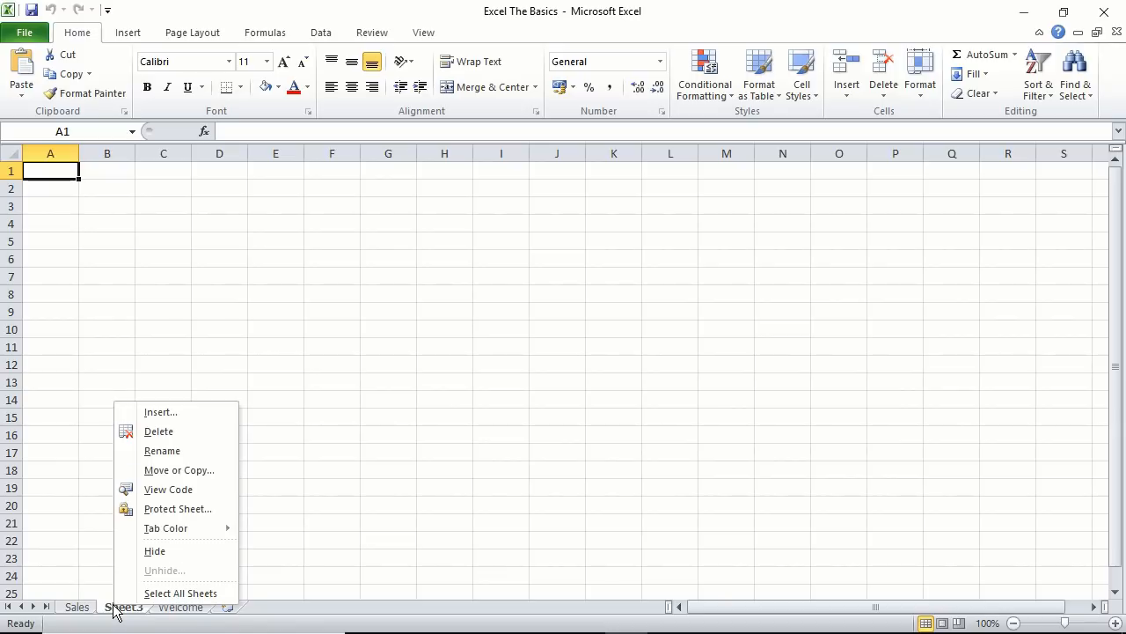
left_click(153, 419)
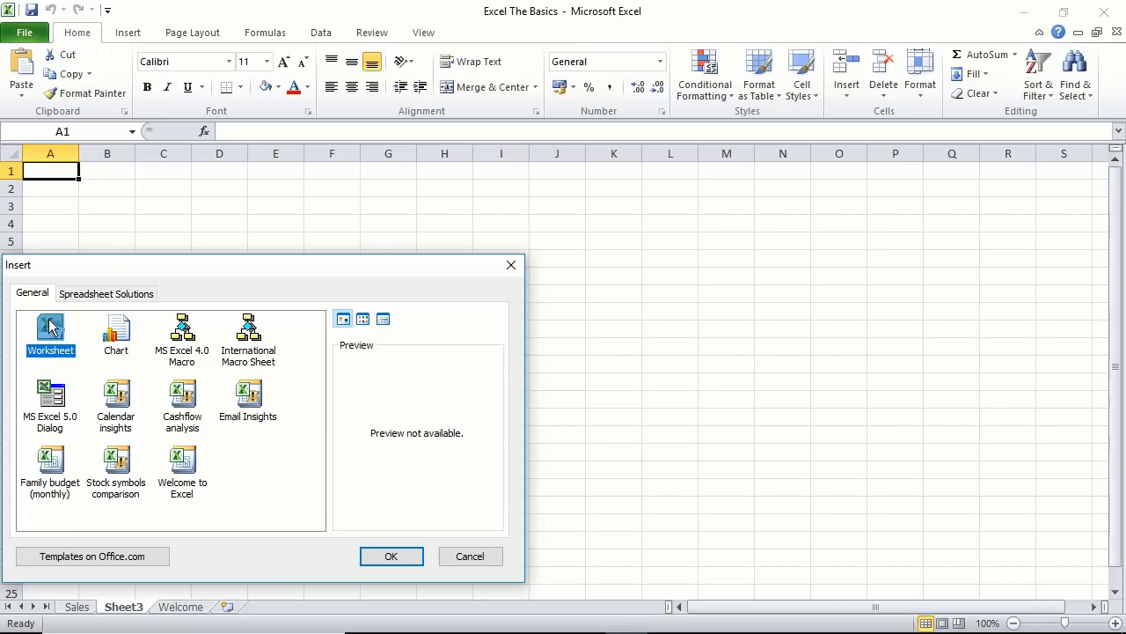
left_click(391, 558)
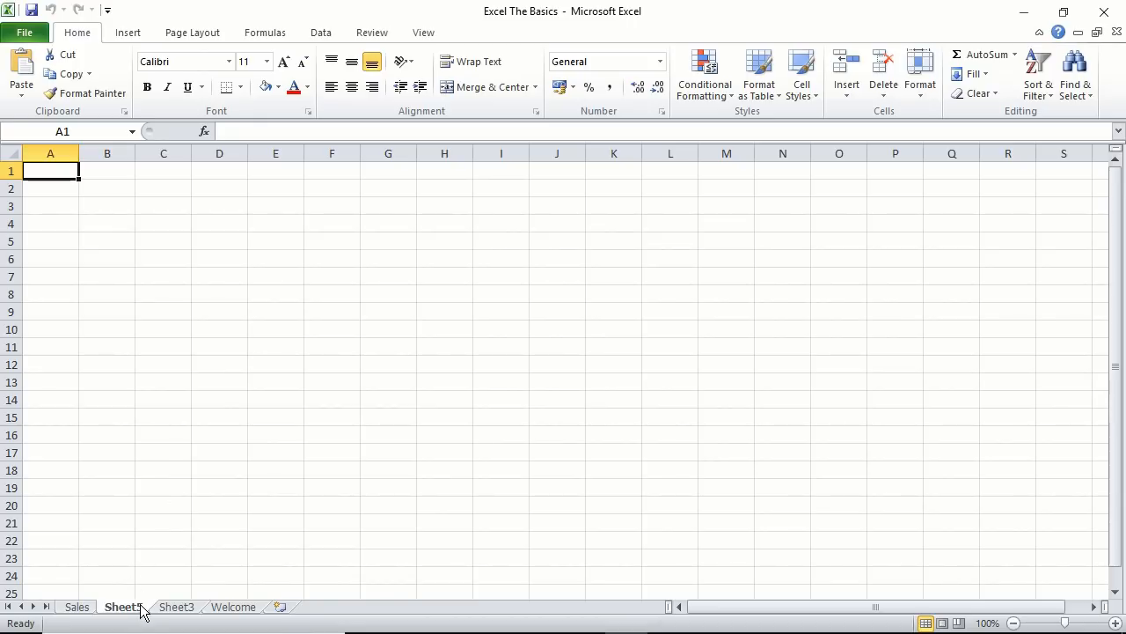
double_click(139, 607)
type("Sheet2")
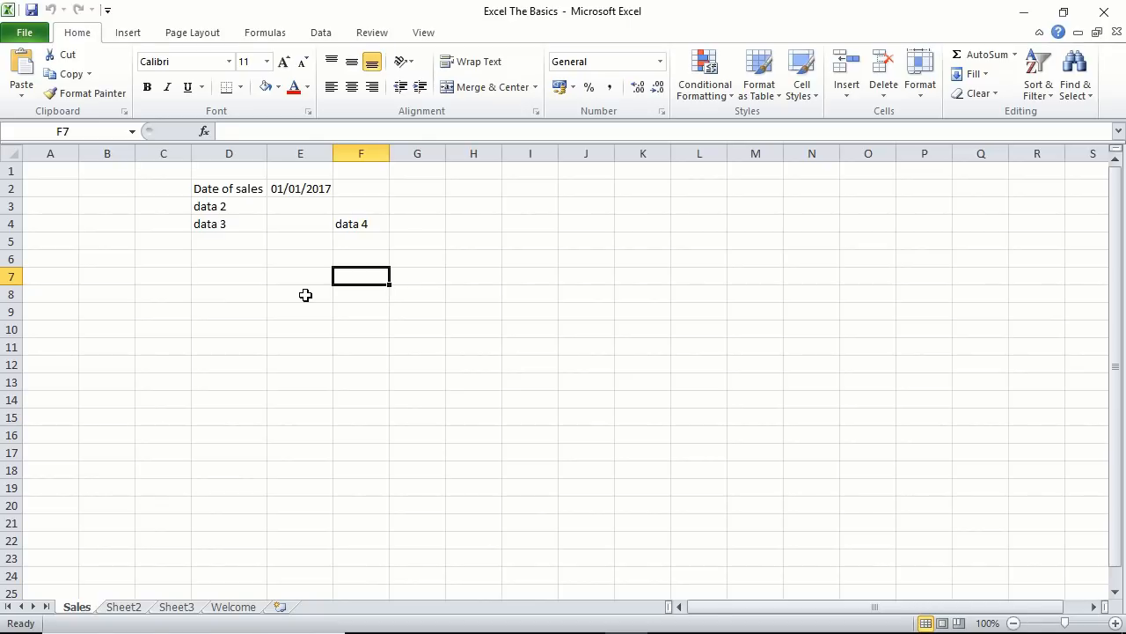
- On the Sales sheet, enter the labels "Name" in cell E8 and "Address" in cell E9
left_click(305, 295)
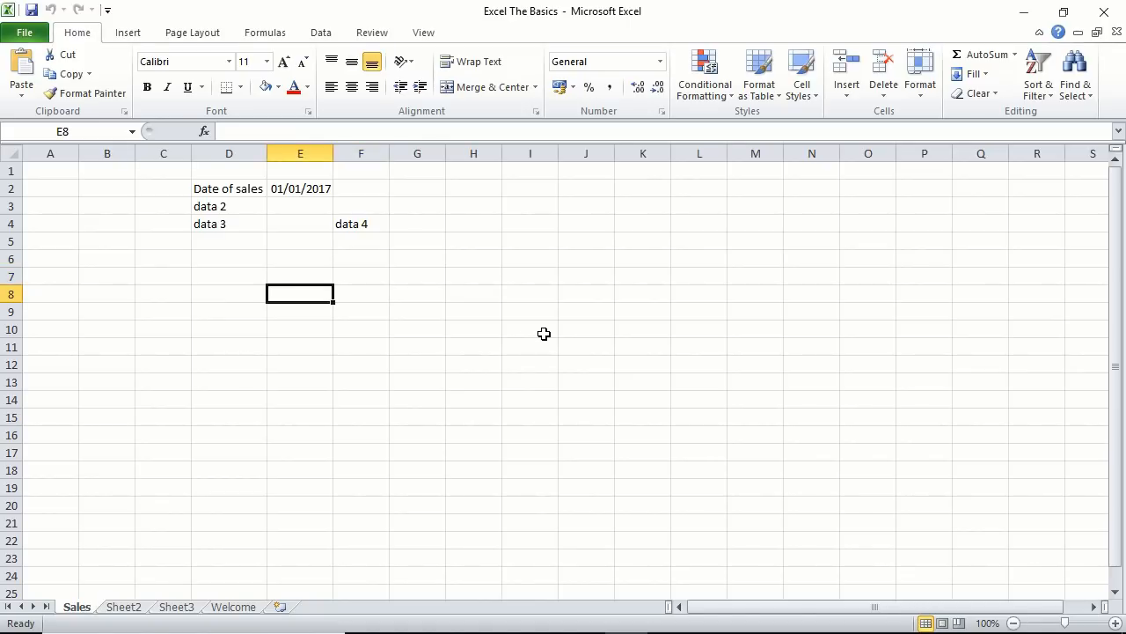
type("Name")
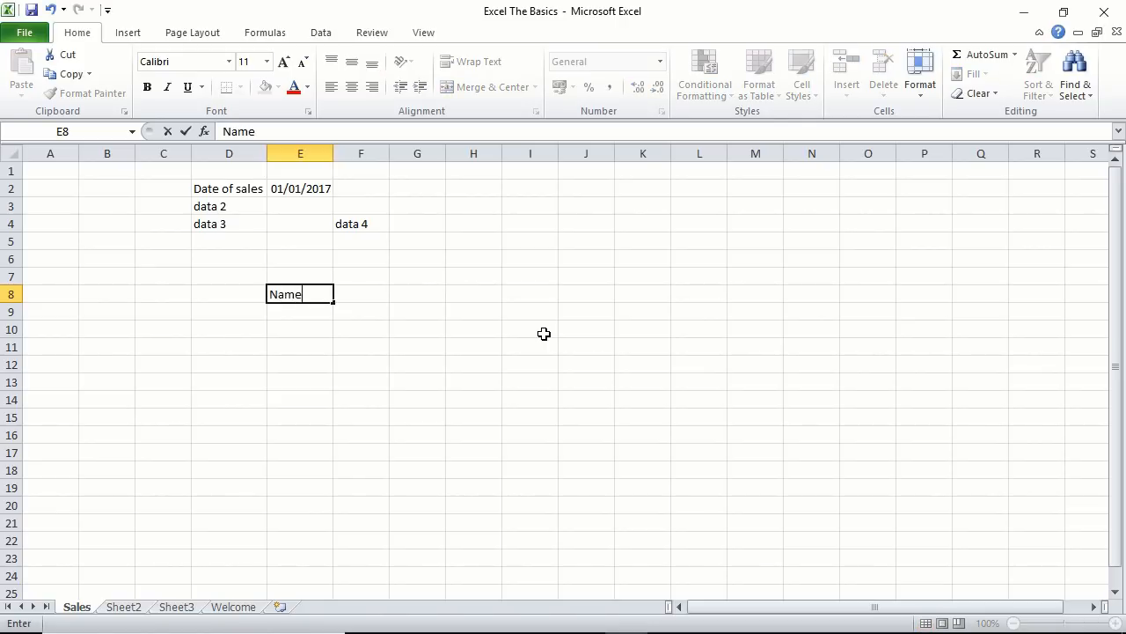
key("Return")
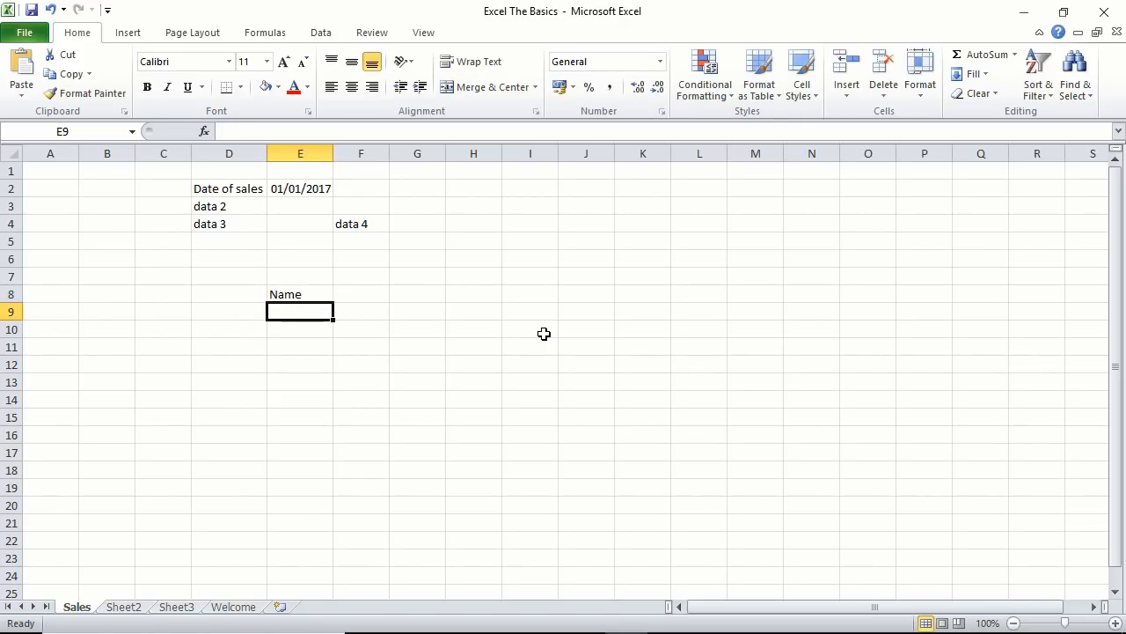
type("Address")
key("Return")
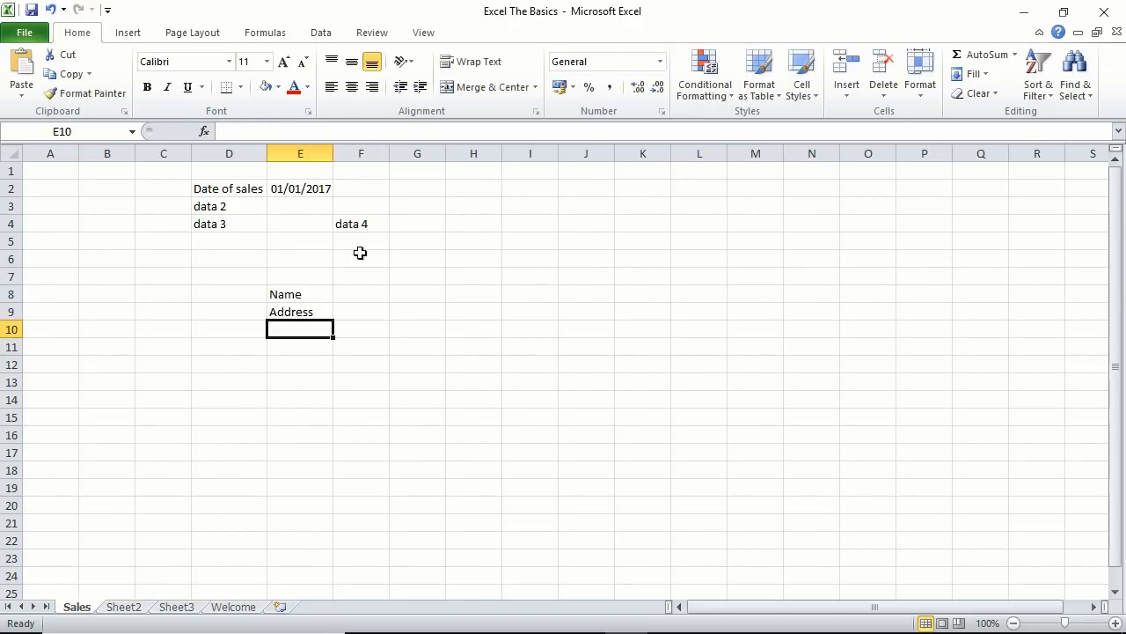
- Enter the person's full name in cell F8, beside the Name label
left_click(292, 294)
left_click(299, 313)
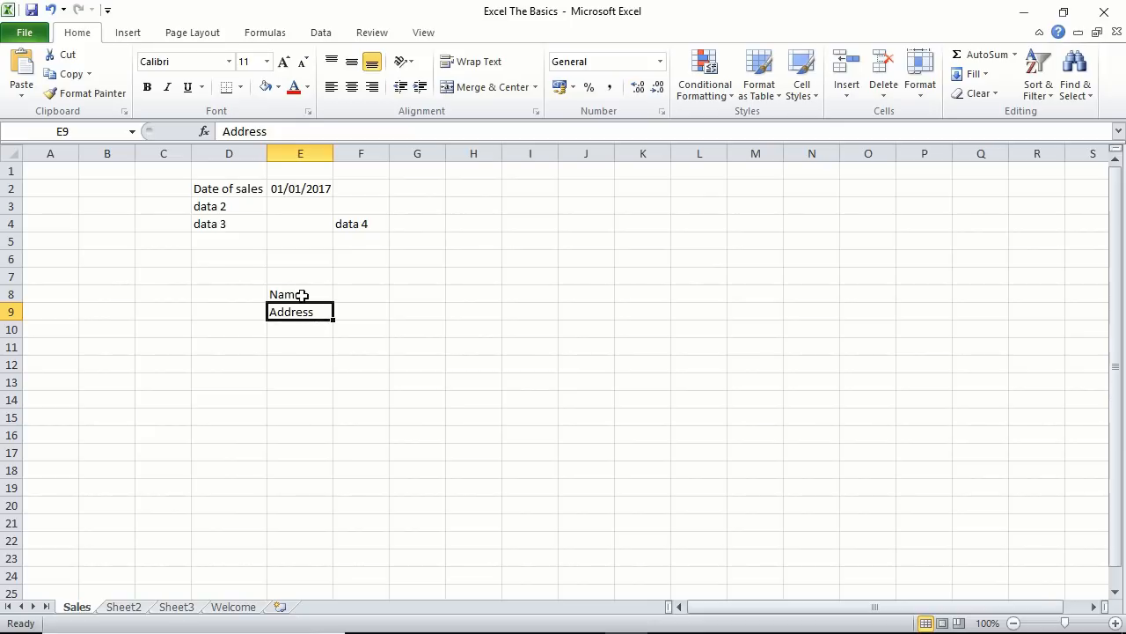
left_click(361, 294)
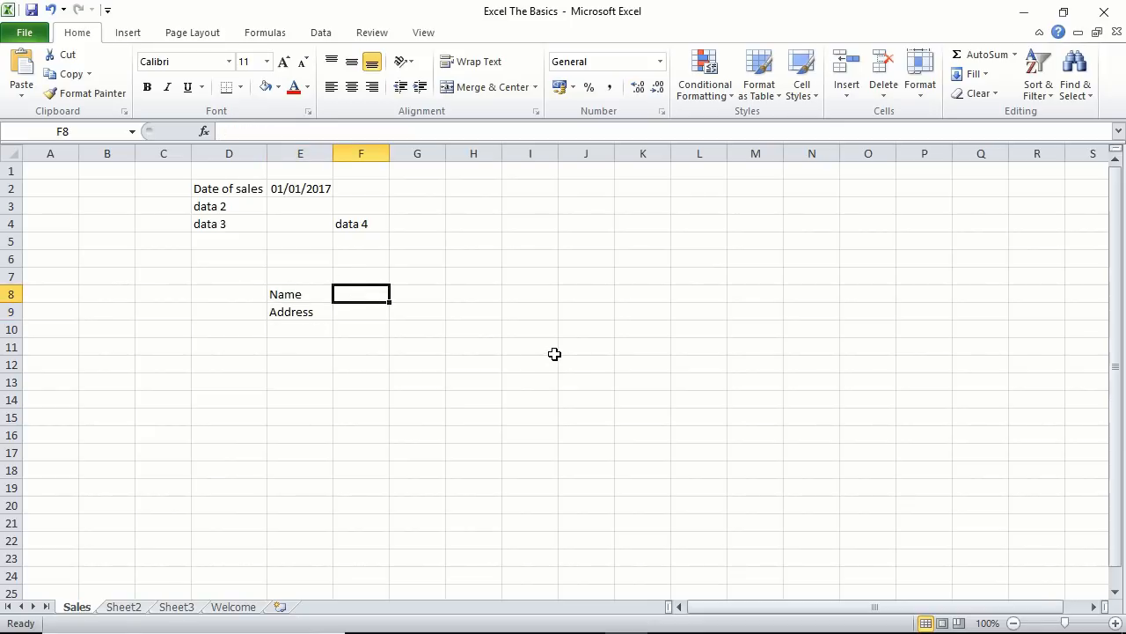
type("Mark Smi")
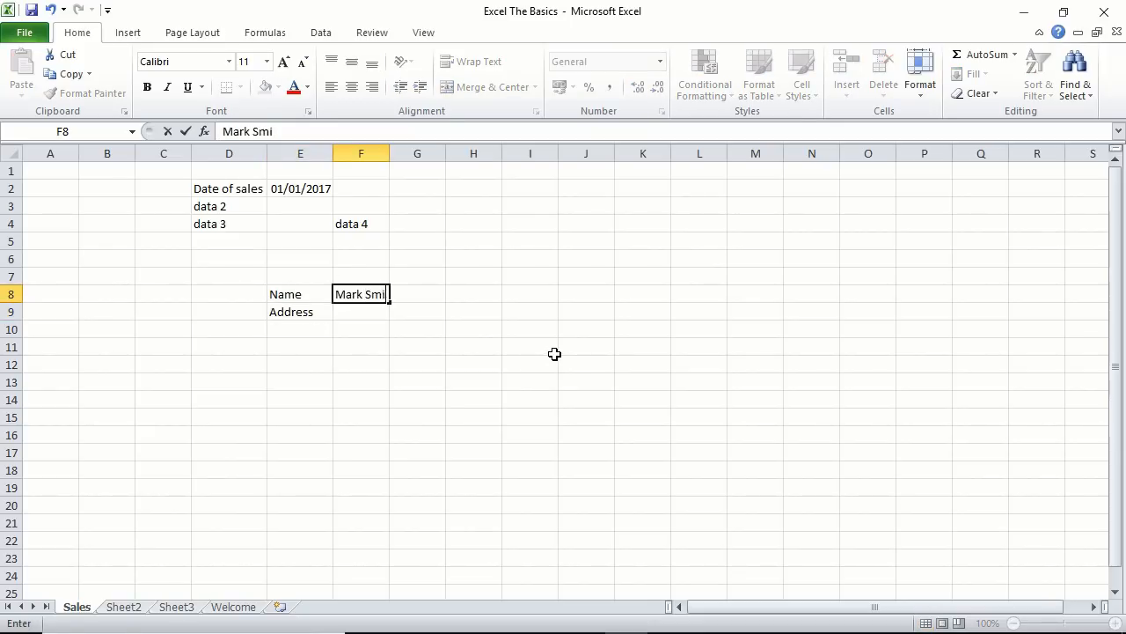
type("th")
key("Return")
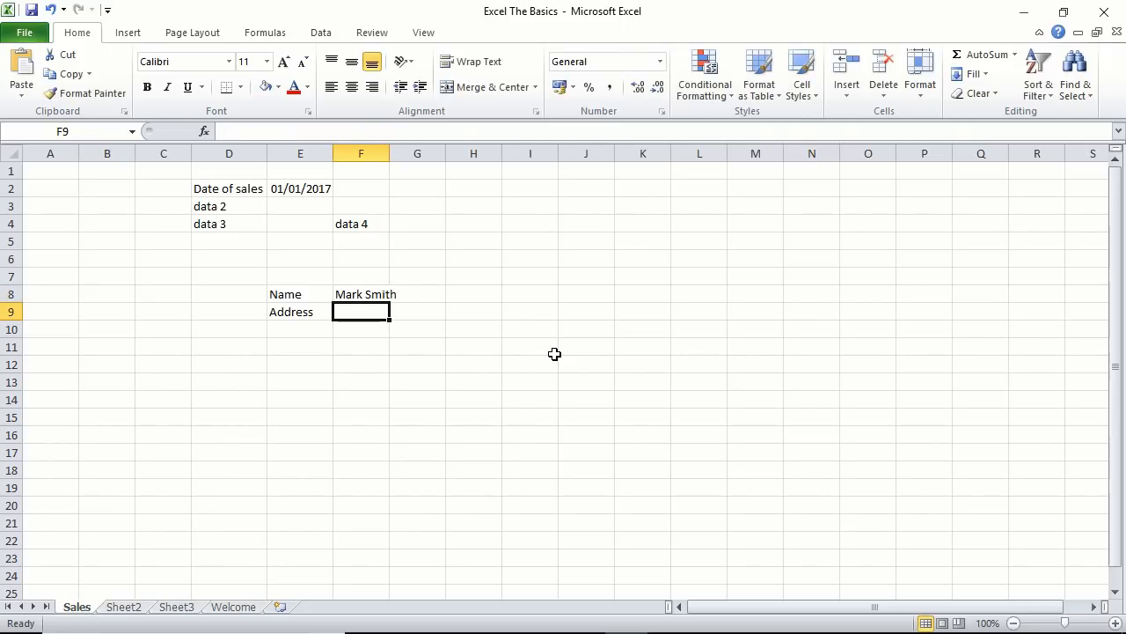
- Enter the person's street address and city in cell F9, beside the Address label
type("101")
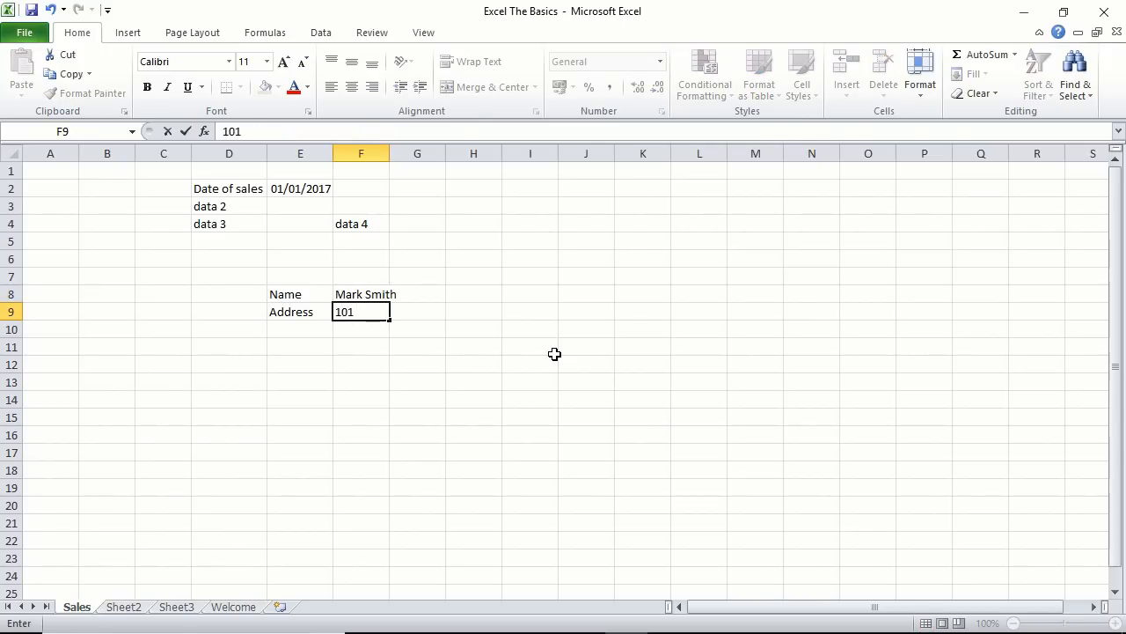
type(" Broad Stee")
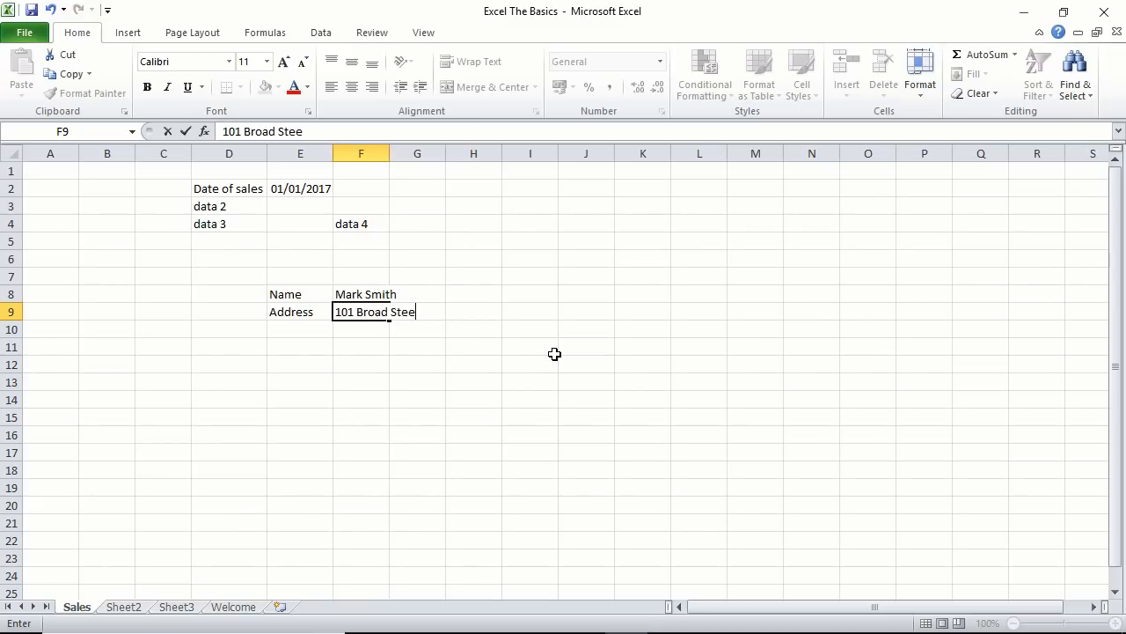
key("BackSpace")
key("BackSpace")
type("reet, Biurm")
key("BackSpace")
key("BackSpace")
key("BackSpace")
type("rmingham")
key("Return")
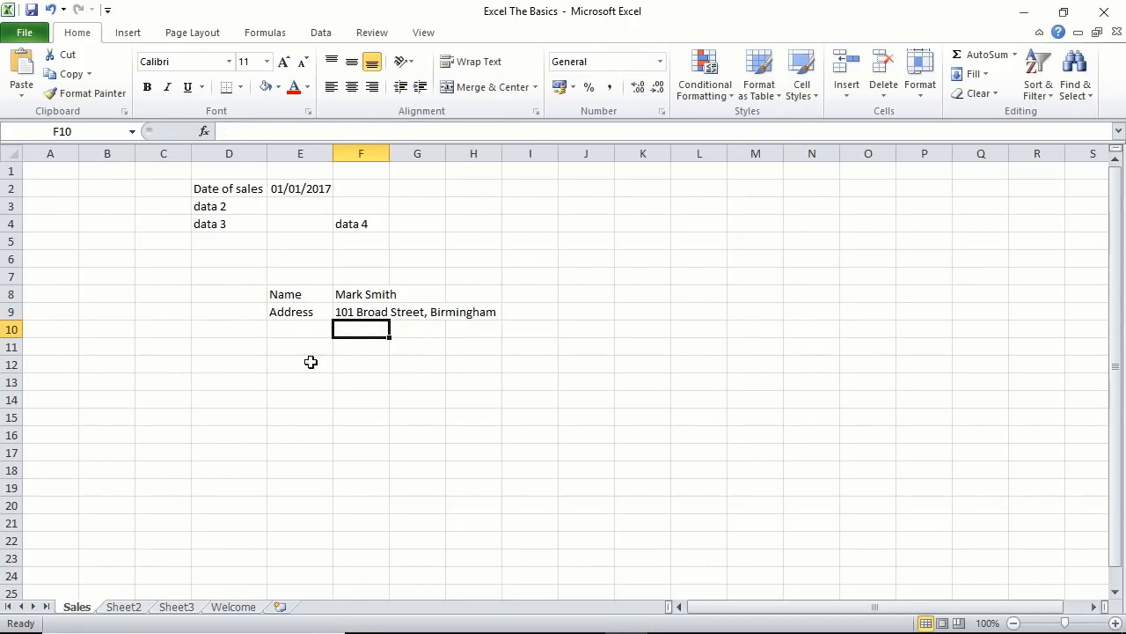
- Enter the column headings "Name" in cell G12 and "Address" in cell H12
left_click(405, 365)
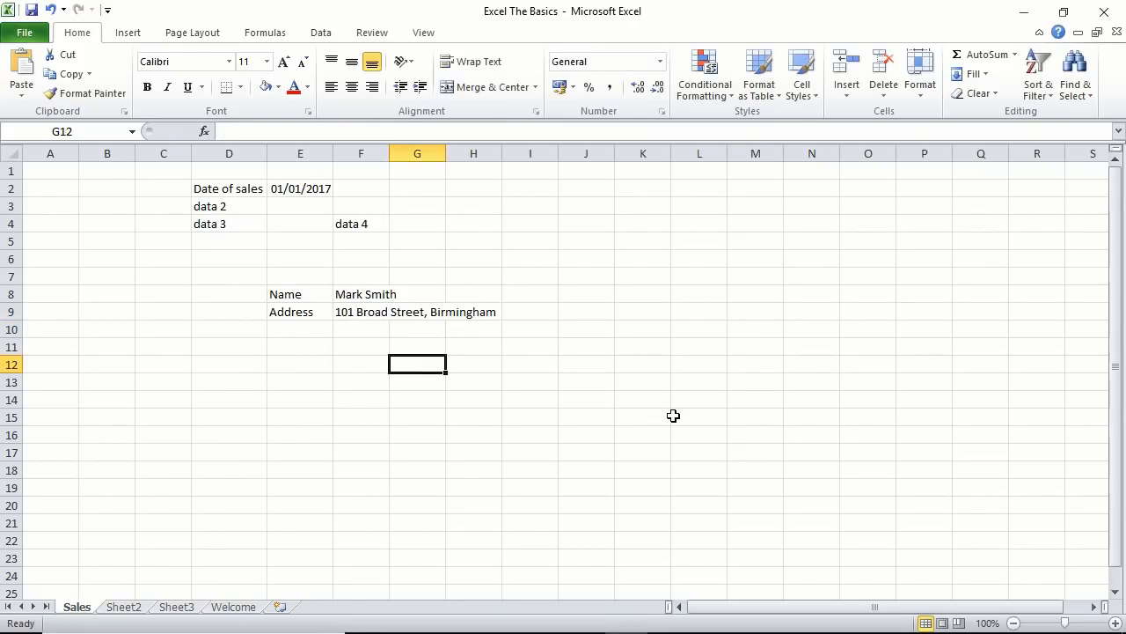
type("Name")
key("Tab")
type("A")
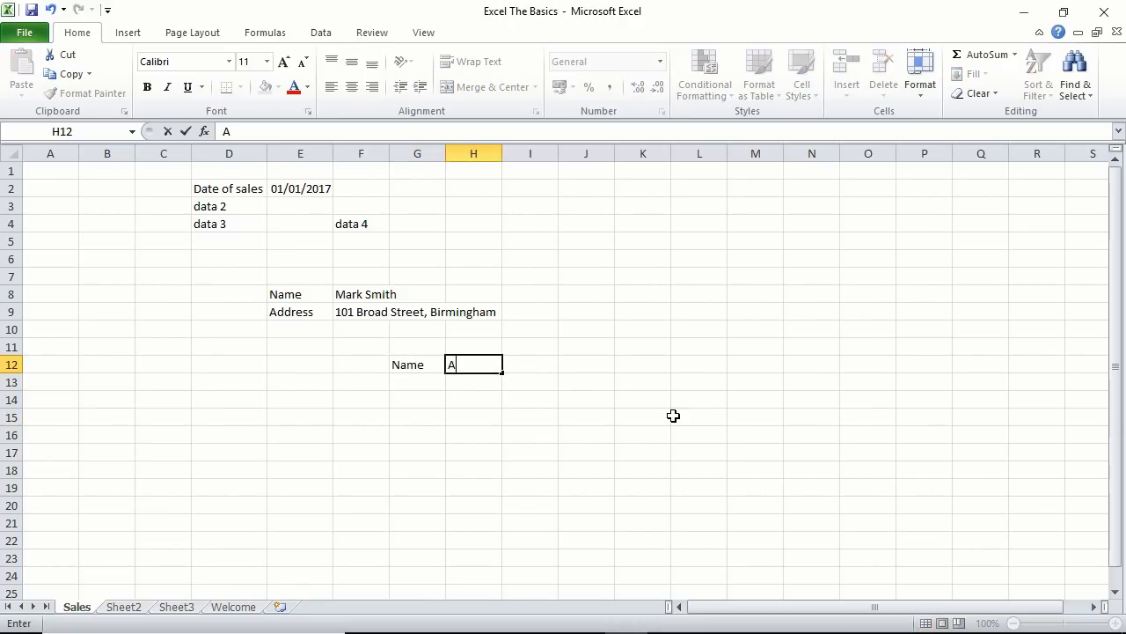
type("ddress")
key("Down")
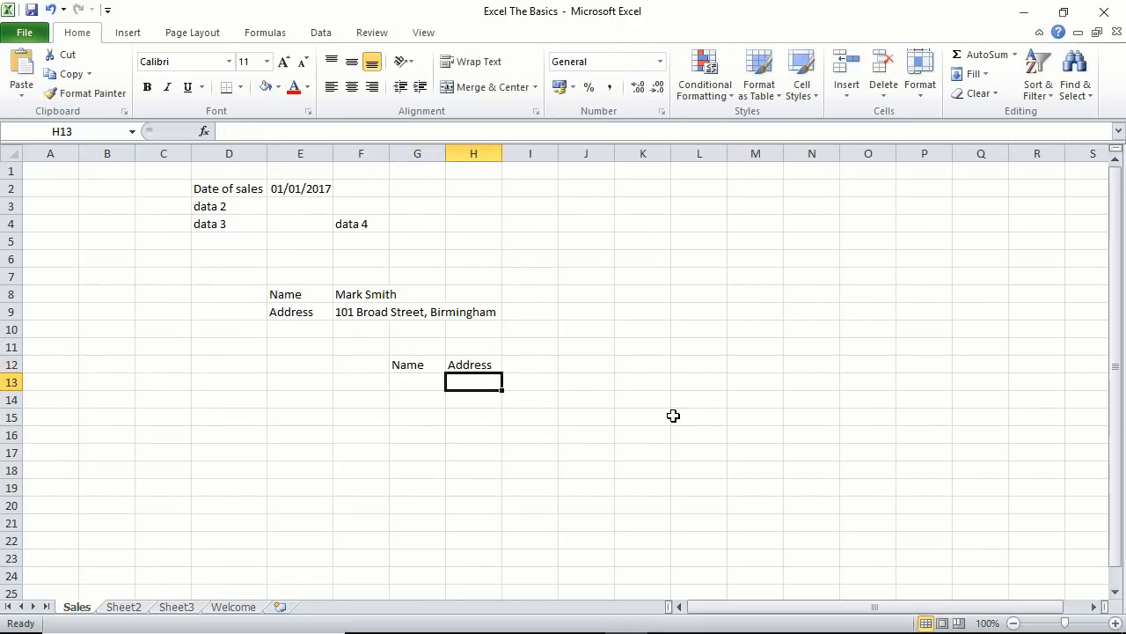
- Below the headings, enter the person's full name in cell G13 and the street address in cell H13
key("Left")
type("Mark Smith")
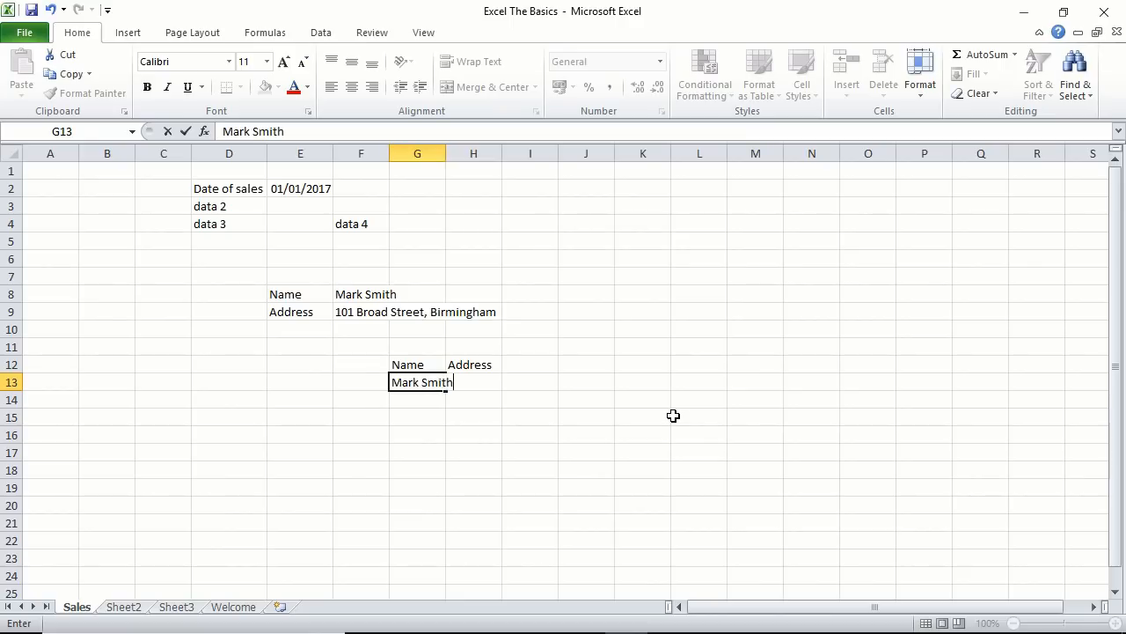
key("Tab")
type("101")
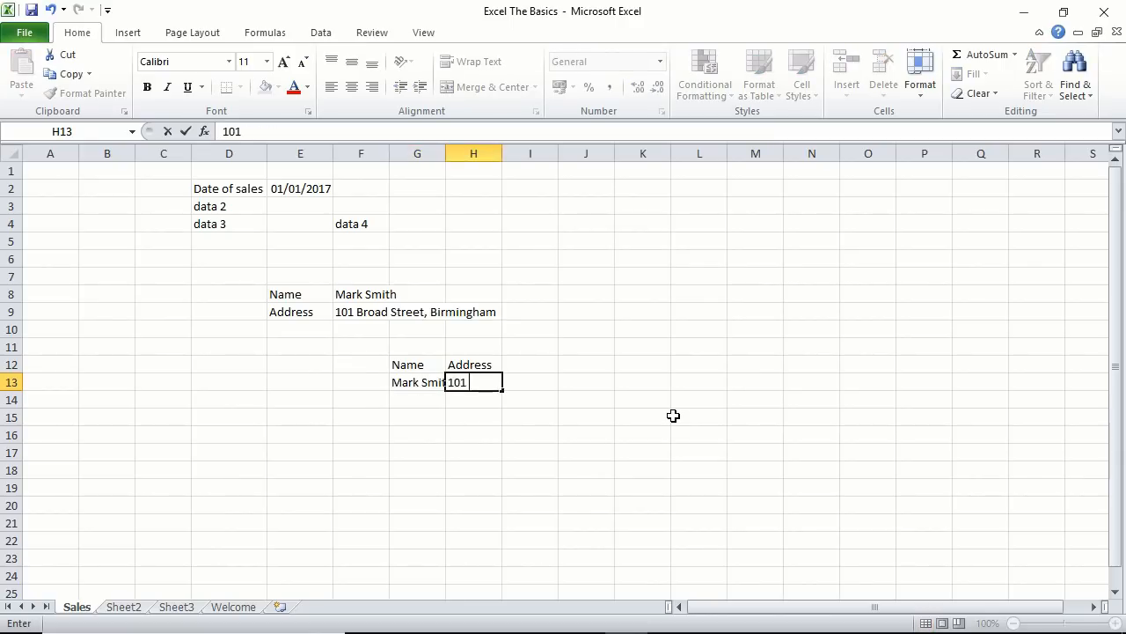
type(" Broad Streee")
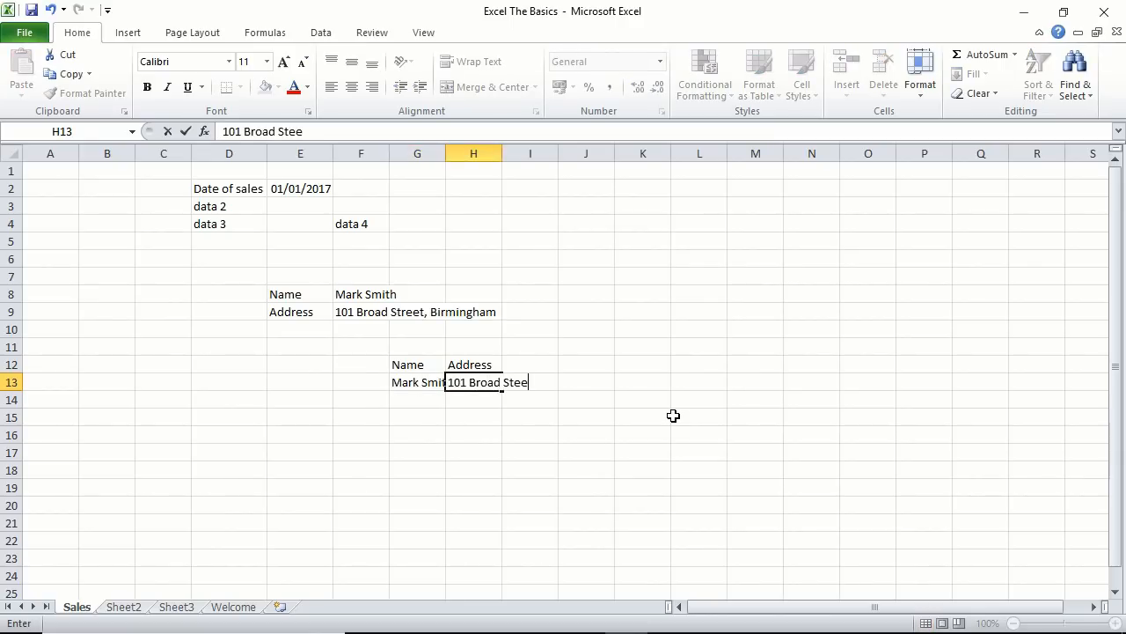
key("BackSpace")
key("BackSpace")
type("reet")
key("Return")
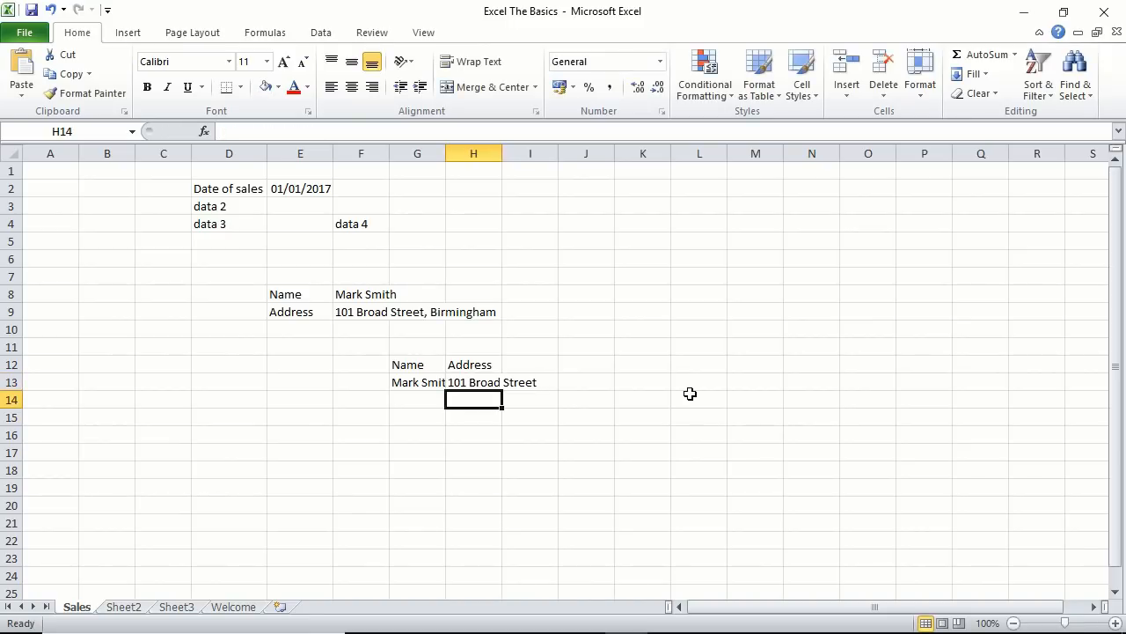
- Auto-fit the widths of columns G and H to their contents
left_click(434, 383)
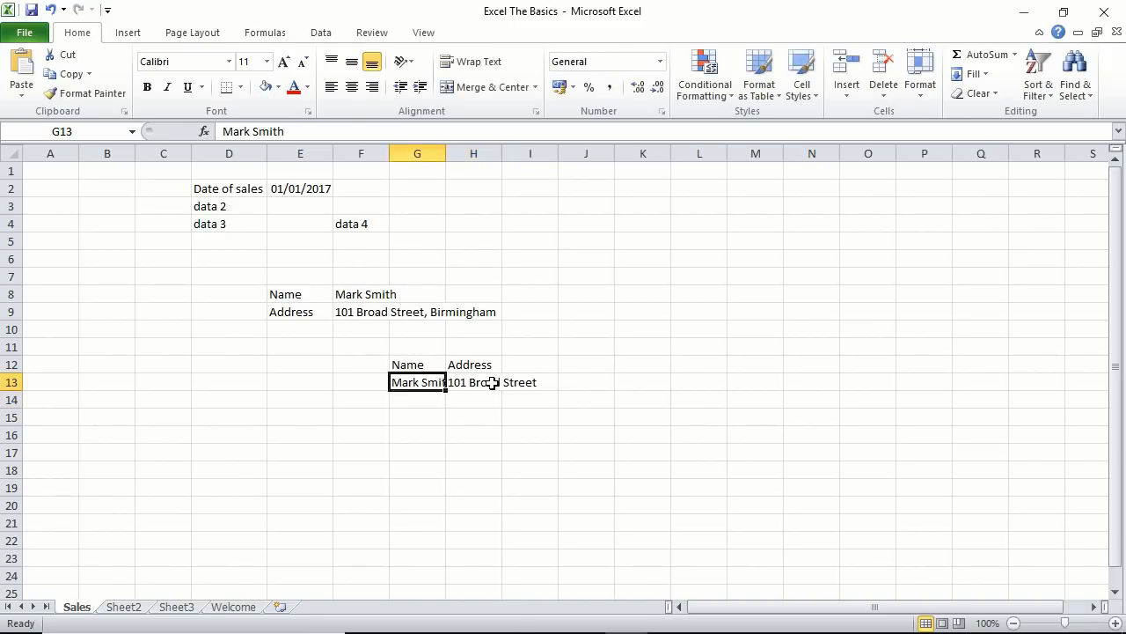
left_click(493, 384)
left_click(417, 385)
left_click(437, 153)
left_click_drag(437, 154, 450, 191)
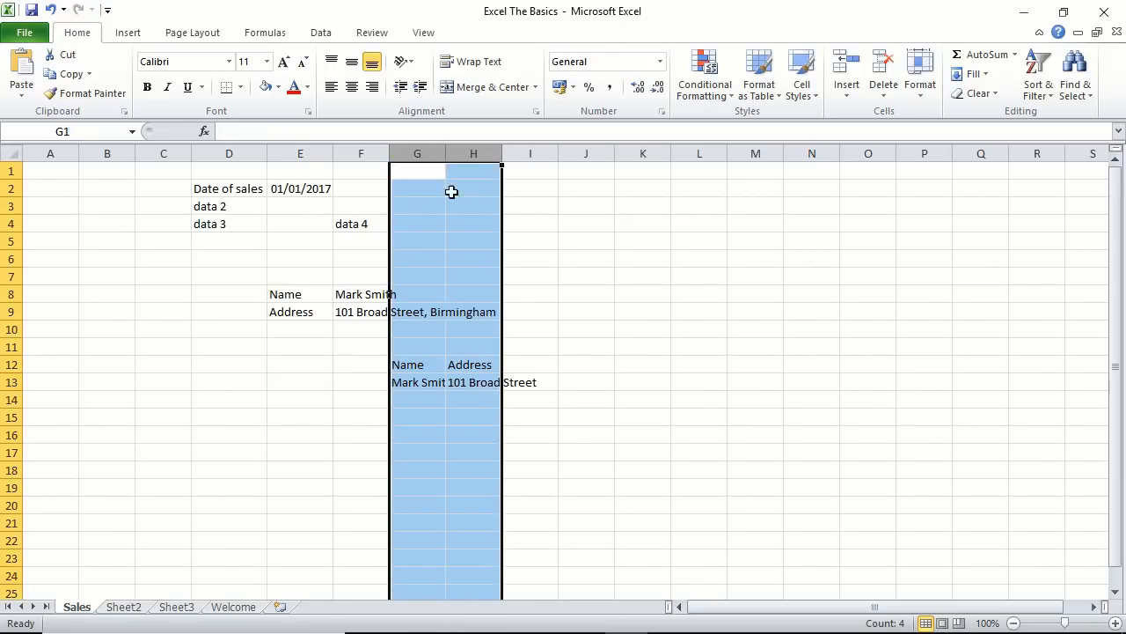
double_click(445, 151)
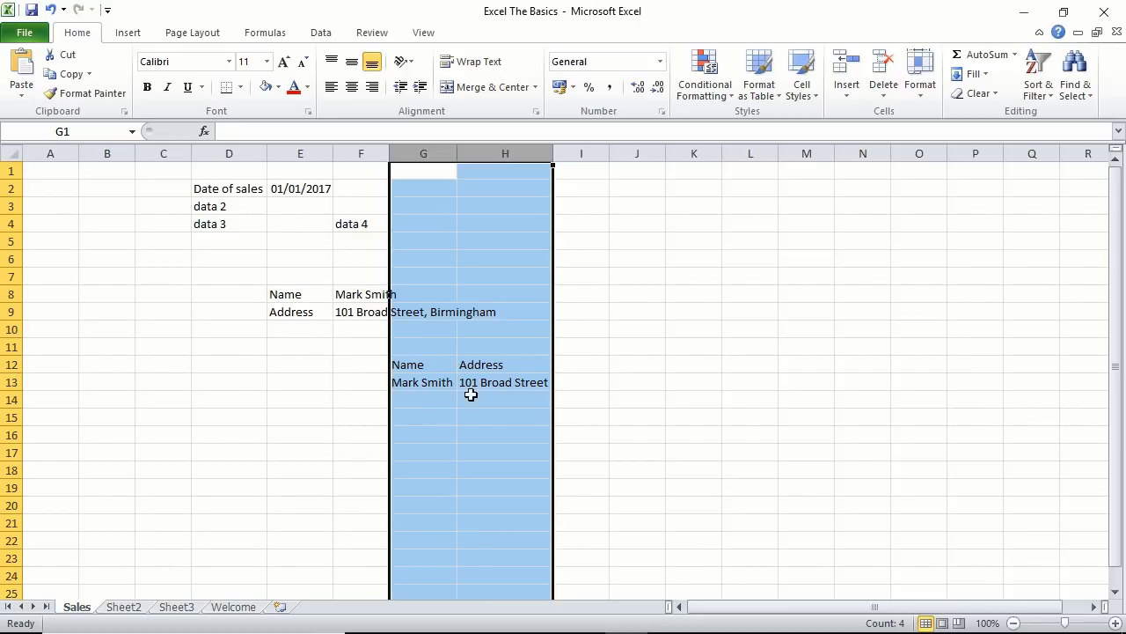
left_click(436, 382)
left_click(507, 384)
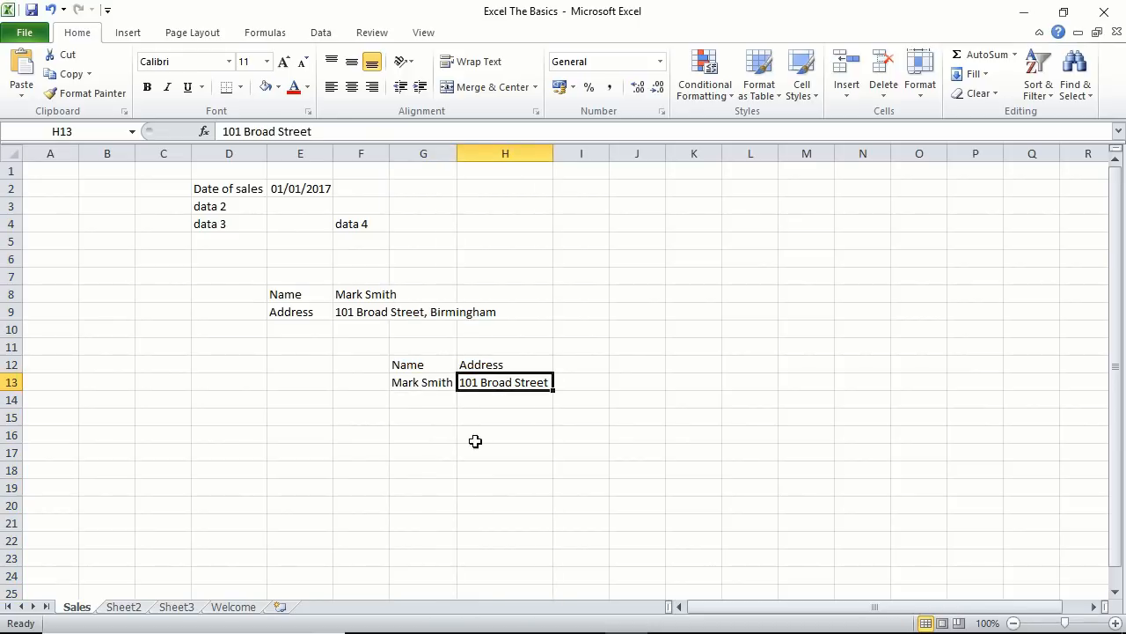
left_click(427, 382)
left_click(490, 381)
left_click(432, 402)
- Enter the numbers 10, 50 and 40 in cells H3, H4 and H5 respectively
left_click(495, 223)
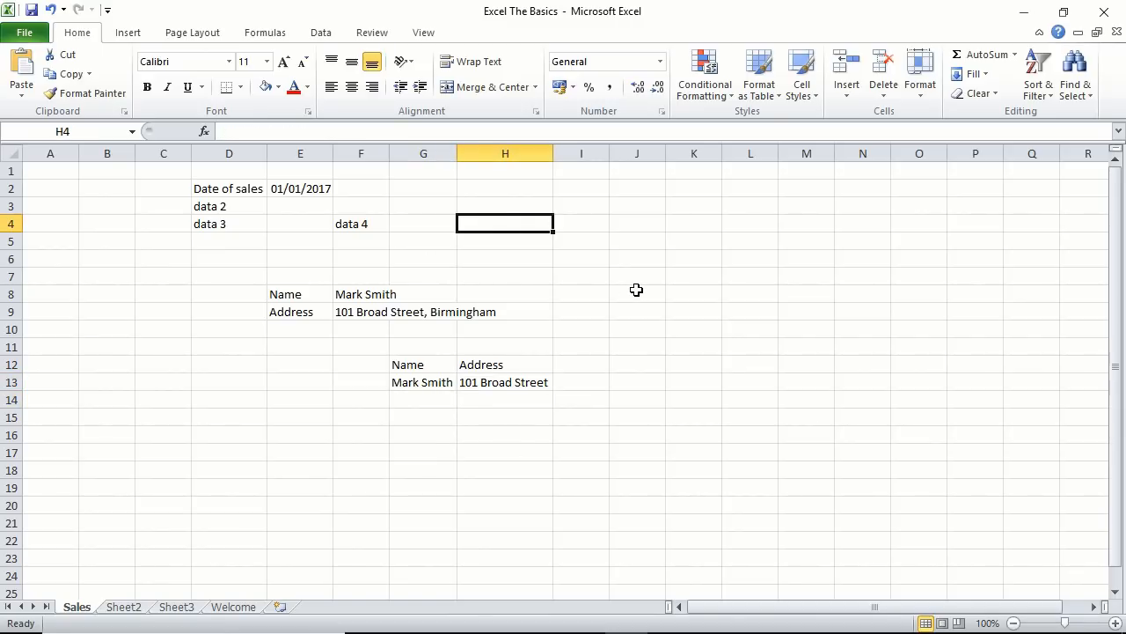
type("50")
key("Return")
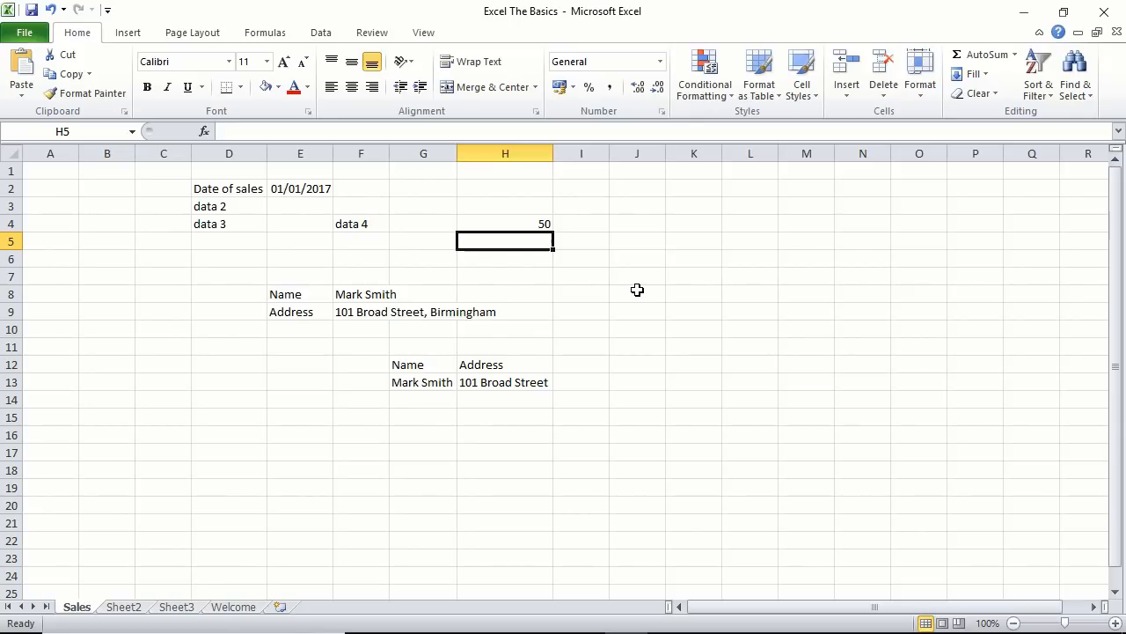
type("40")
key("Return")
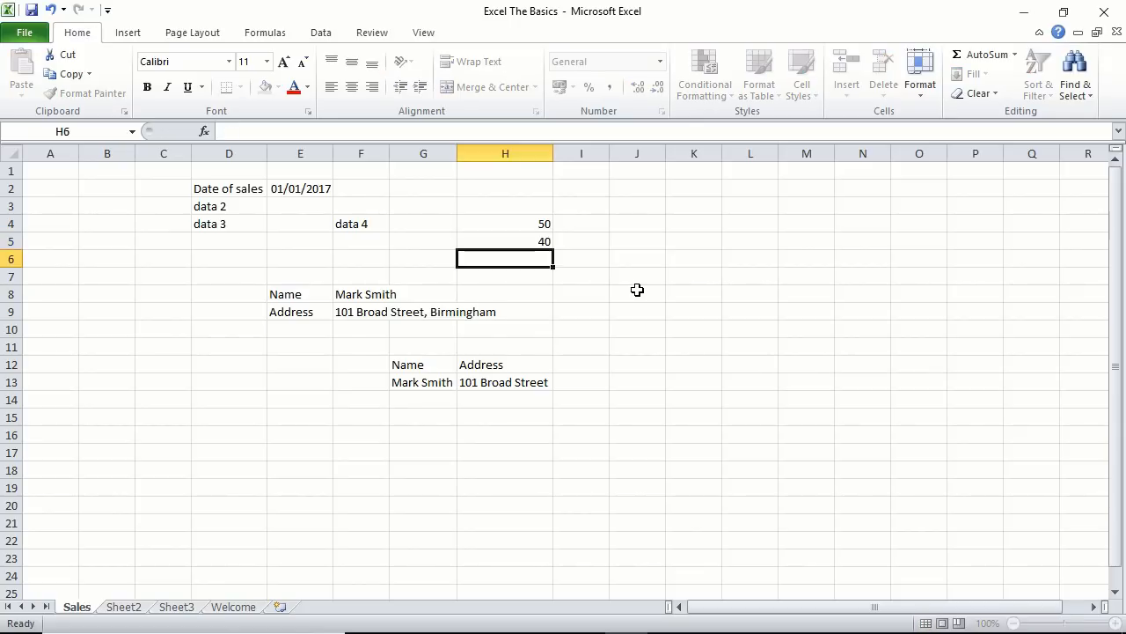
key("Up")
key("Up")
key("Up")
type("10")
key("Return")
key("Return")
key("Return")
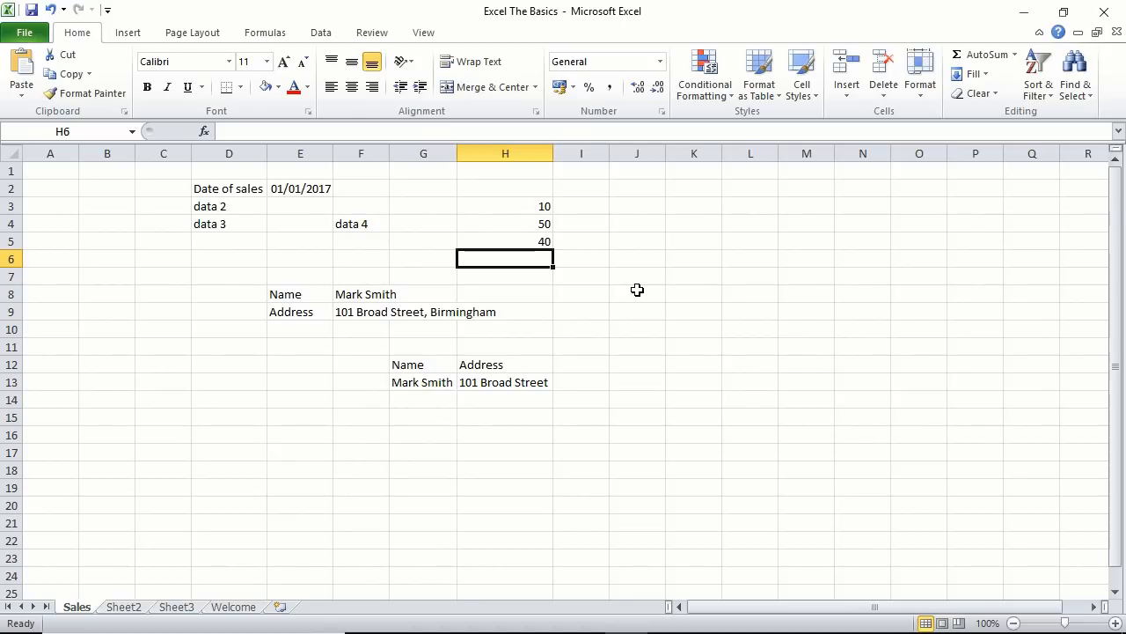
- Add the three numbers in cell H6 with the formula =H3+H4+H5
type("=")
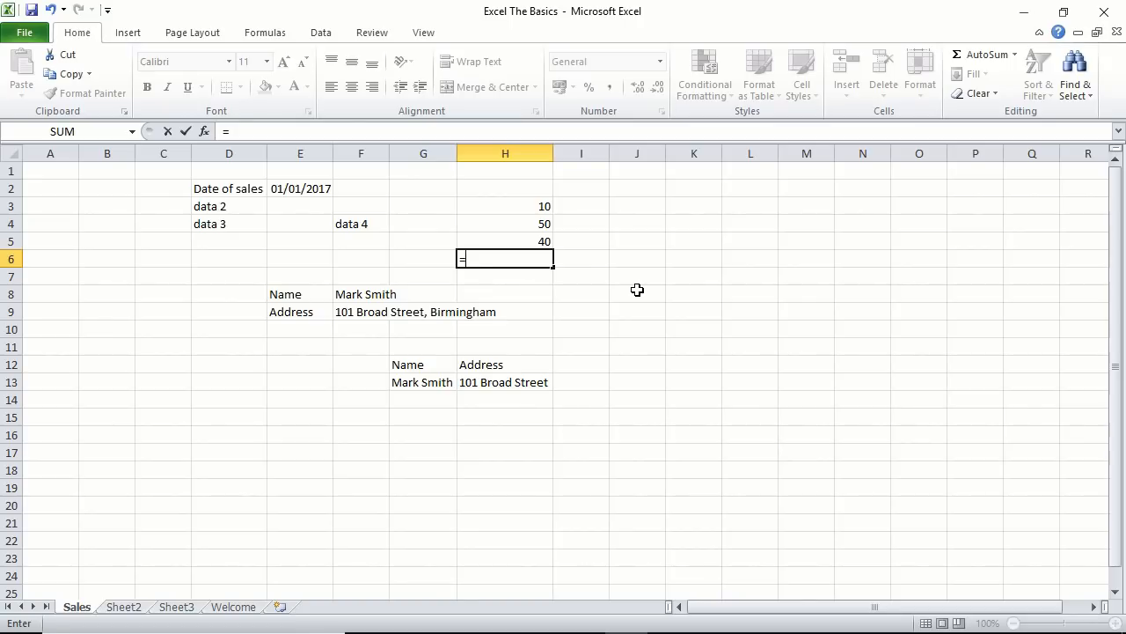
key("Up")
key("Up")
key("Up")
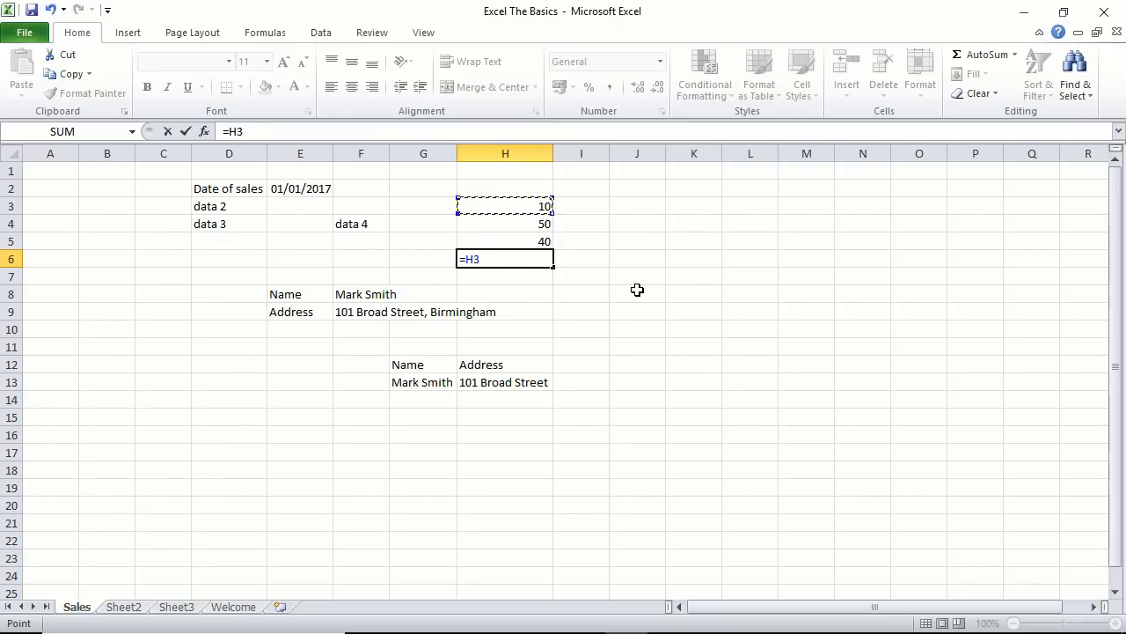
type("+")
key("Down")
key("Up")
key("Up")
key("Up")
type("+")
key("Up")
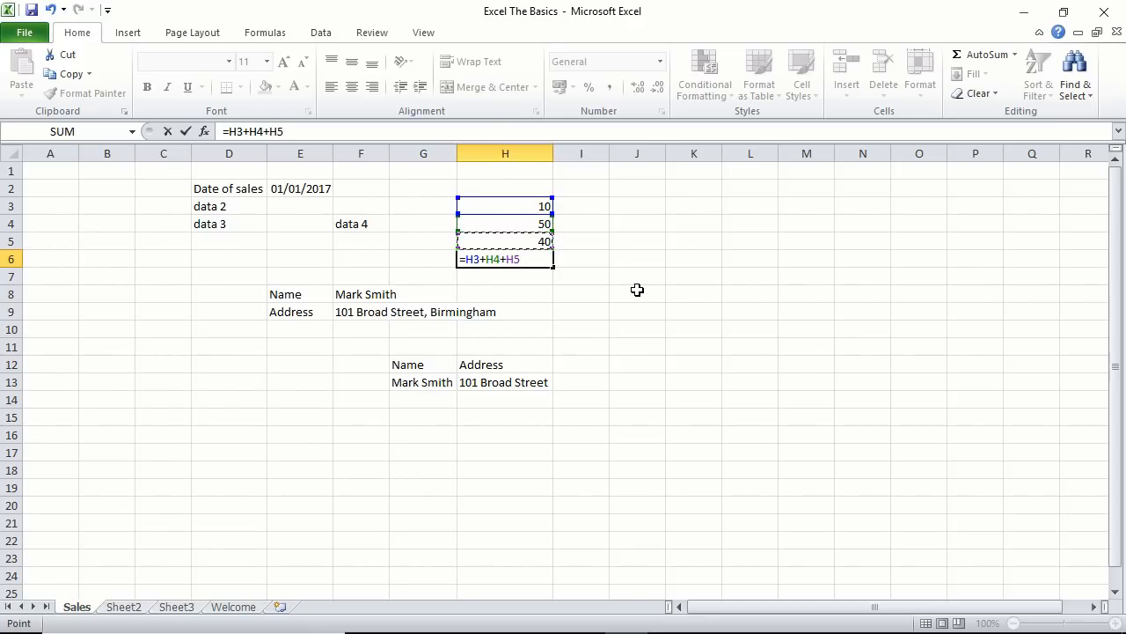
key("Return")
key("Up")
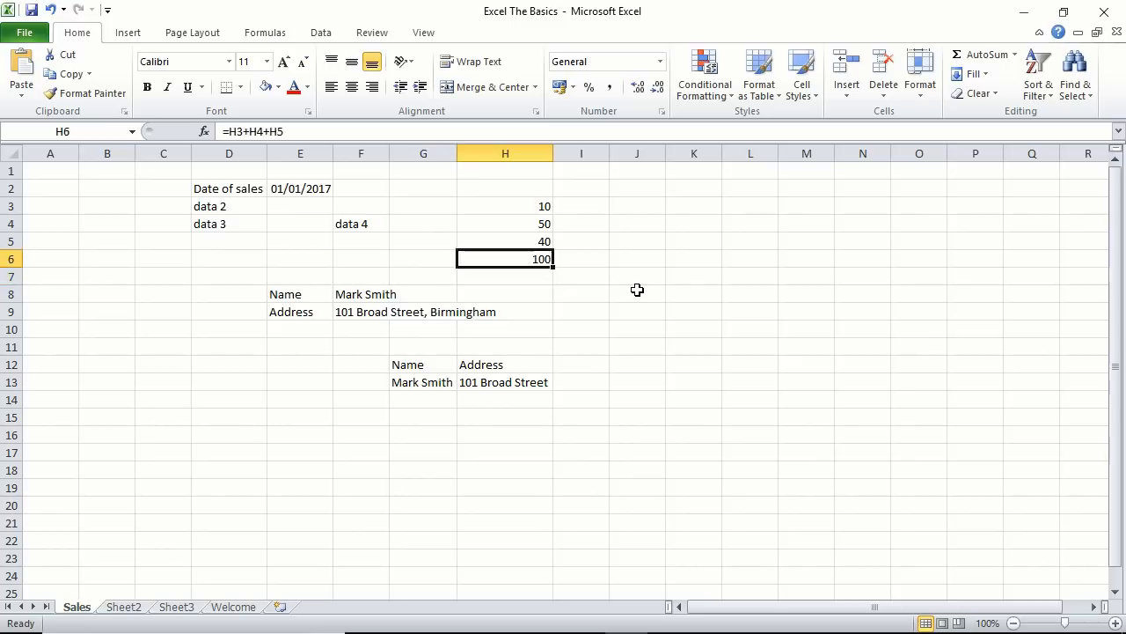
- Clear the addition formula from cell H6
key("Down")
key("Up")
key("BackSpace")
key("Escape")
key("Delete")
- Rebuild the formula =H3+H4+H5 in the emptied cell H6, picking each referenced cell directly on the sheet
type("=")
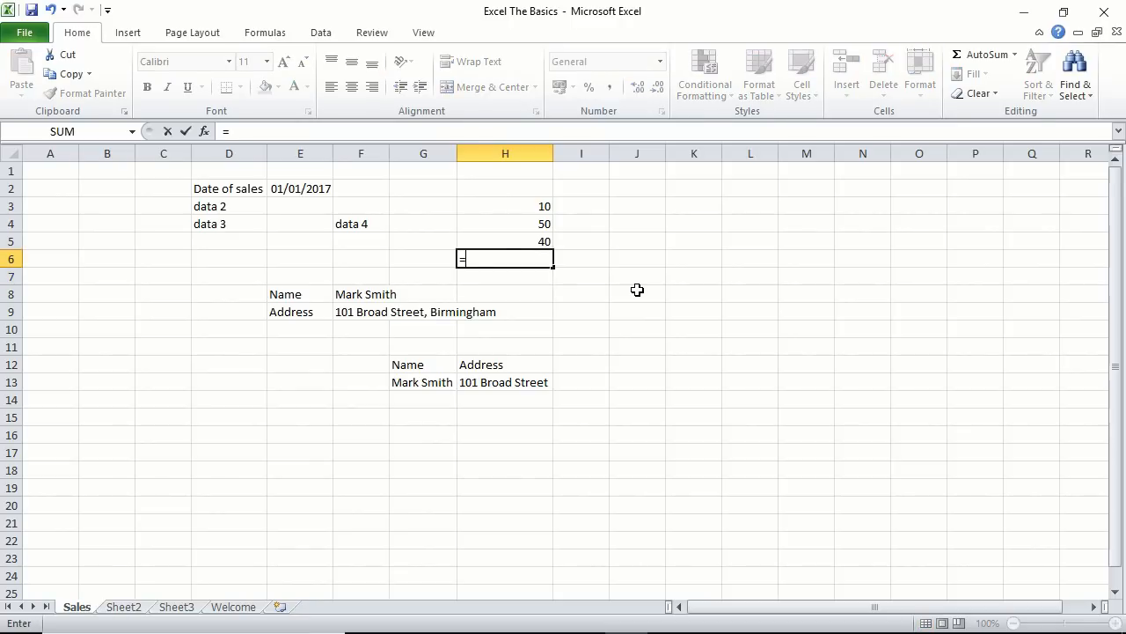
left_click(522, 205)
type("+")
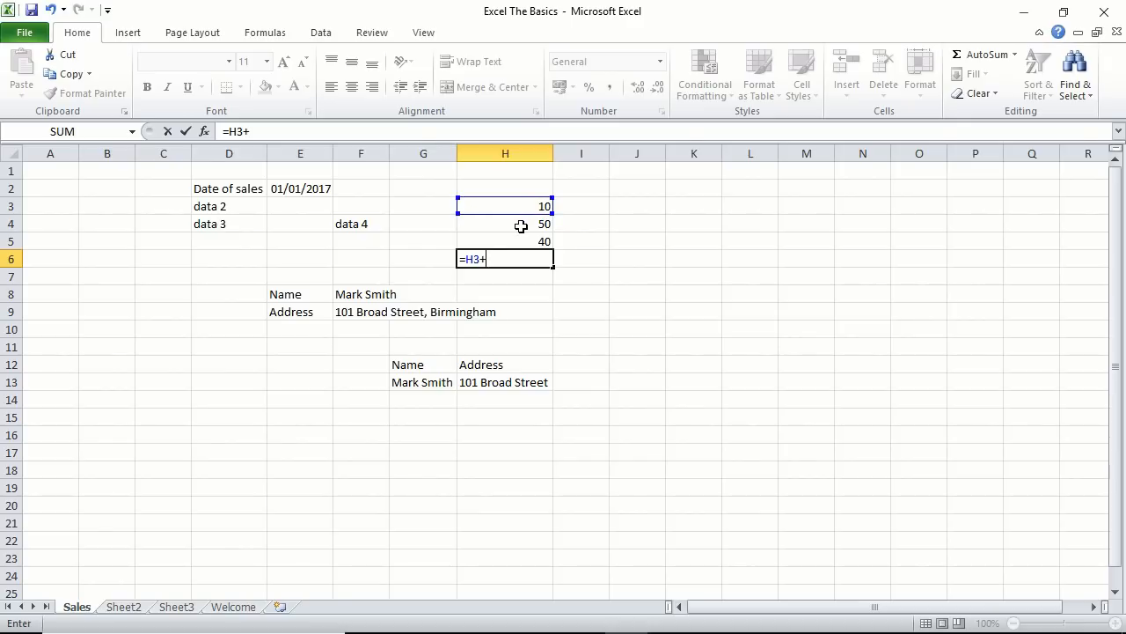
left_click(521, 226)
type("+")
left_click(519, 239)
key("Return")
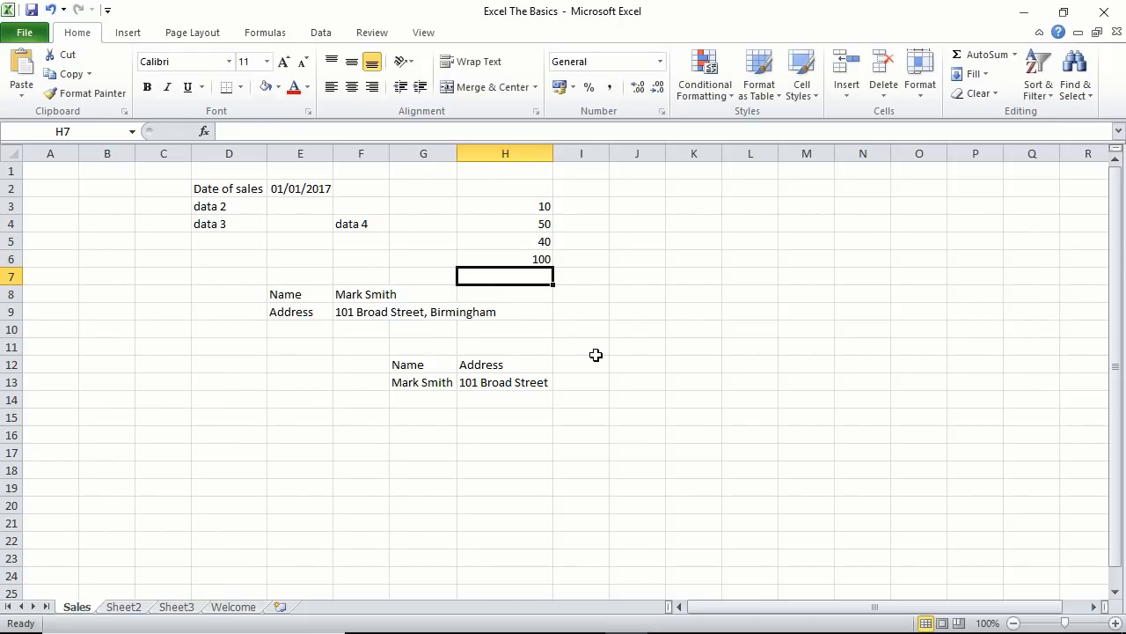
- Replace the formula in cell H6 with =H3+H4-H5, subtracting the last number from the sum of the first two
key("Up")
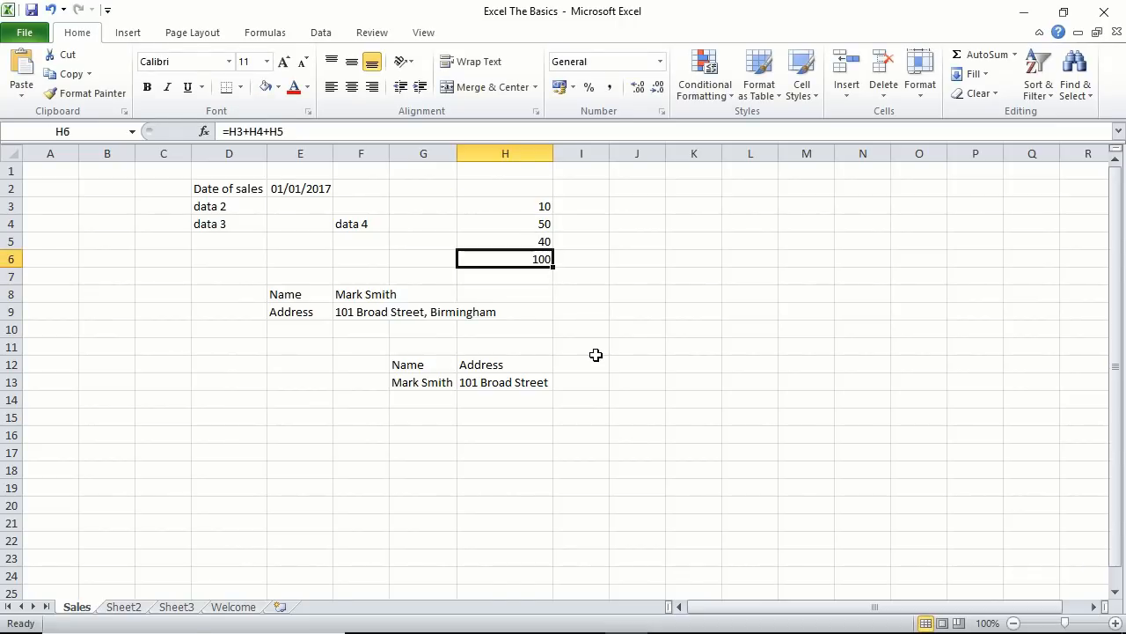
key("Delete")
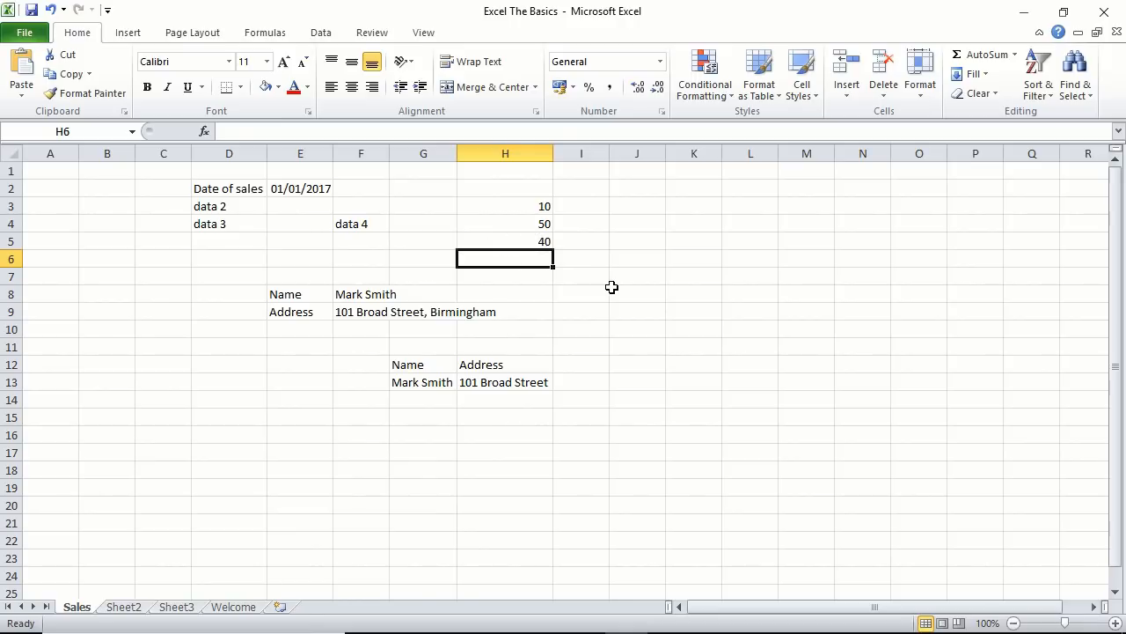
type("=")
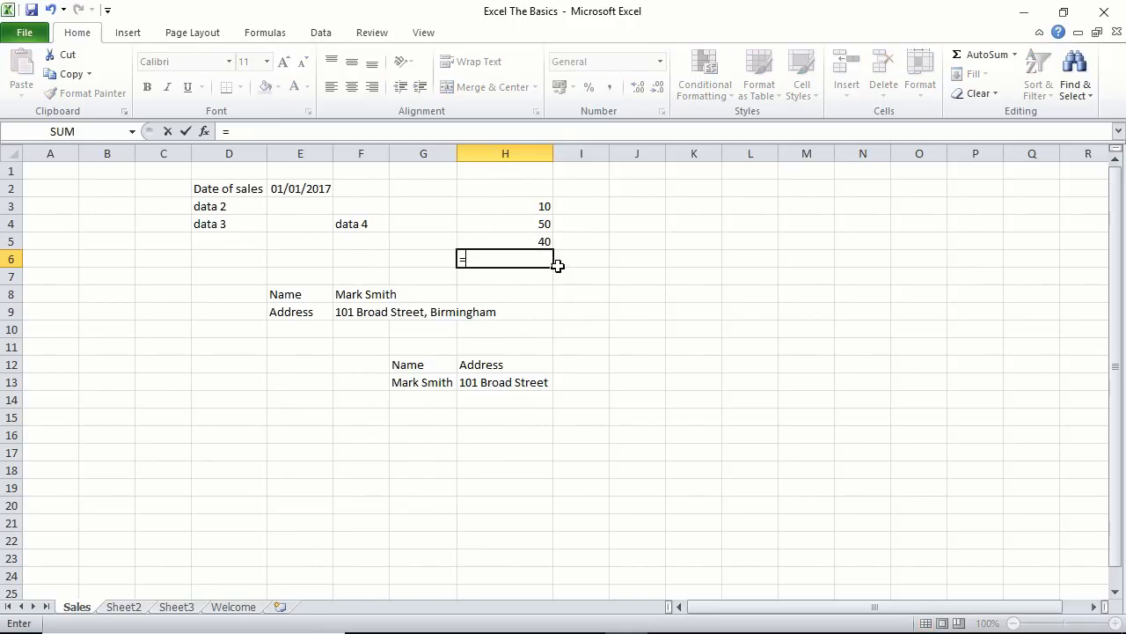
left_click(517, 208)
type("+")
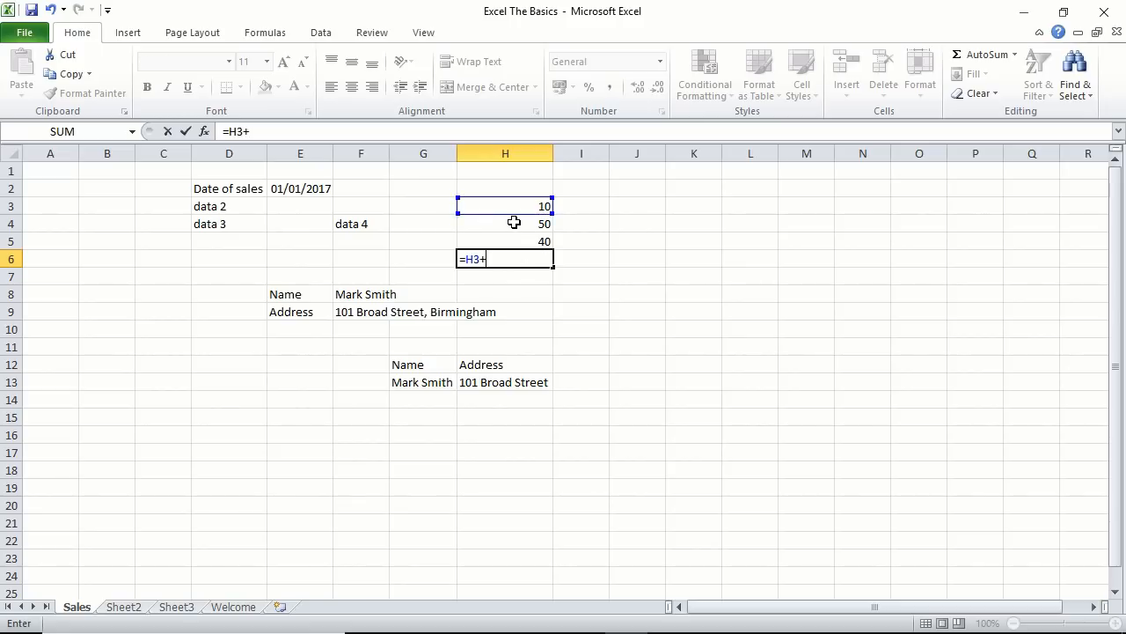
left_click(516, 223)
type("-")
left_click(511, 242)
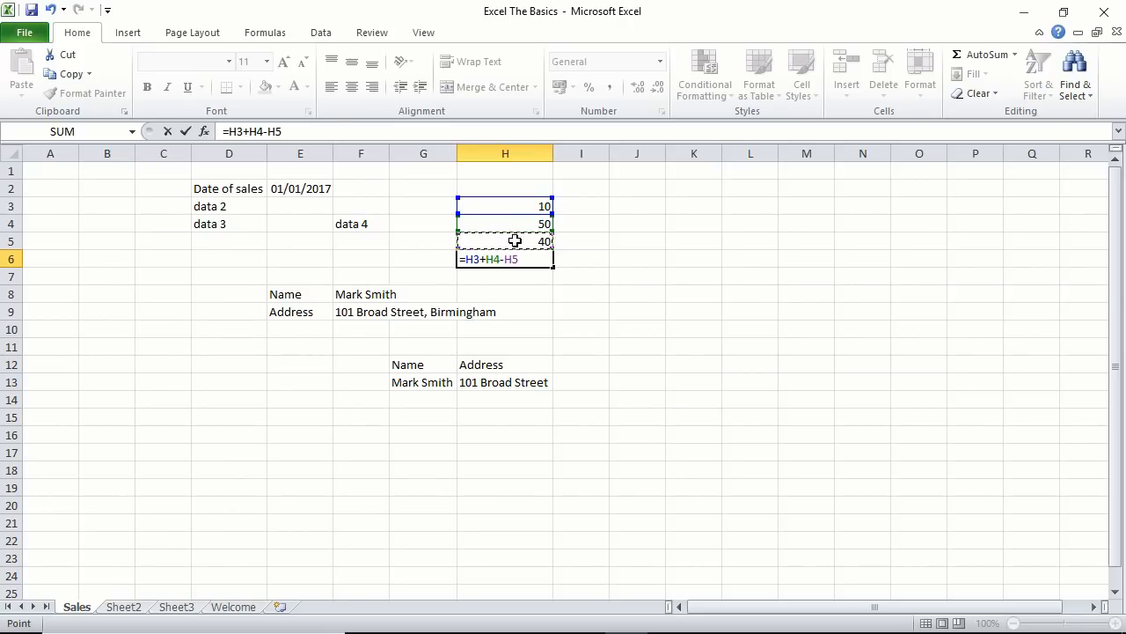
key("Return")
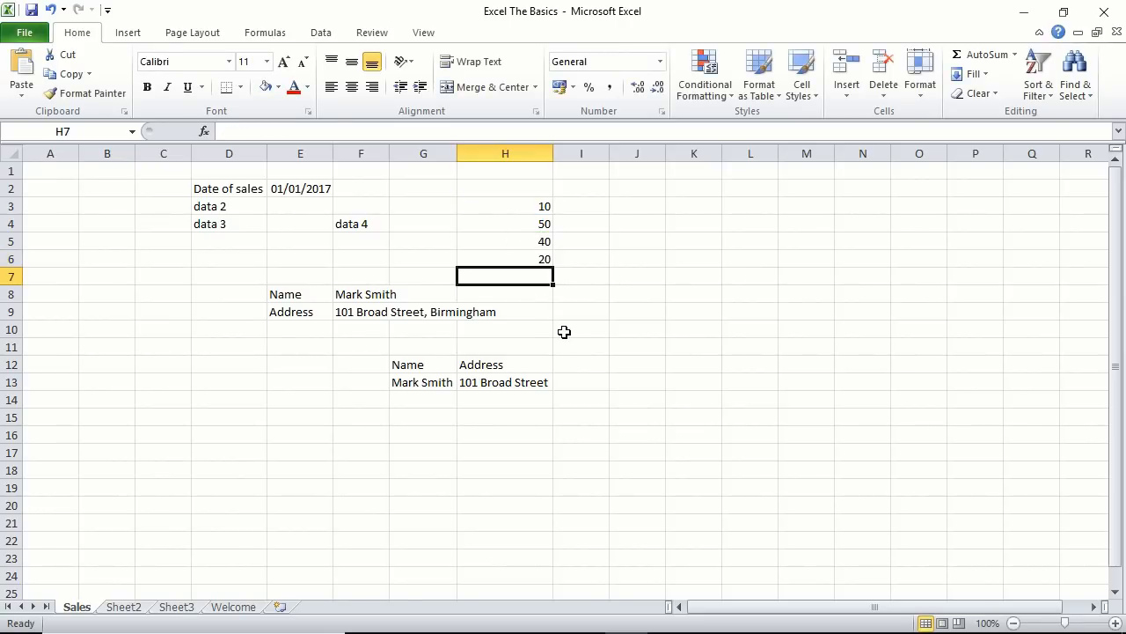
- Replace the formula in cell H6 with =SUM(H3:H5), picking the summed range directly on the sheet
left_click(543, 260)
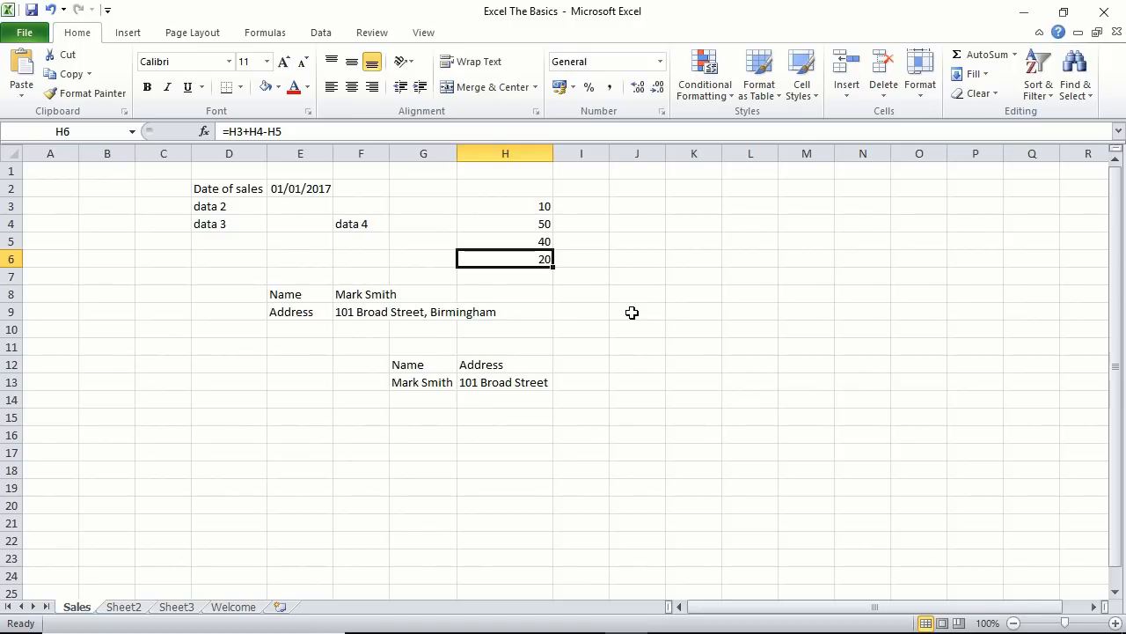
type("=")
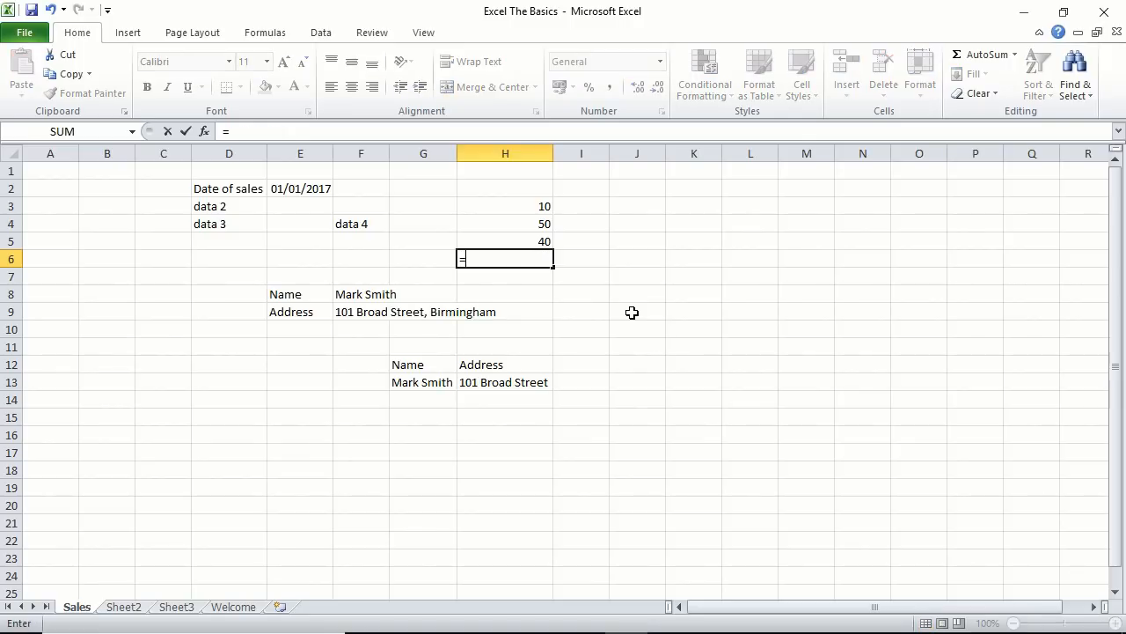
type("sum")
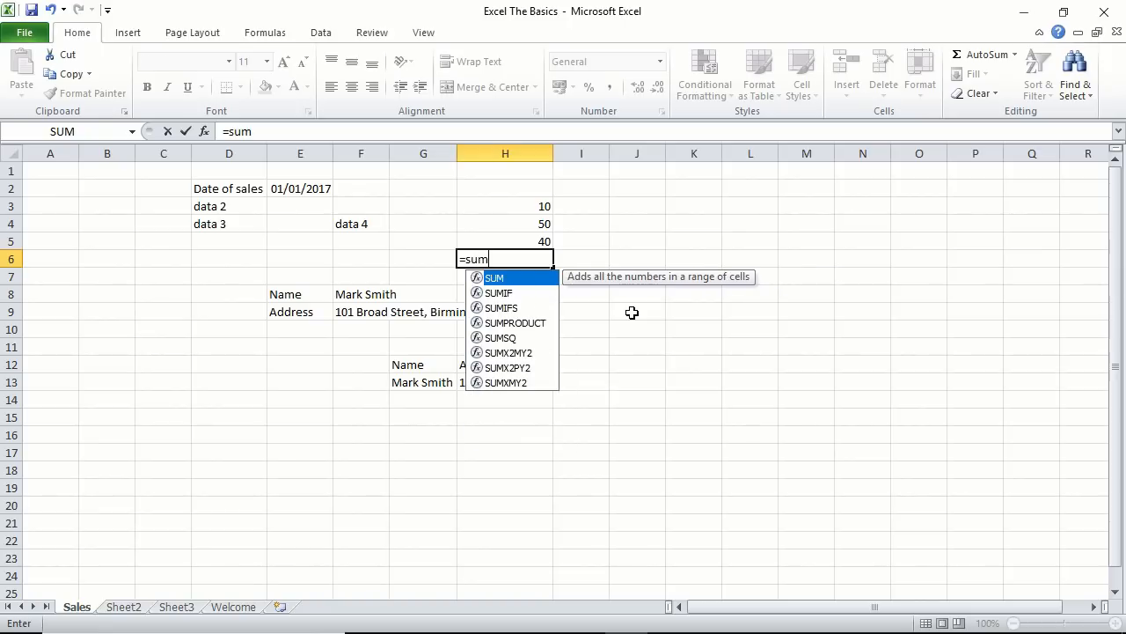
type("(")
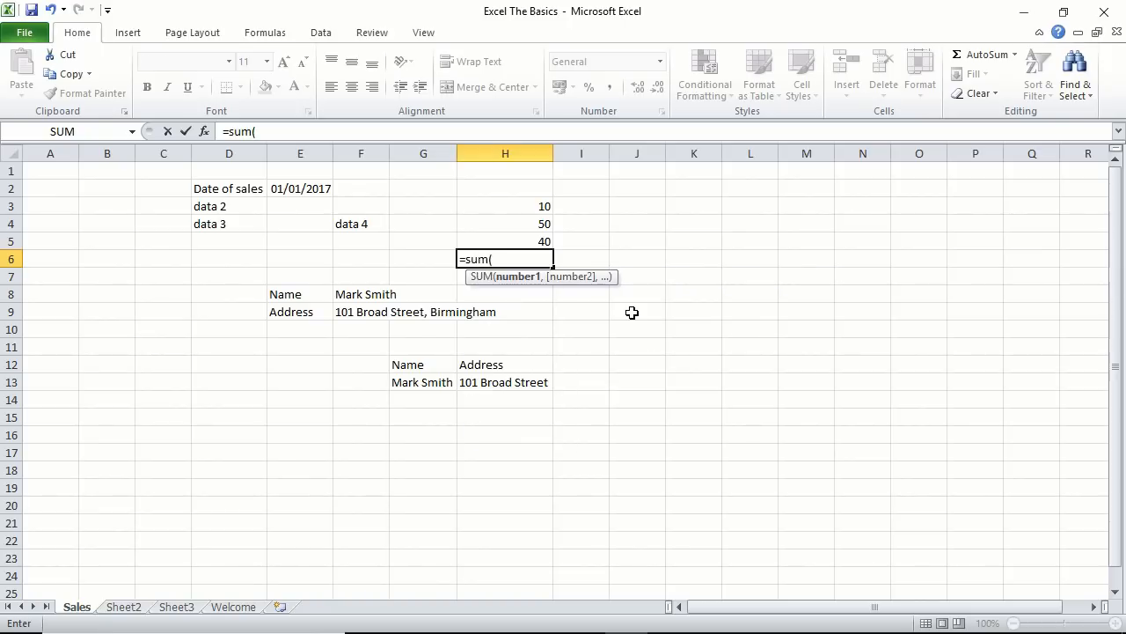
left_click(535, 205)
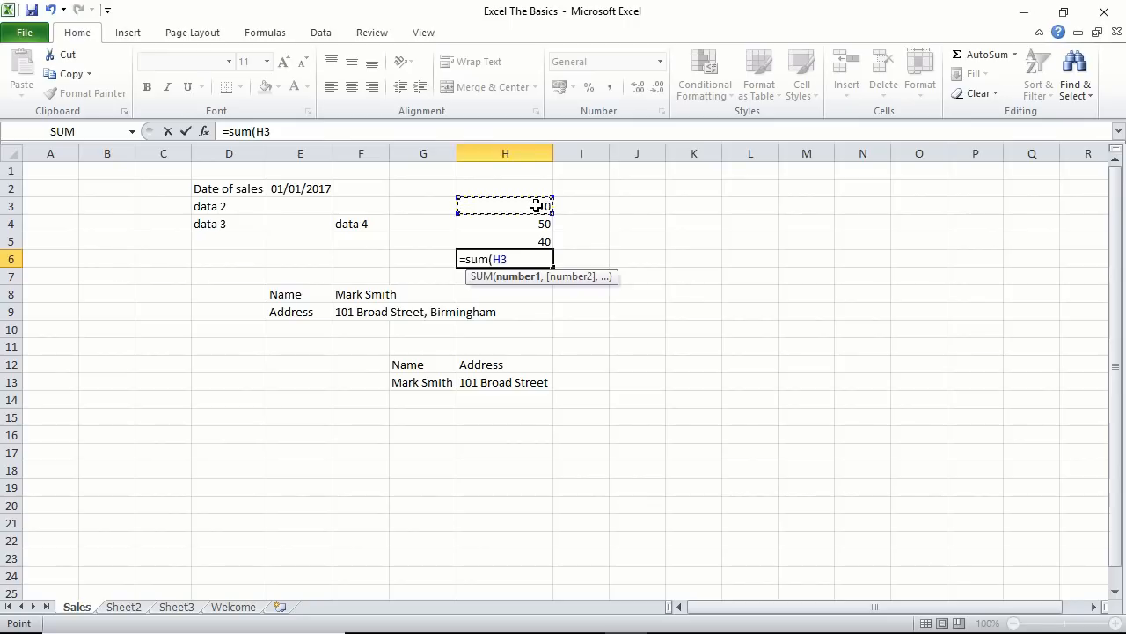
left_click_drag(535, 205, 537, 237)
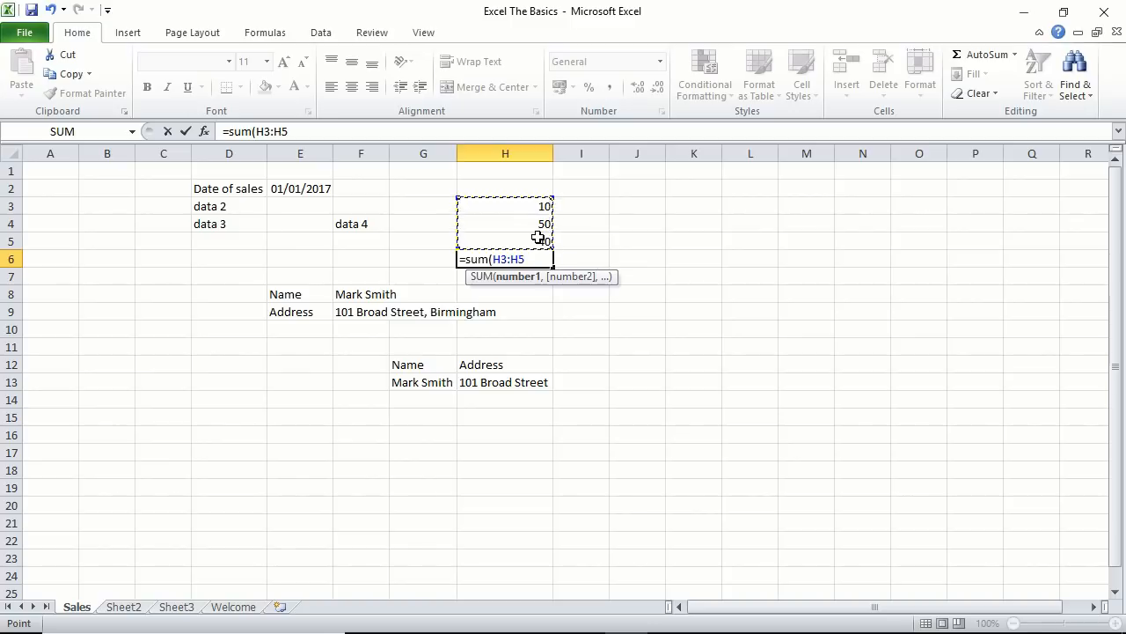
type(")")
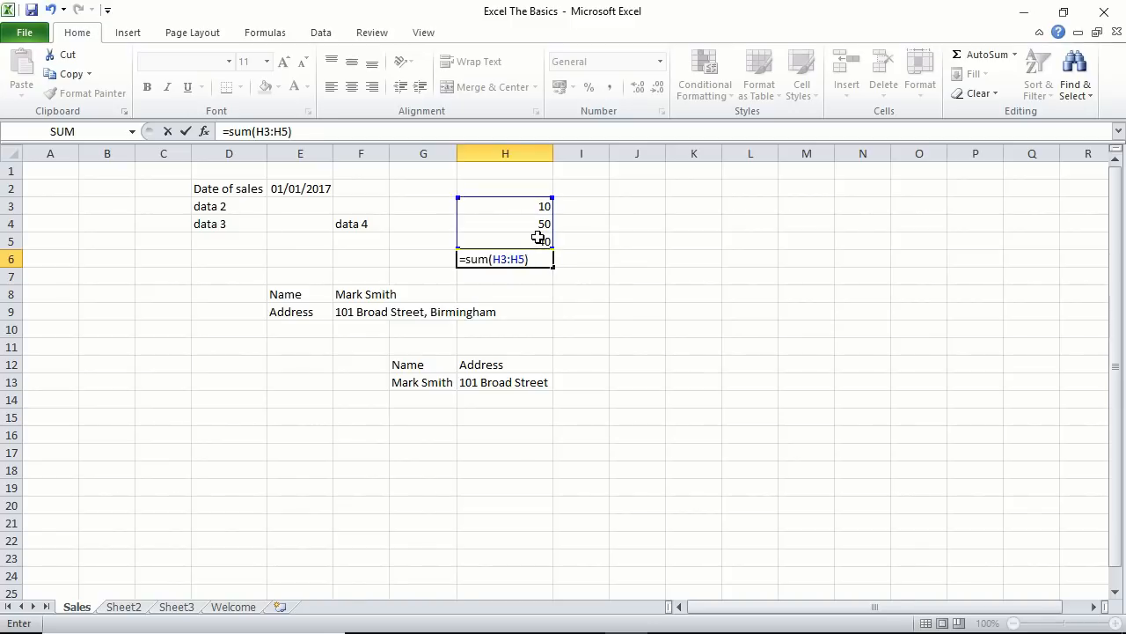
key("Return")
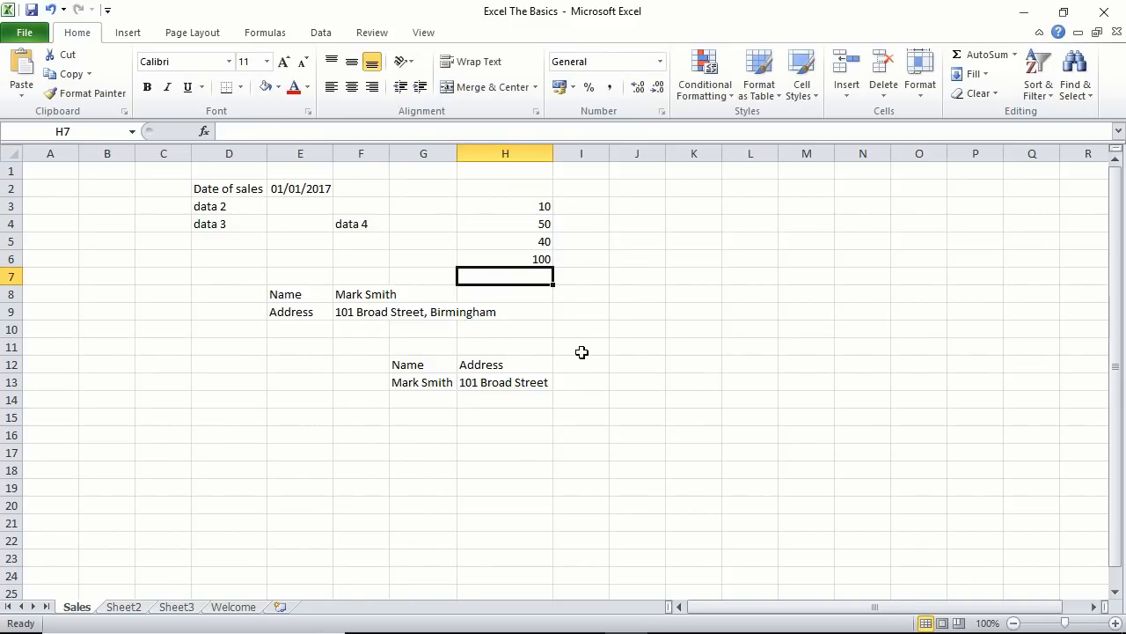
- Re-enter the formula =SUM(H3:H5) in cell H6, writing the range reference out by hand
key("Up")
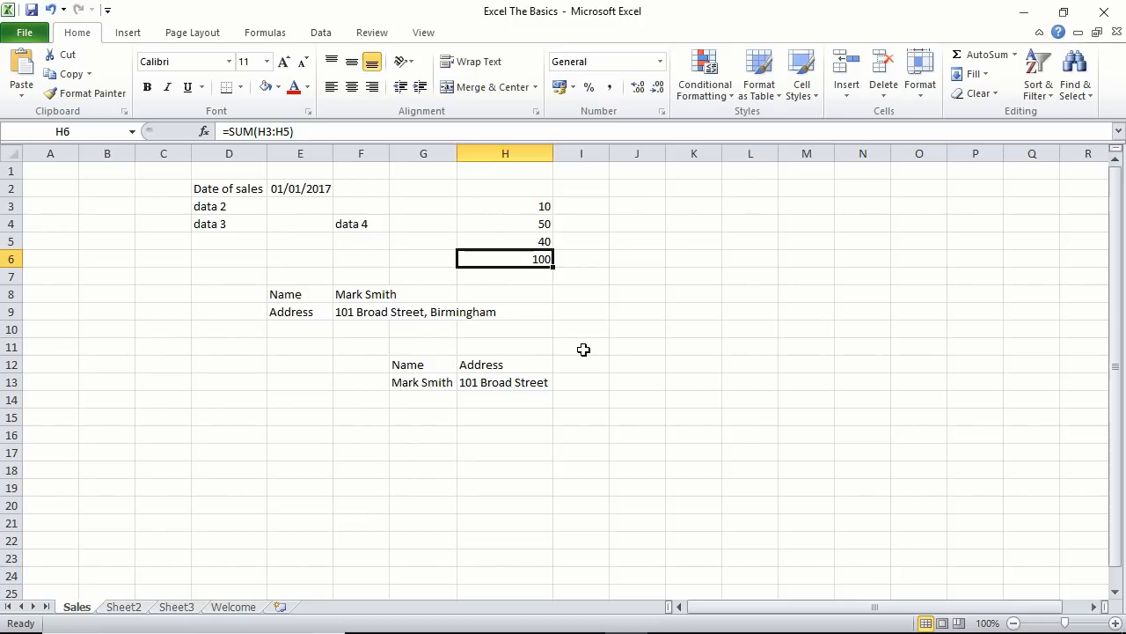
type("=sum")
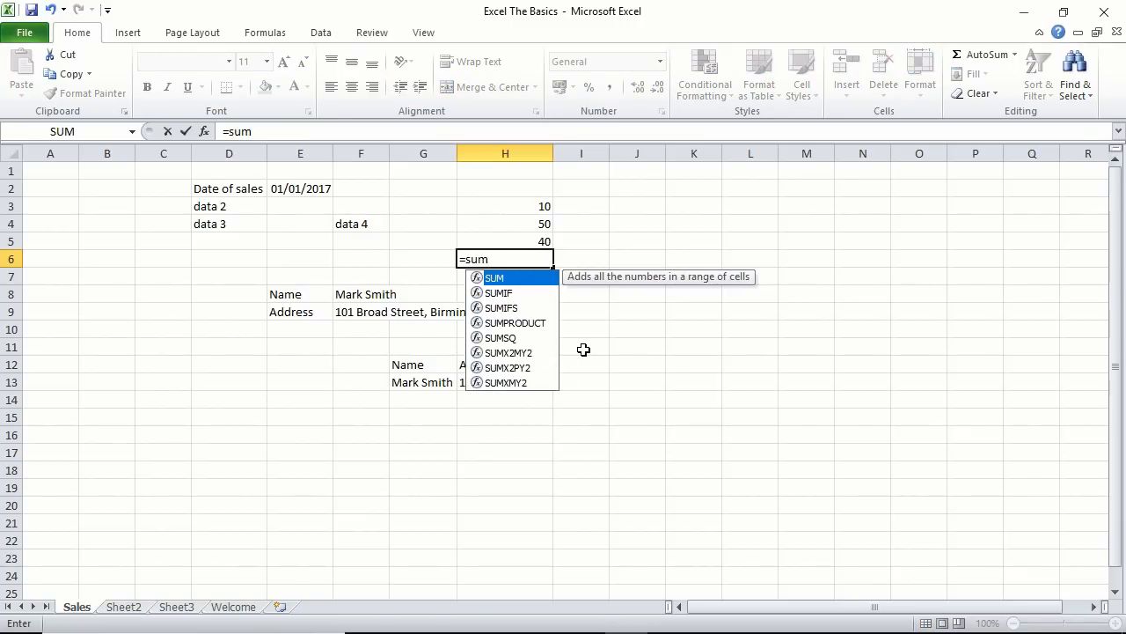
type("(")
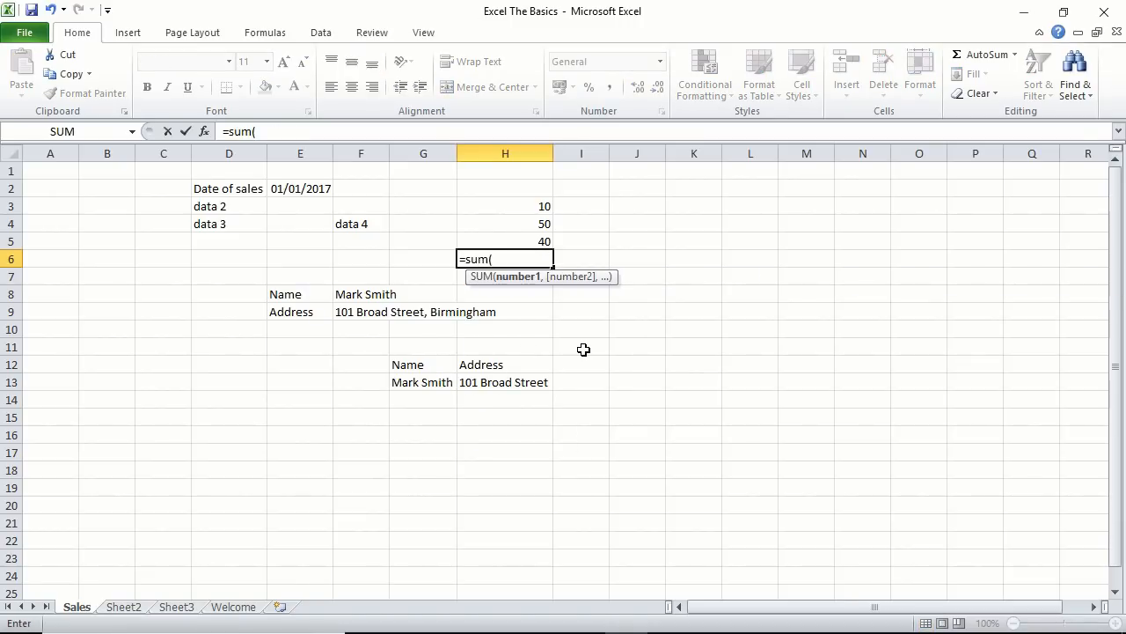
type("h3")
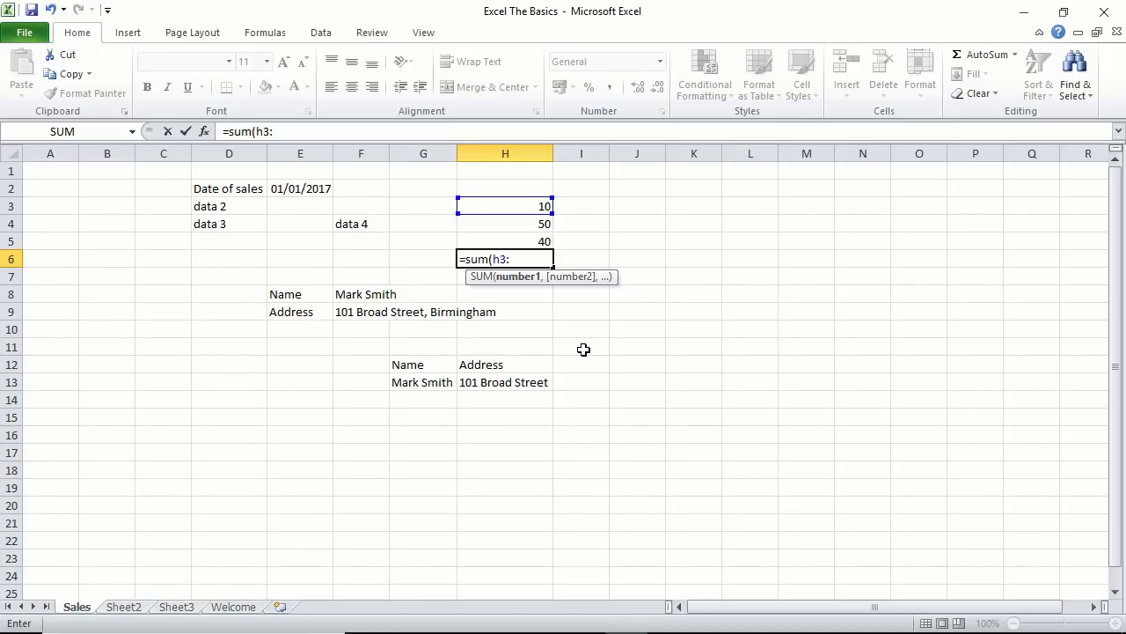
type(":h5")
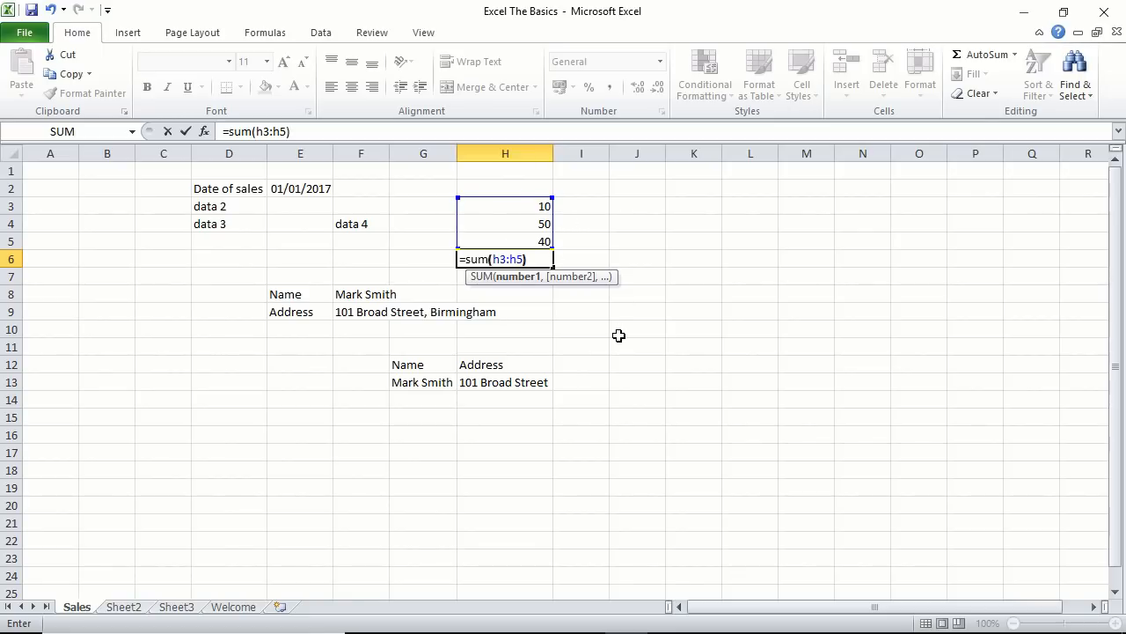
type(")")
key("Return")
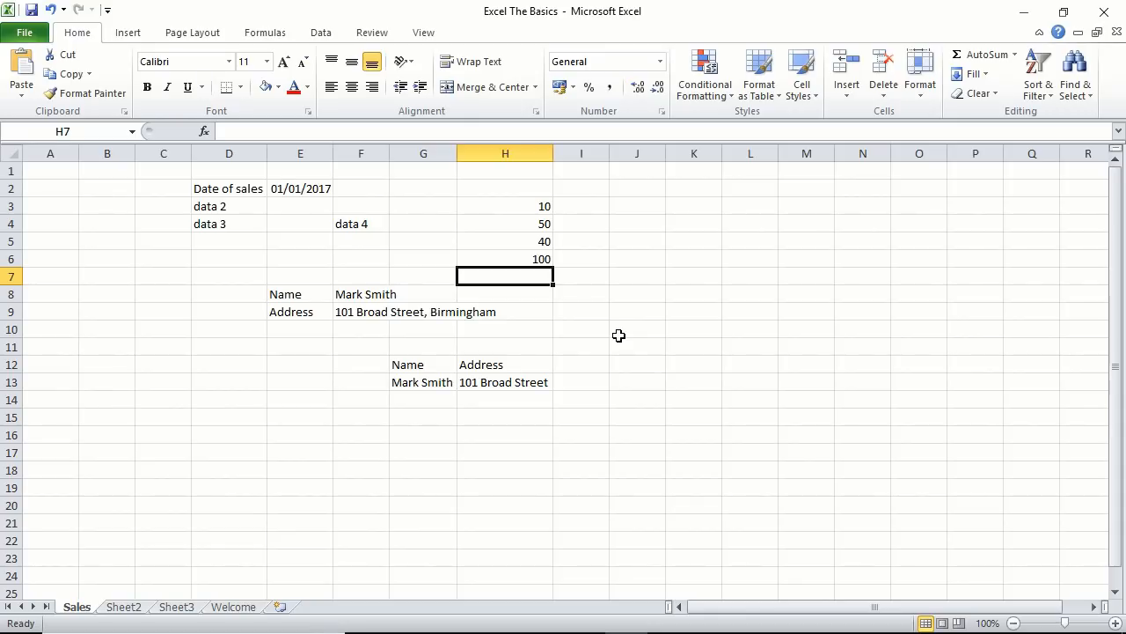
- Replace the SUM formula in cell H6 with =H3+H4+H5, picking each referenced cell on the sheet
key("Up")
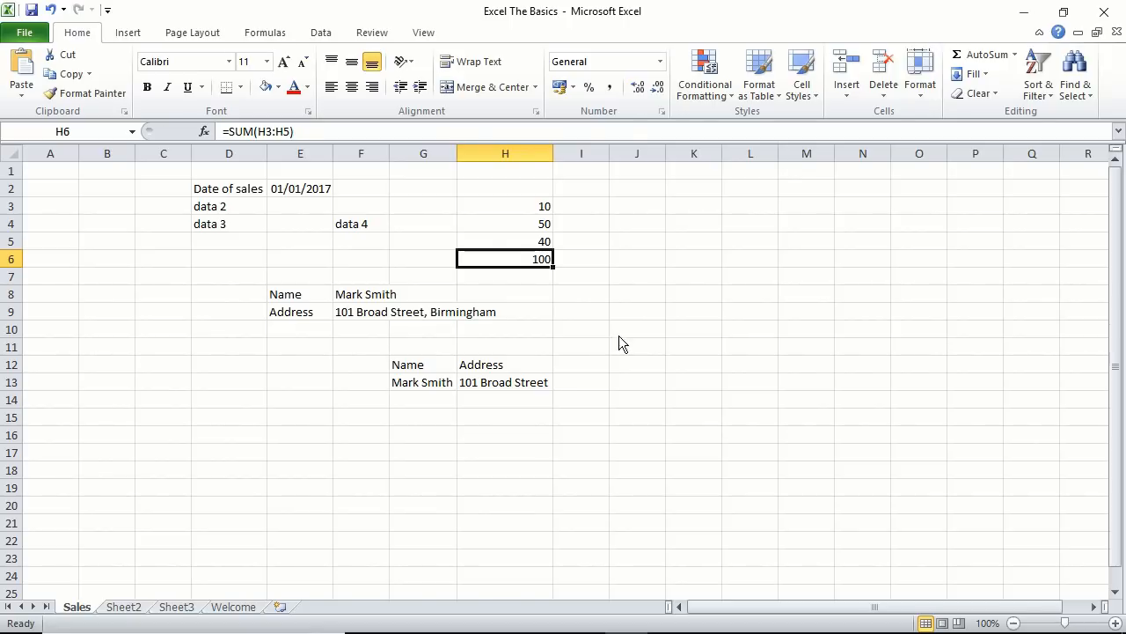
type("=")
left_click(524, 210)
type("+")
left_click(533, 230)
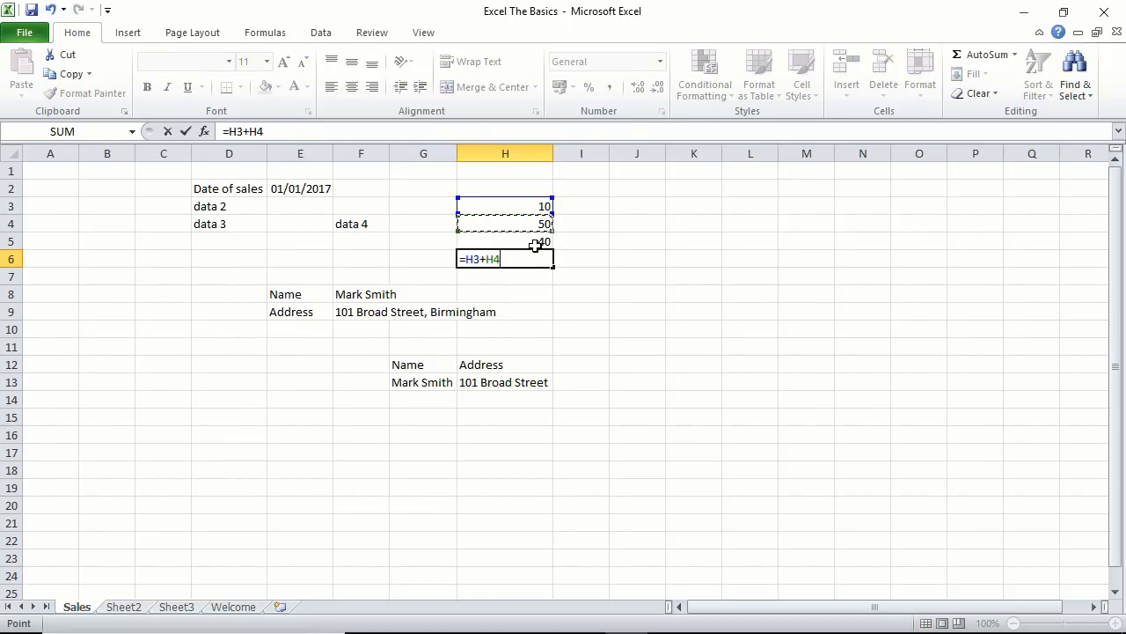
type("+")
left_click(533, 243)
key("Return")
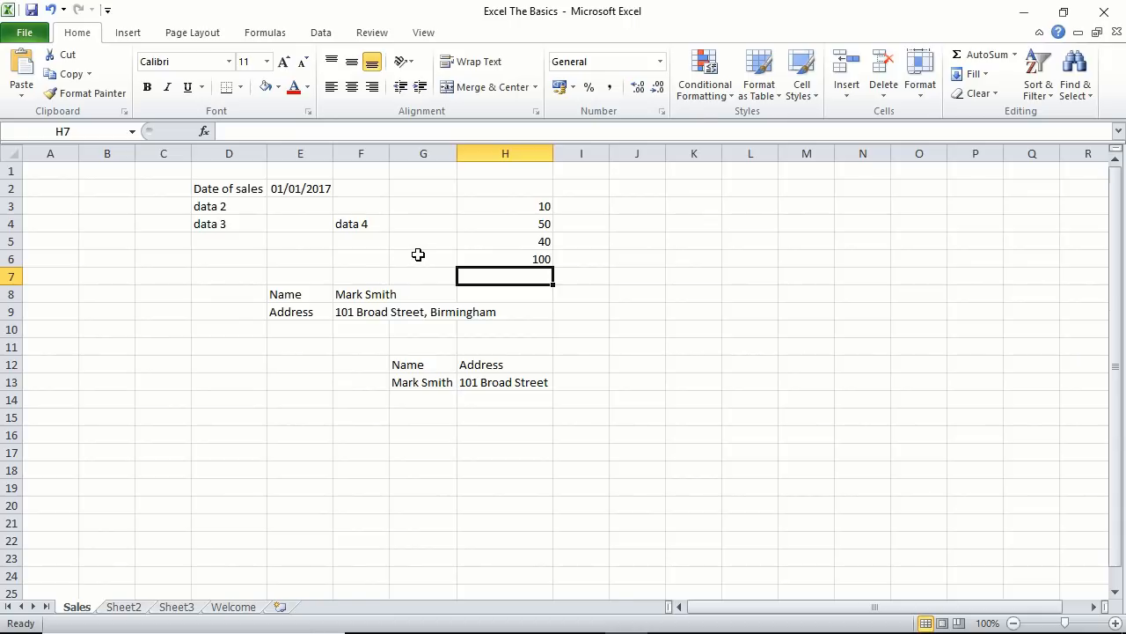
- Delete the cells D2:J15 holding all the practice data, shifting the remaining cells left
left_click(224, 190)
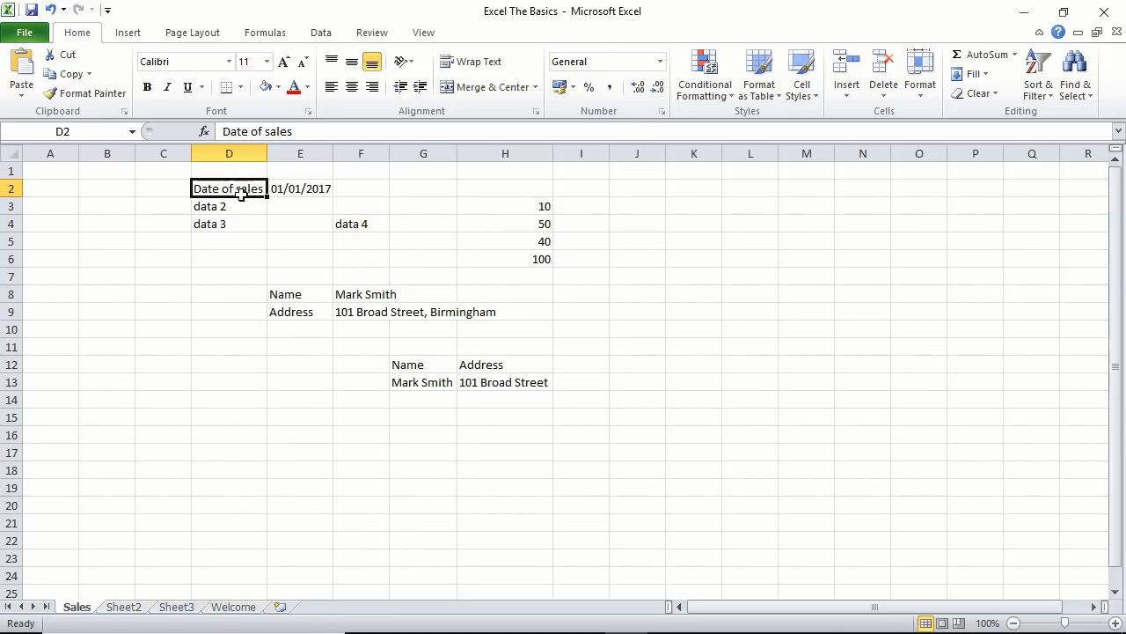
left_click_drag(235, 192, 622, 423)
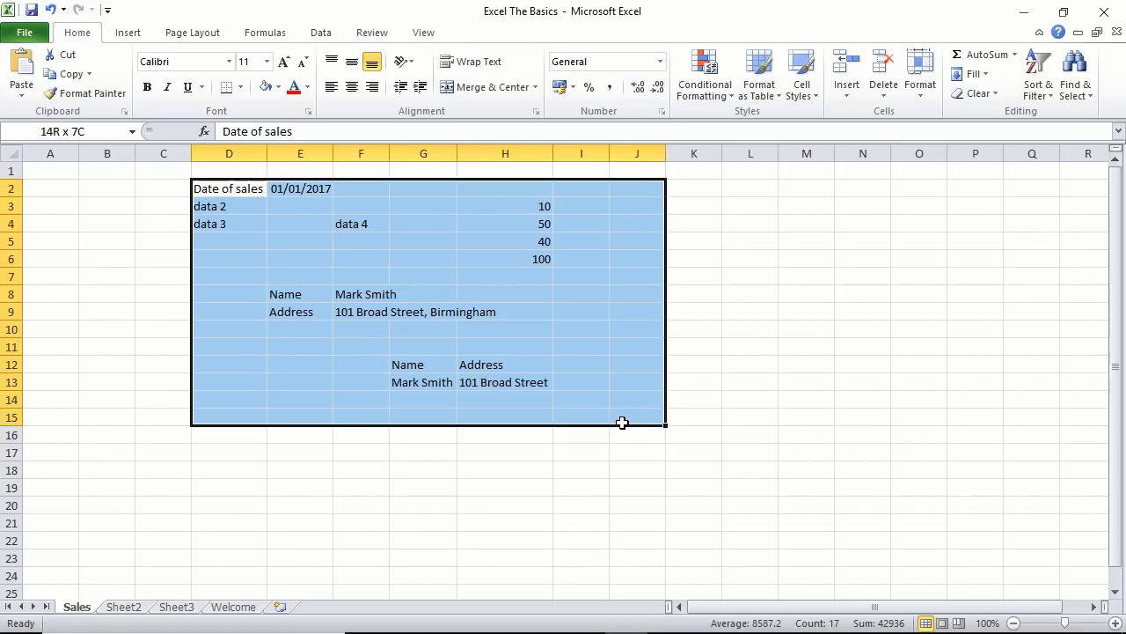
right_click(492, 277)
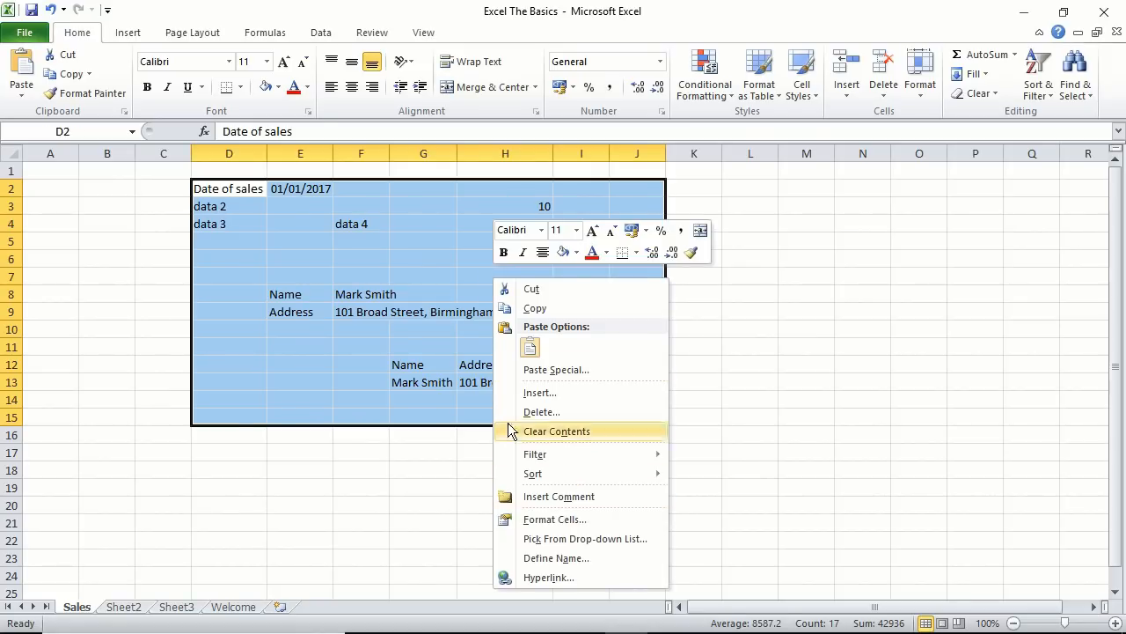
left_click(537, 412)
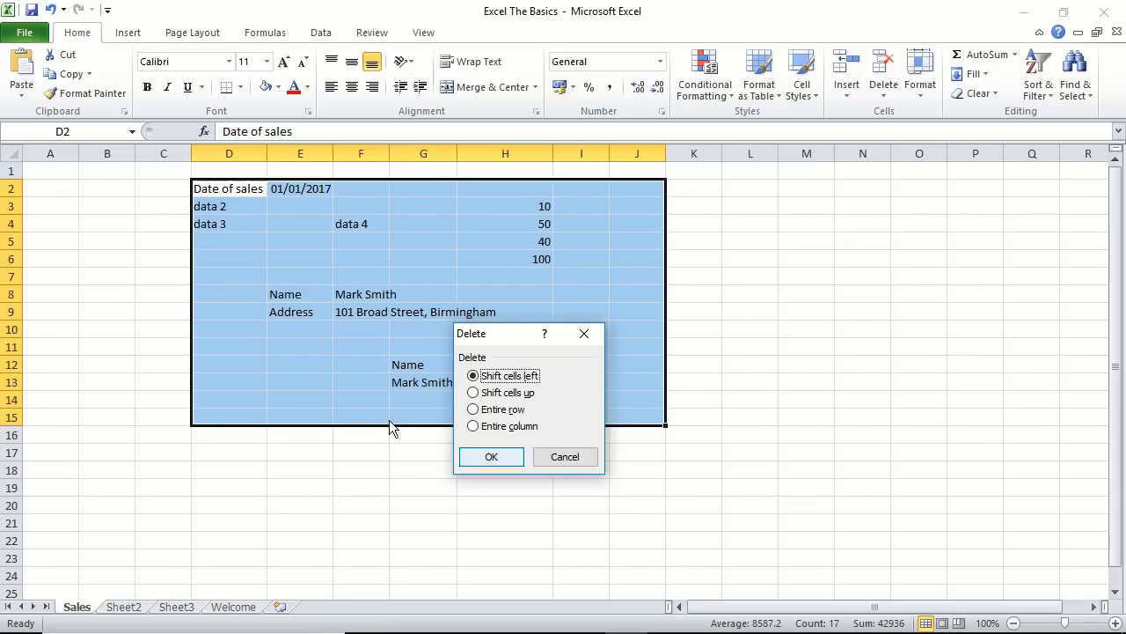
left_click(491, 456)
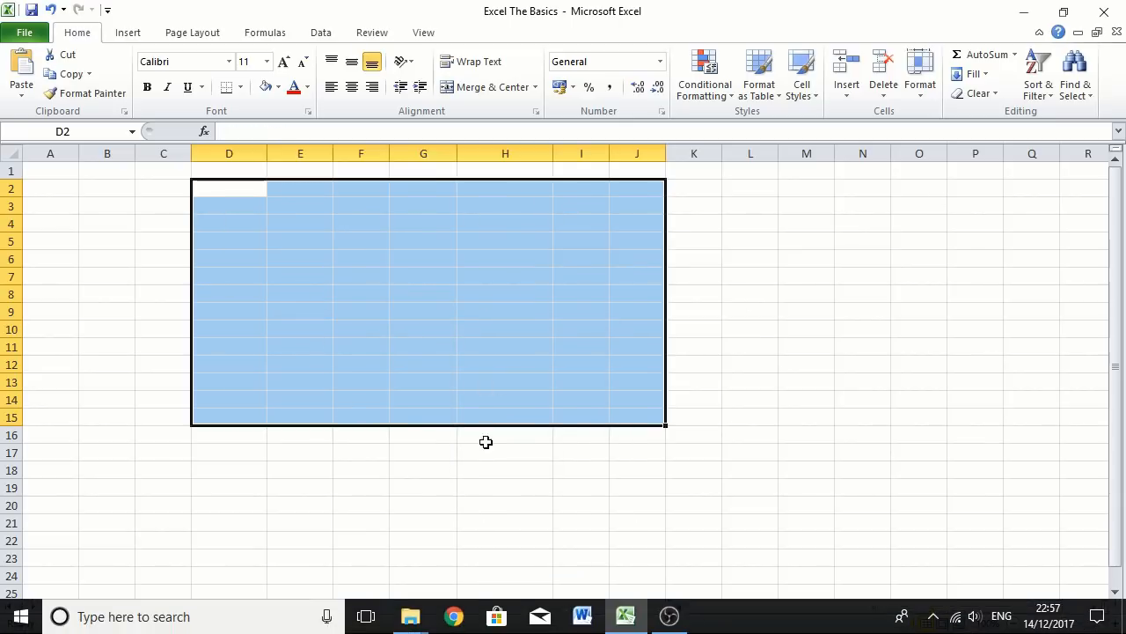
left_click(359, 245)
- Enter the title Sales in cell B2 of the emptied sheet
left_click(118, 188)
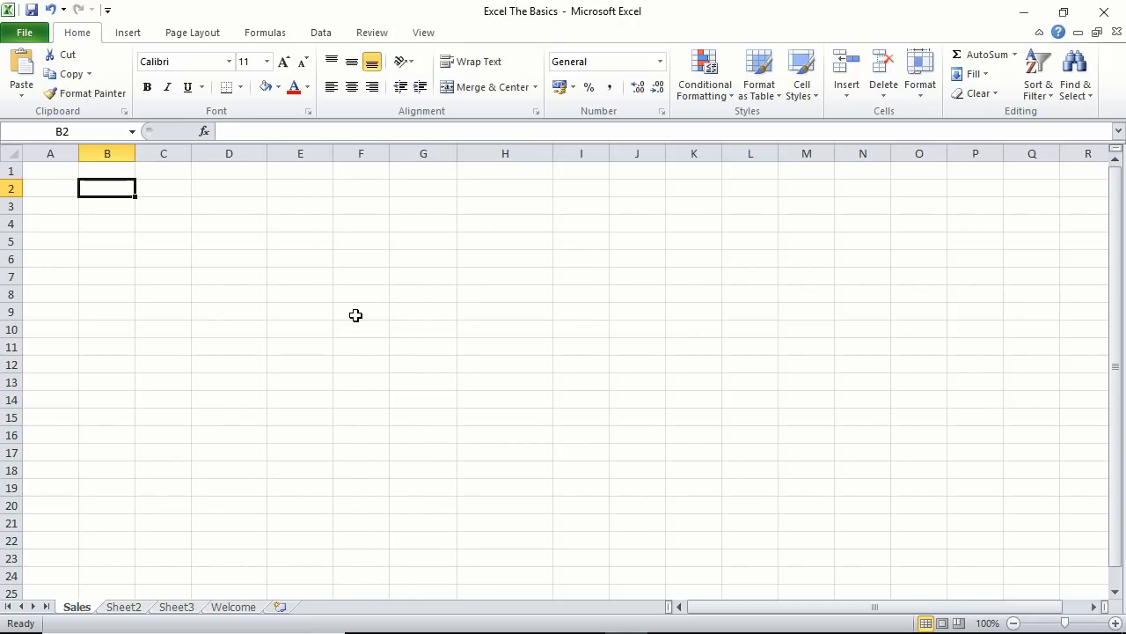
type("Sales")
key("Return")
key("Return")
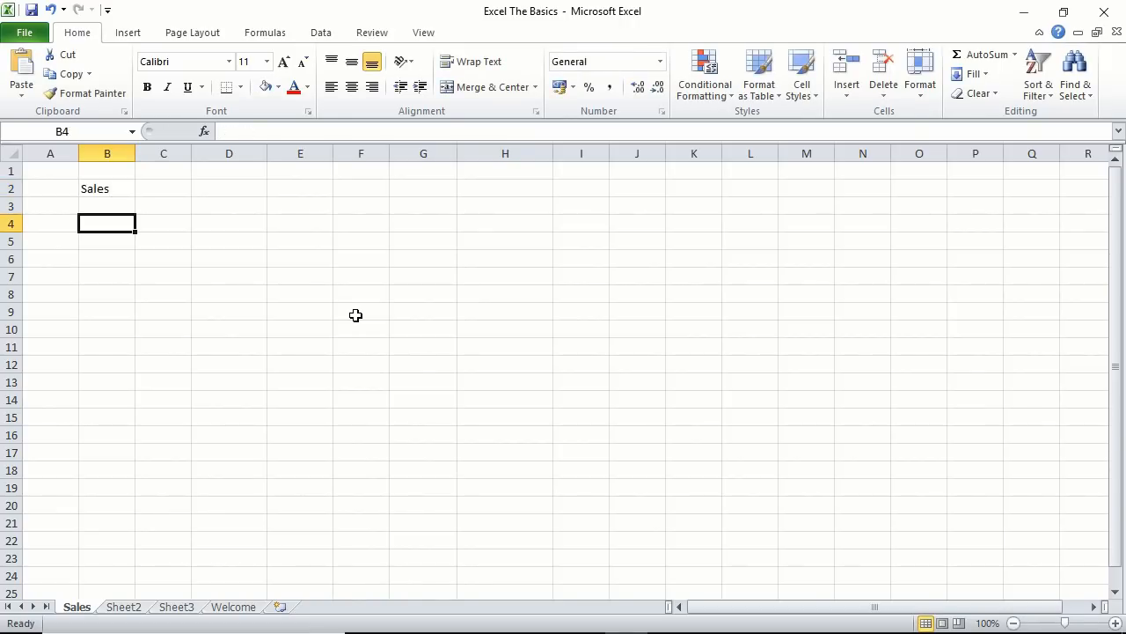
- Enter the headings Name, Monday, Tuesday, Wednesday, Thursday and Friday across cells B4 to G4
type("Name")
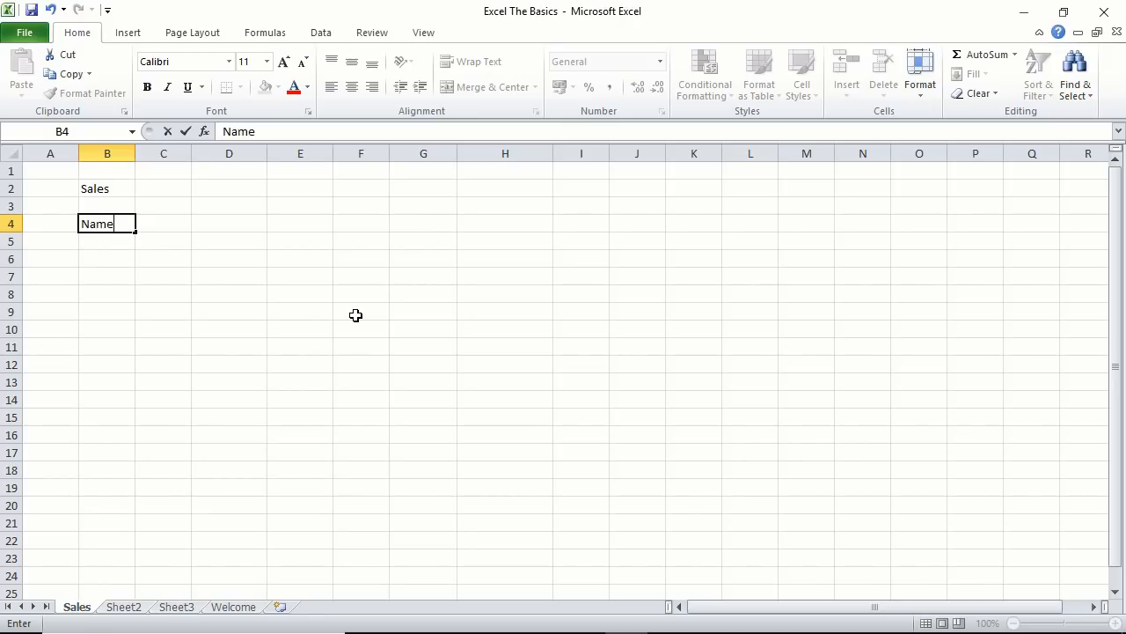
key("Tab")
type("Monday")
key("Tab")
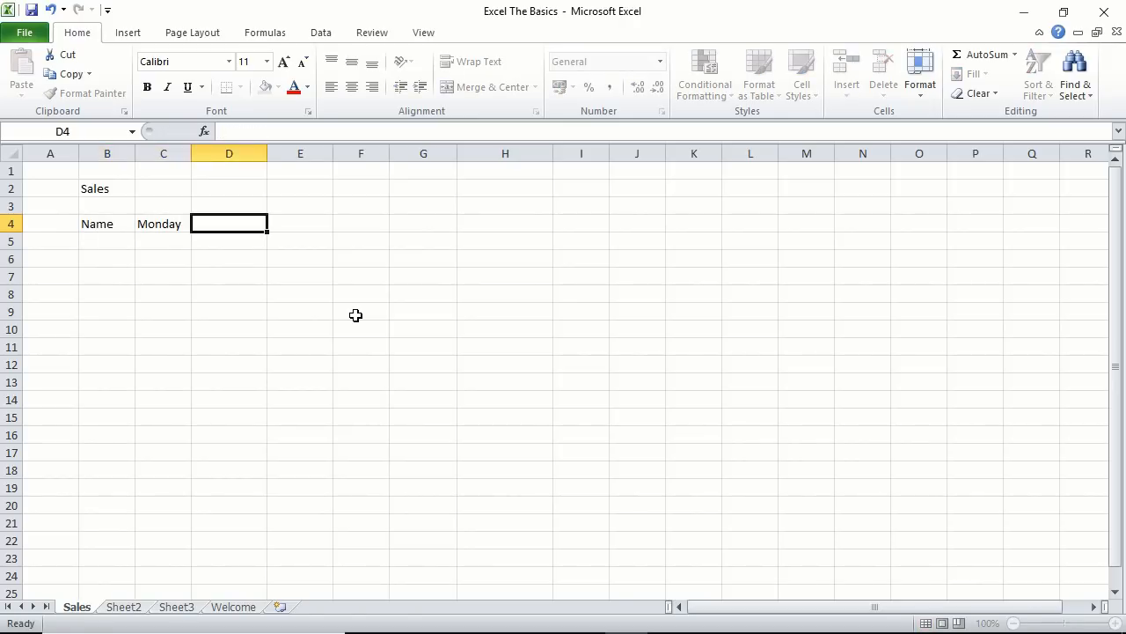
type("Tuesday")
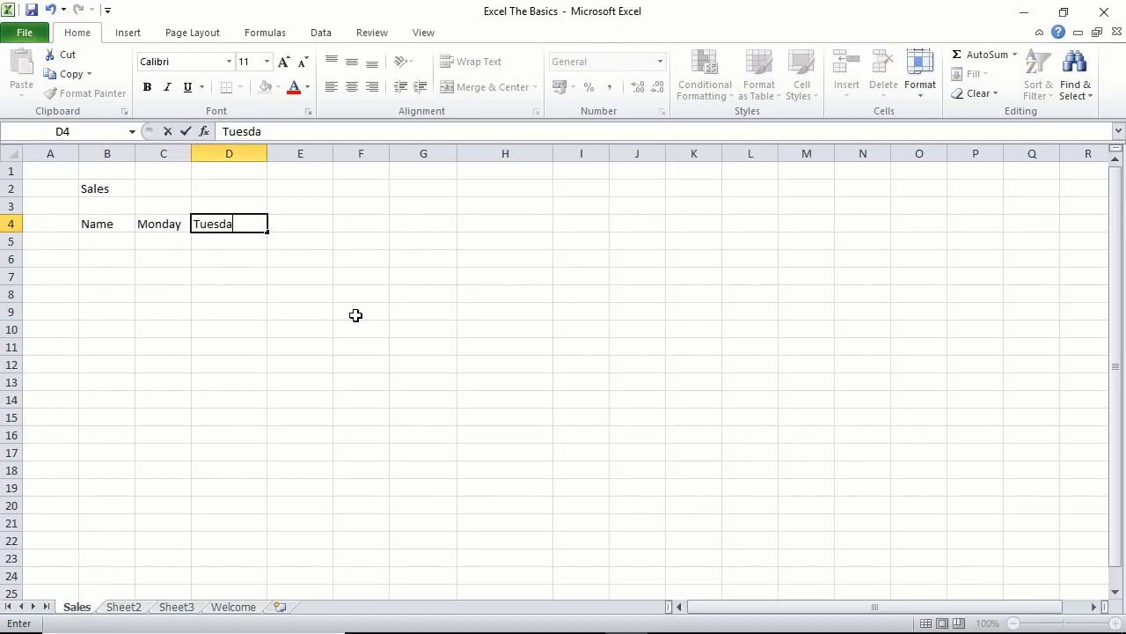
key("Tab")
type("Wedne")
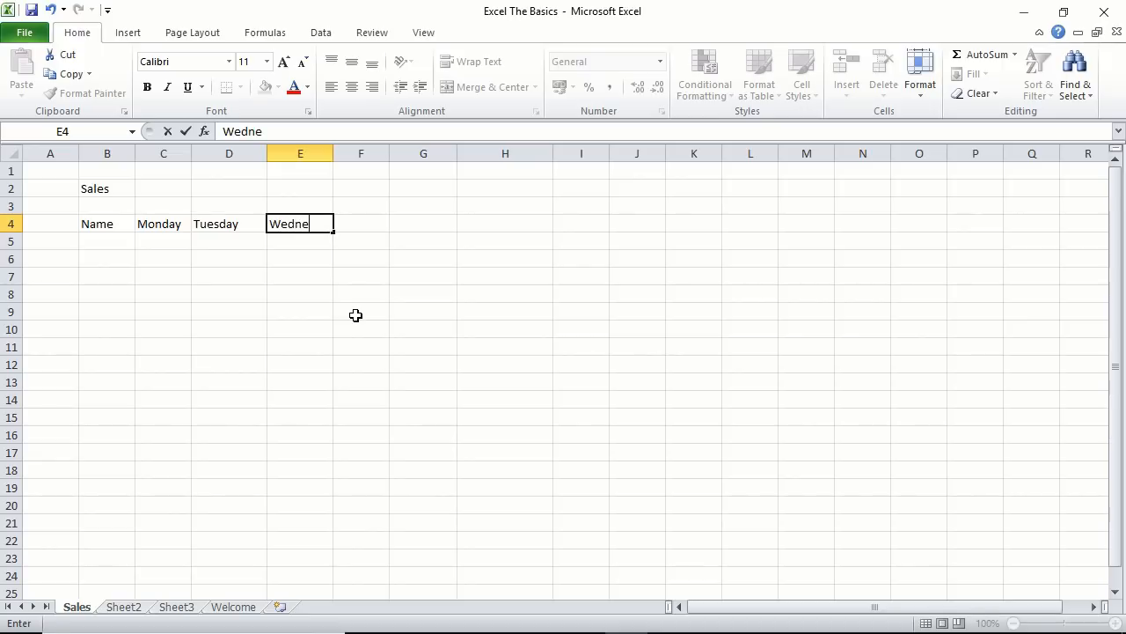
type("sday")
key("Tab")
type("Th")
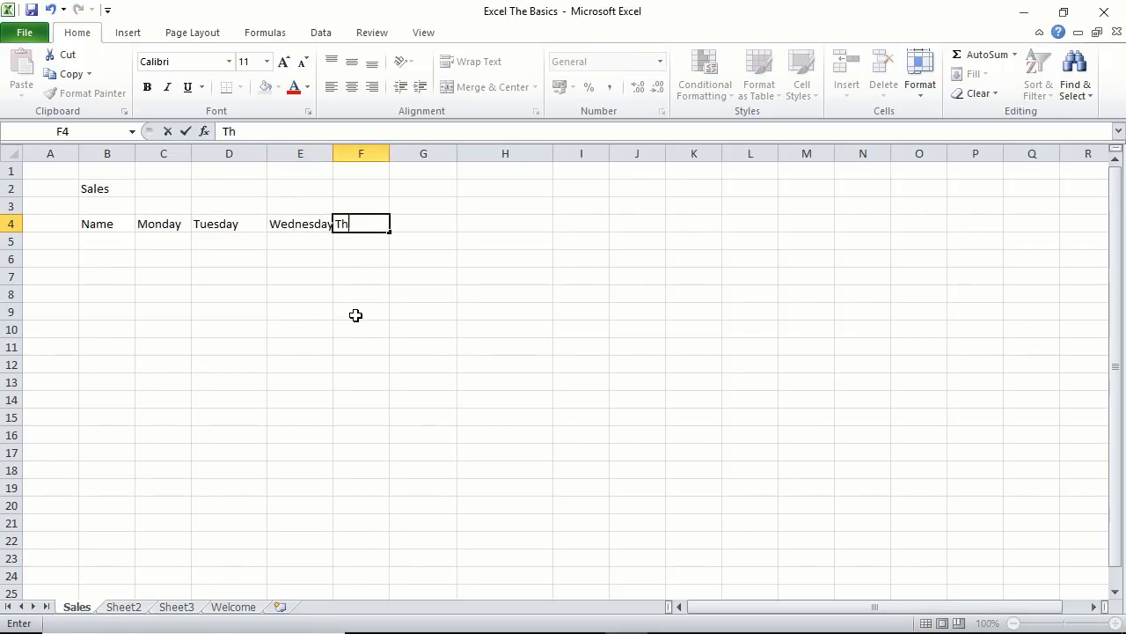
type("ursday")
key("Tab")
type("Friday")
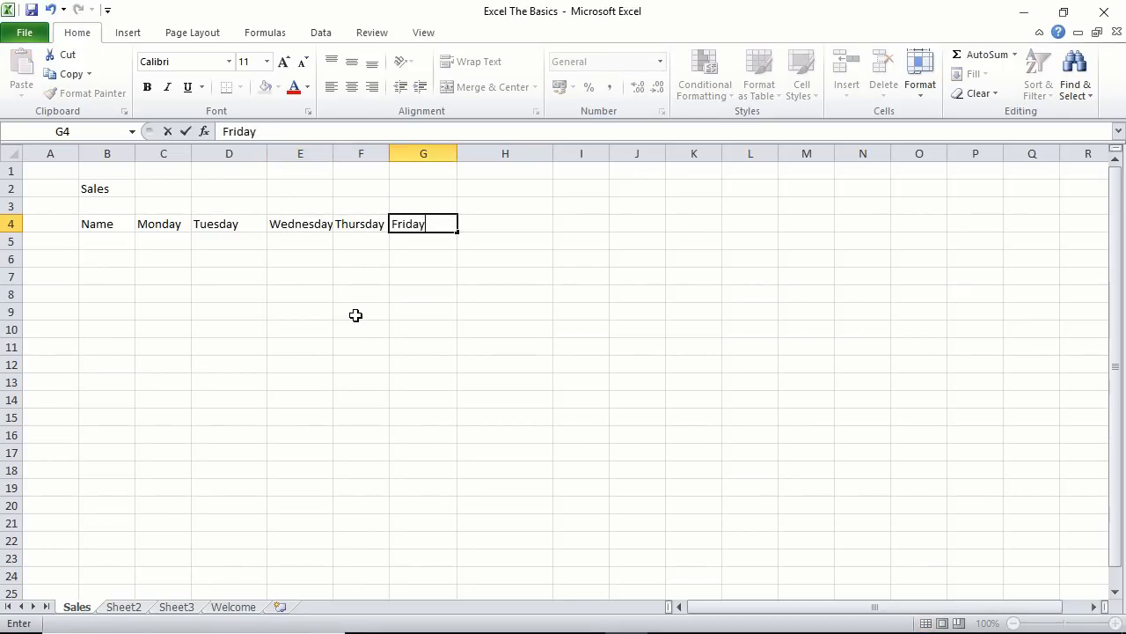
key("Return")
- Fill cells B5 to B10 below the Name heading with the first names of six salespeople
key("Left")
key("Left")
key("Left")
key("Left")
key("Left")
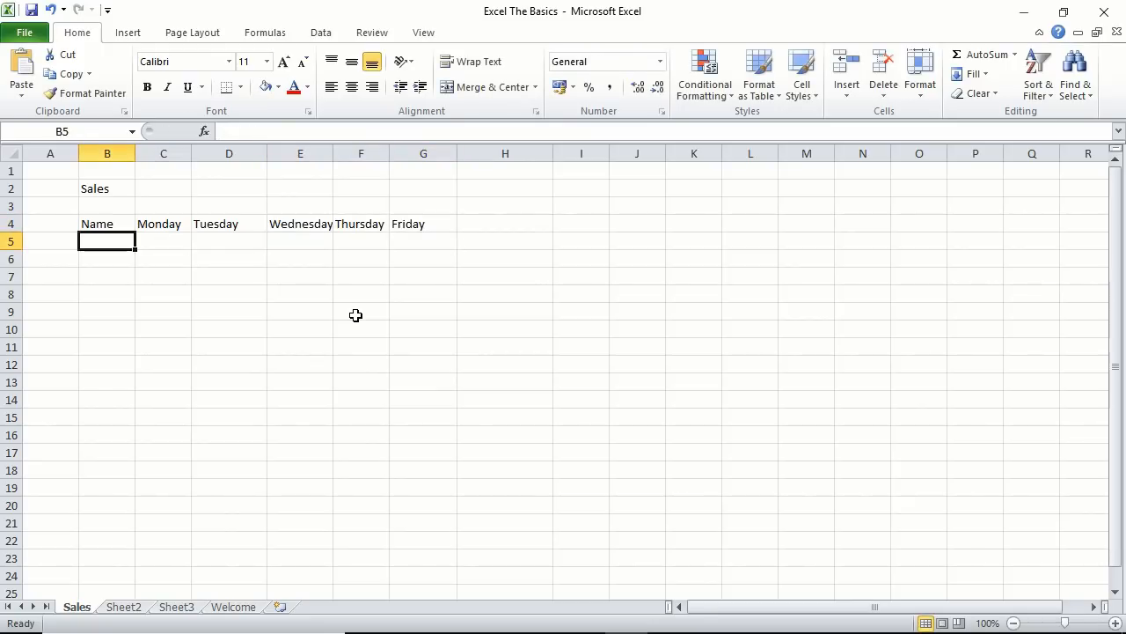
type("Mark")
key("Return")
type("Jenny")
key("Return")
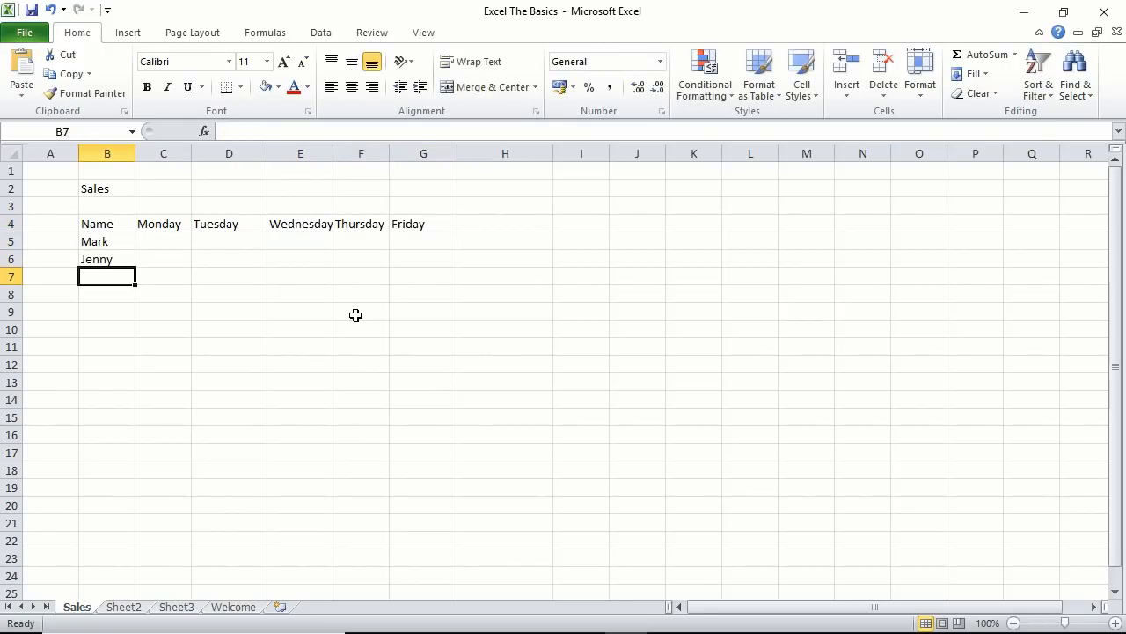
type("Paul")
key("Return")
type("Karen")
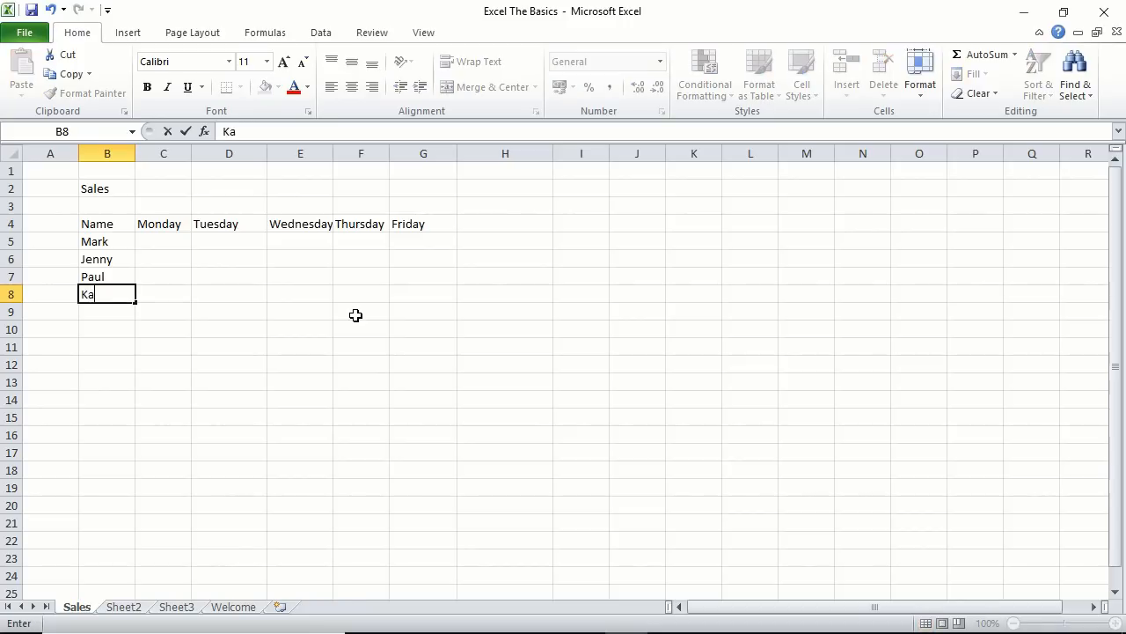
key("Return")
type("Sarah")
key("Return")
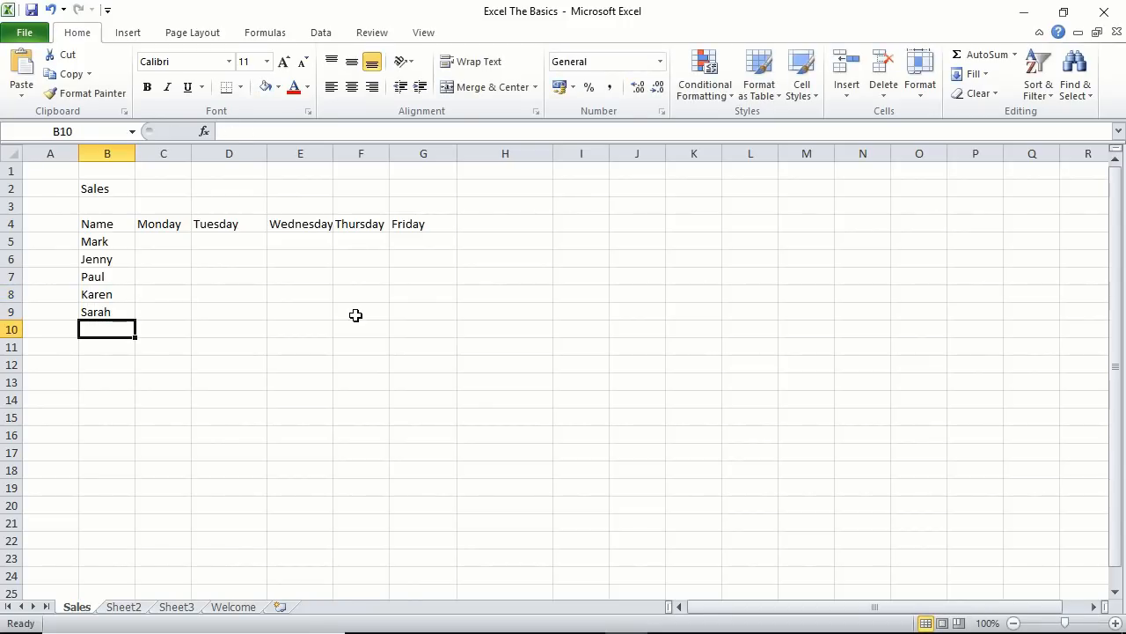
type("David")
key("Return")
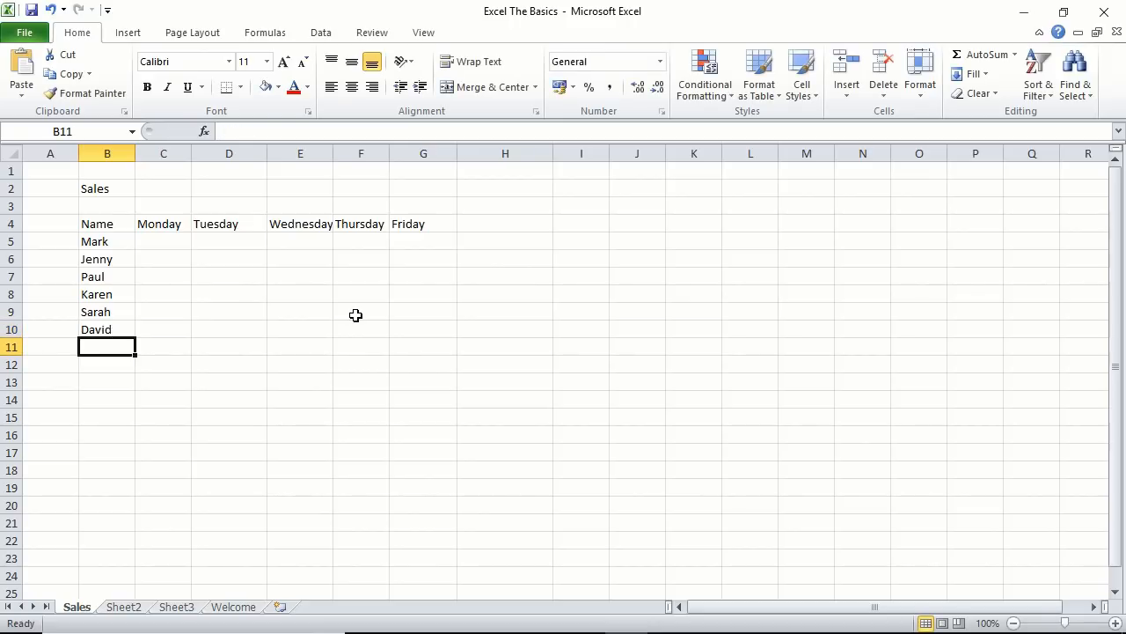
- Enter the Monday sales figures 12, 55, 14, 39, 49 and 22 down cells C5 to C10
key("Right")
key("Up")
key("Up")
key("Up")
key("Up")
key("Up")
key("Up")
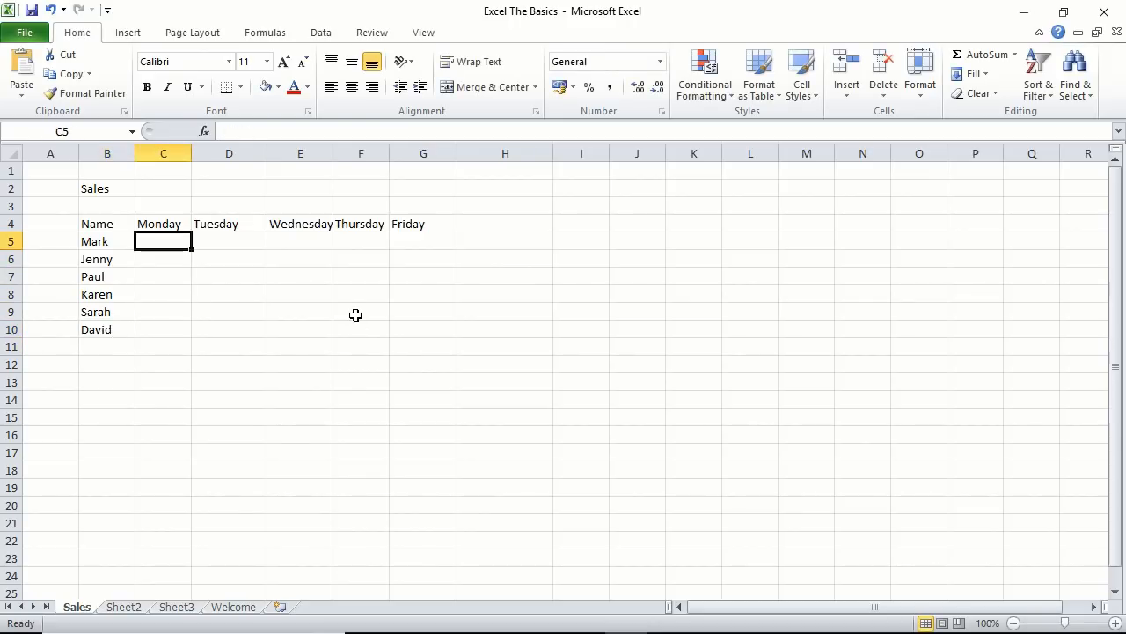
type("12")
key("Return")
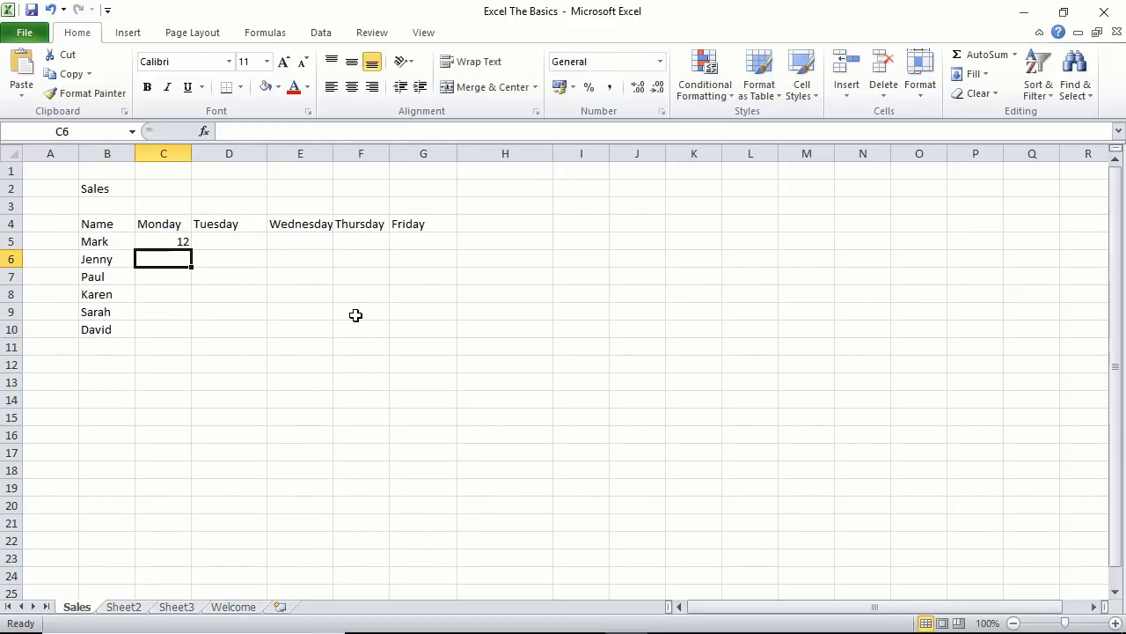
type("55")
key("Return")
type("14")
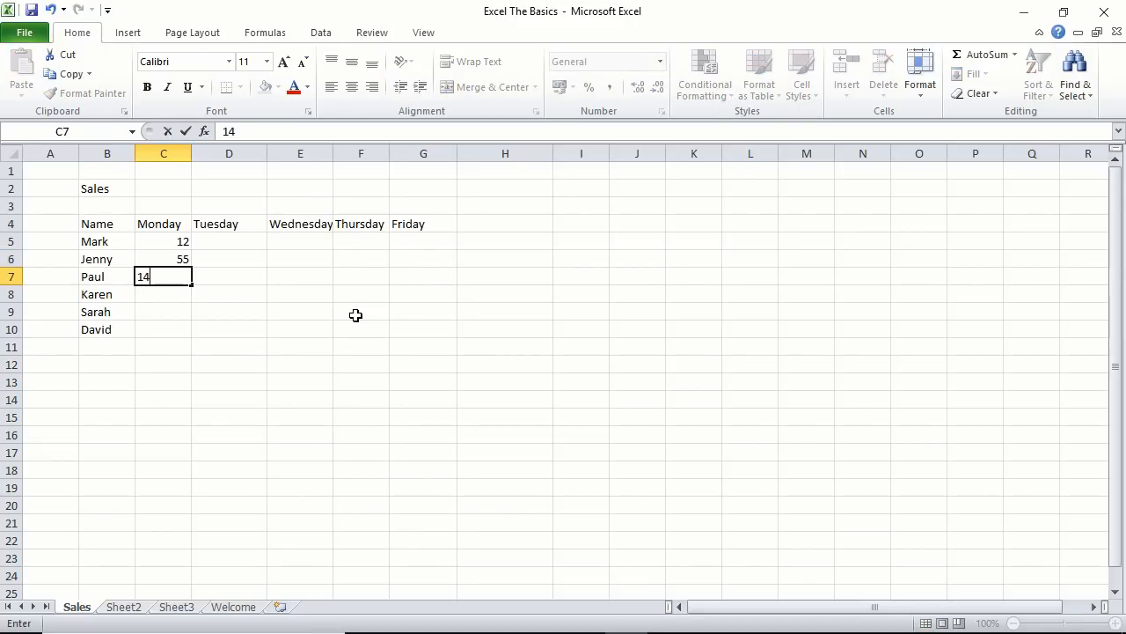
key("Return")
type("39")
key("Return")
type("4")
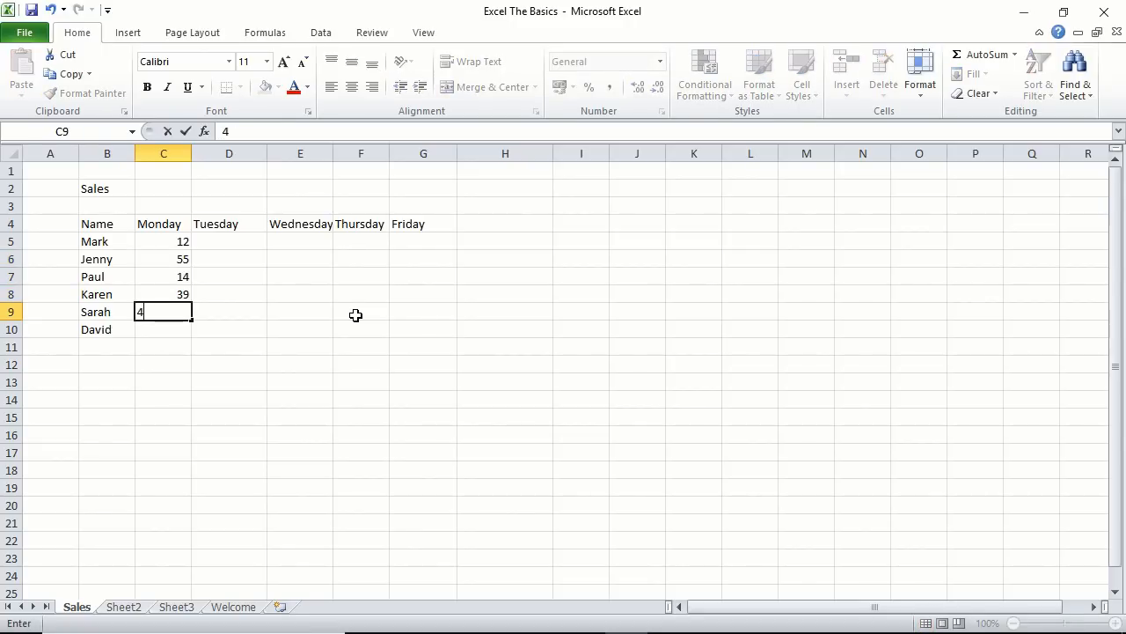
type("9")
key("Return")
type("22")
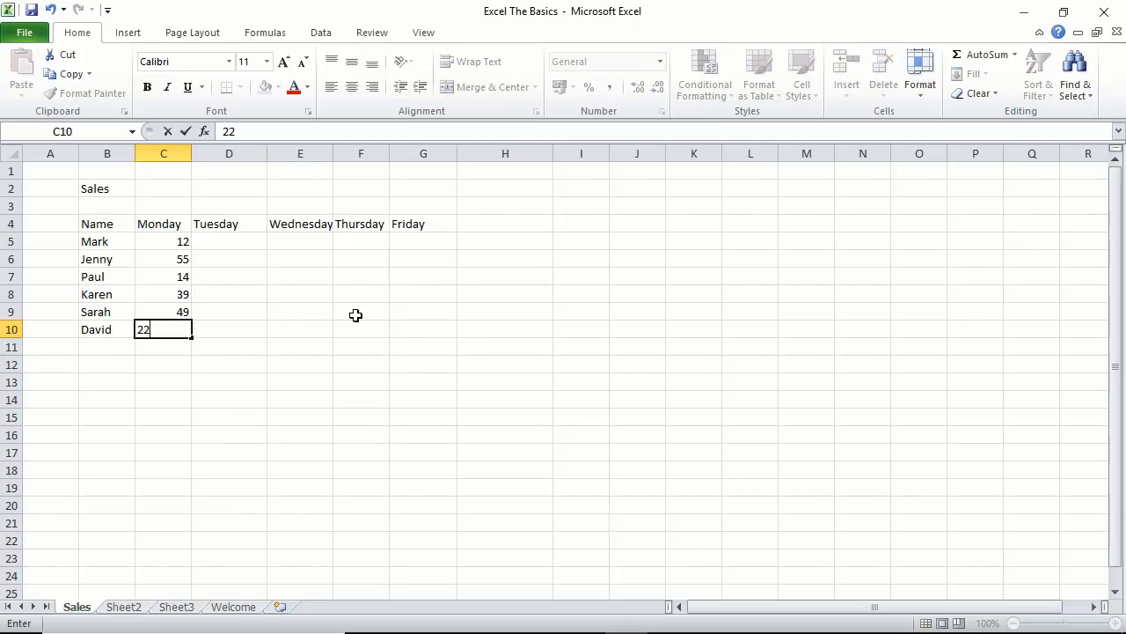
key("Right")
- Enter the Tuesday sales figures 31, 36, 15, 69, 15 and 46 down cells D5 to D10
key("Up")
key("Up")
key("Up")
key("Up")
key("Up")
type("12")
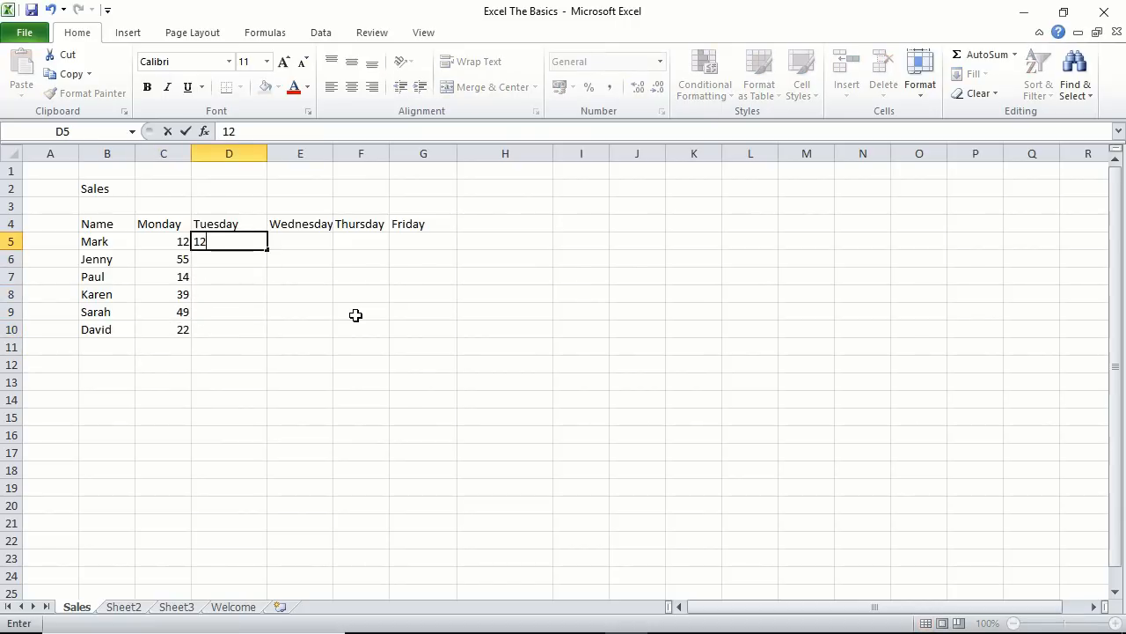
type("3")
key("BackSpace")
type("31")
key("Return")
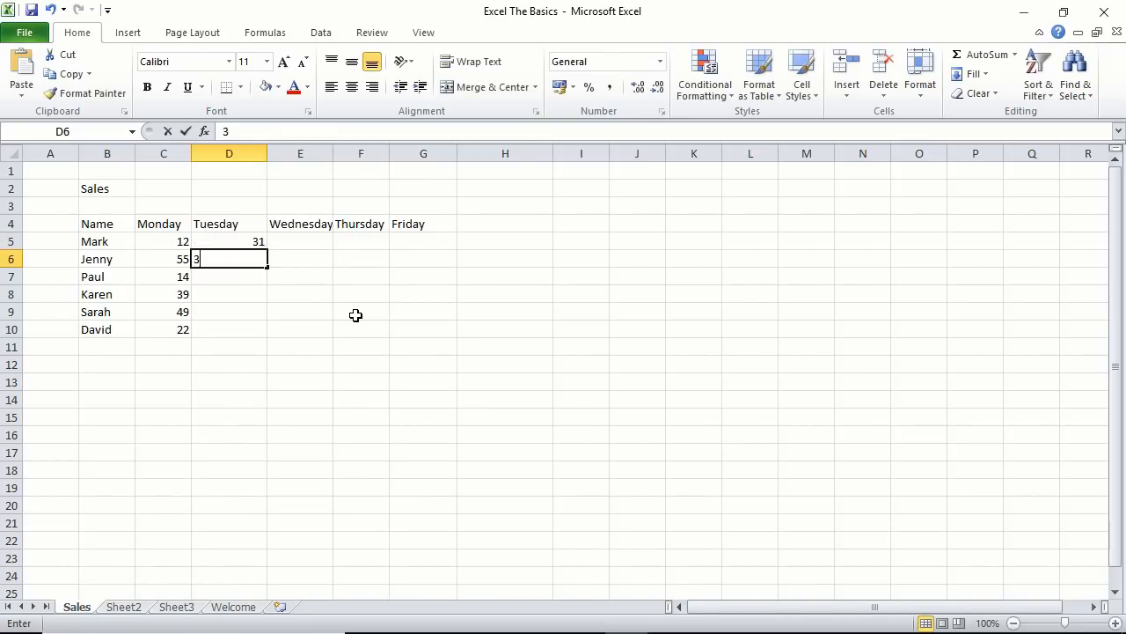
type("36")
key("Return")
type("15")
key("Return")
type("6")
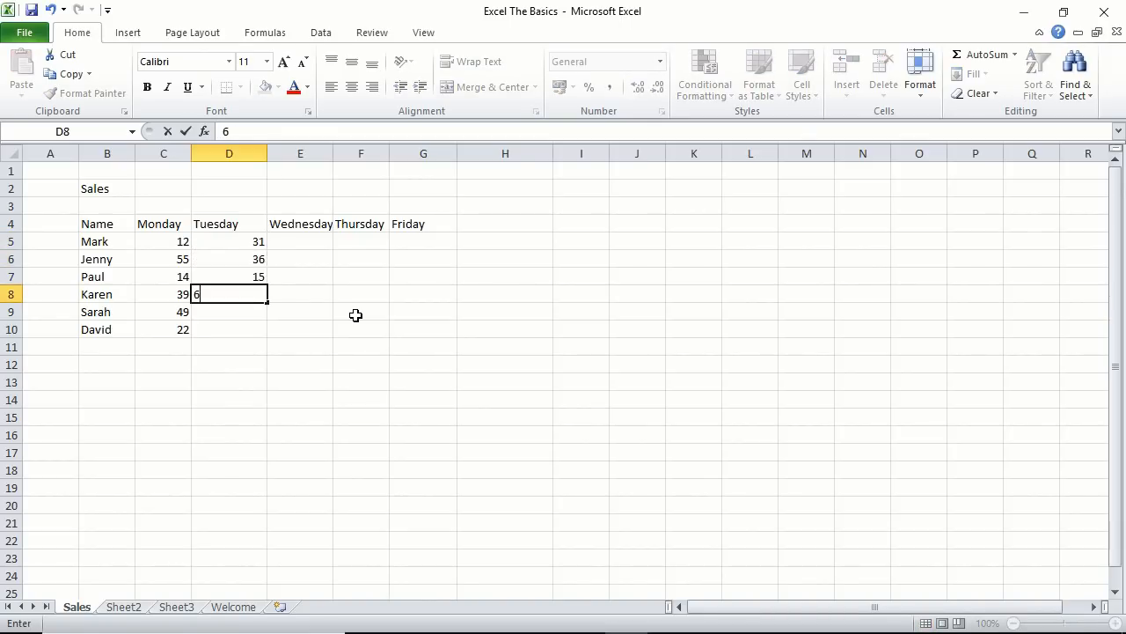
type("9")
key("Return")
type("15")
key("Tab")
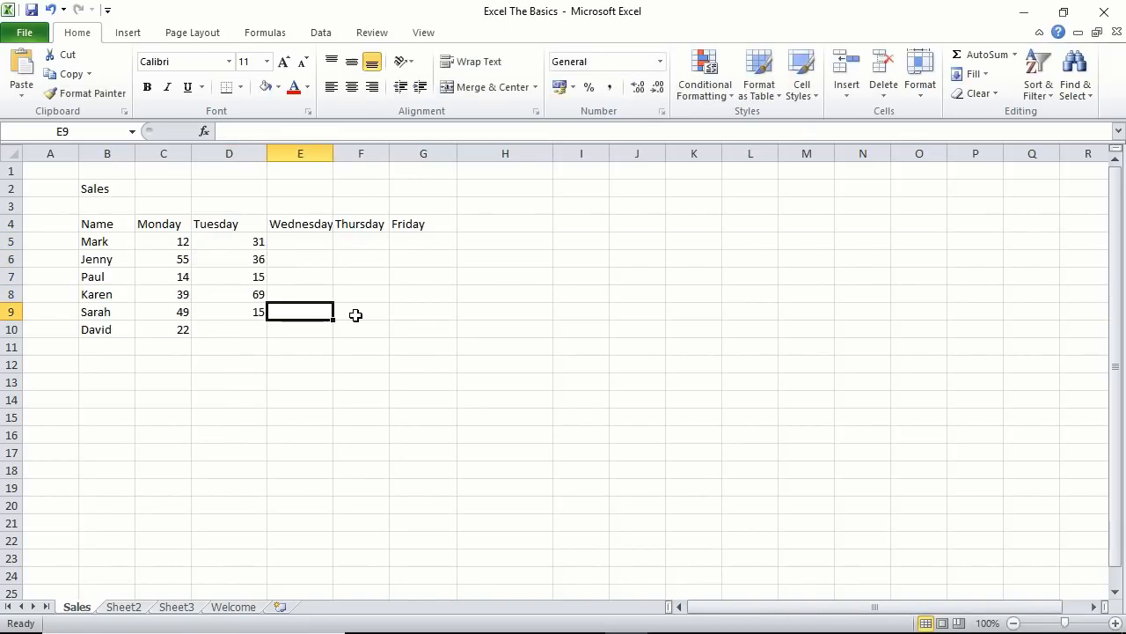
key("Return")
type("46")
key("Up")
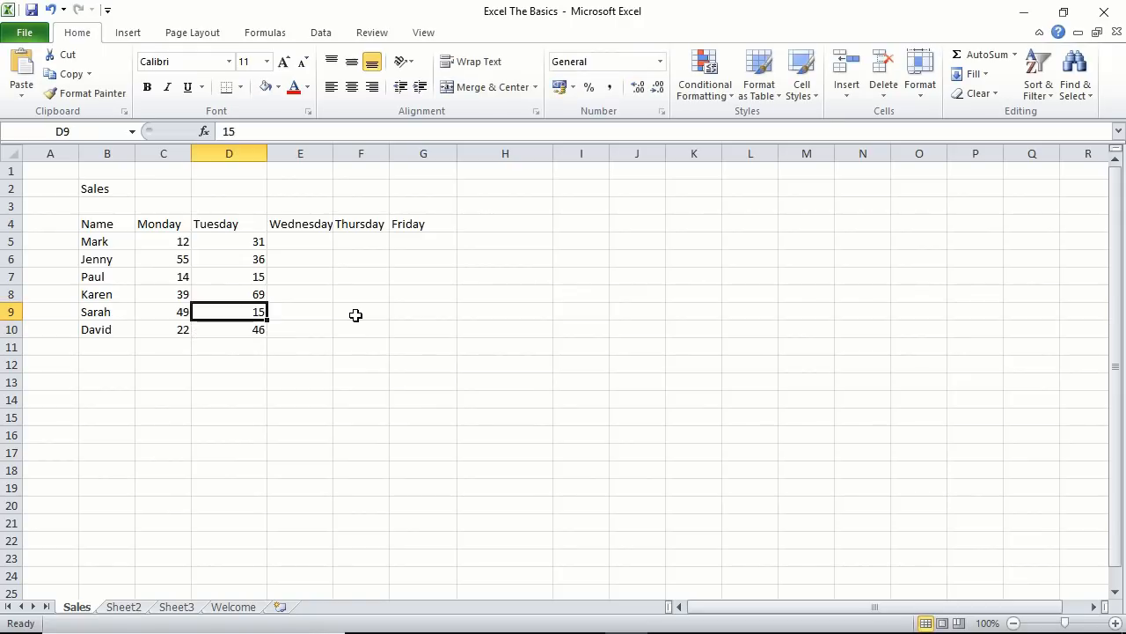
- Enter the Wednesday sales figures 33, 69, 15, 84, 36 and 36 down cells E5 to E10
key("Right")
key("Right")
key("Up")
key("Left")
key("Up")
key("Up")
key("Up")
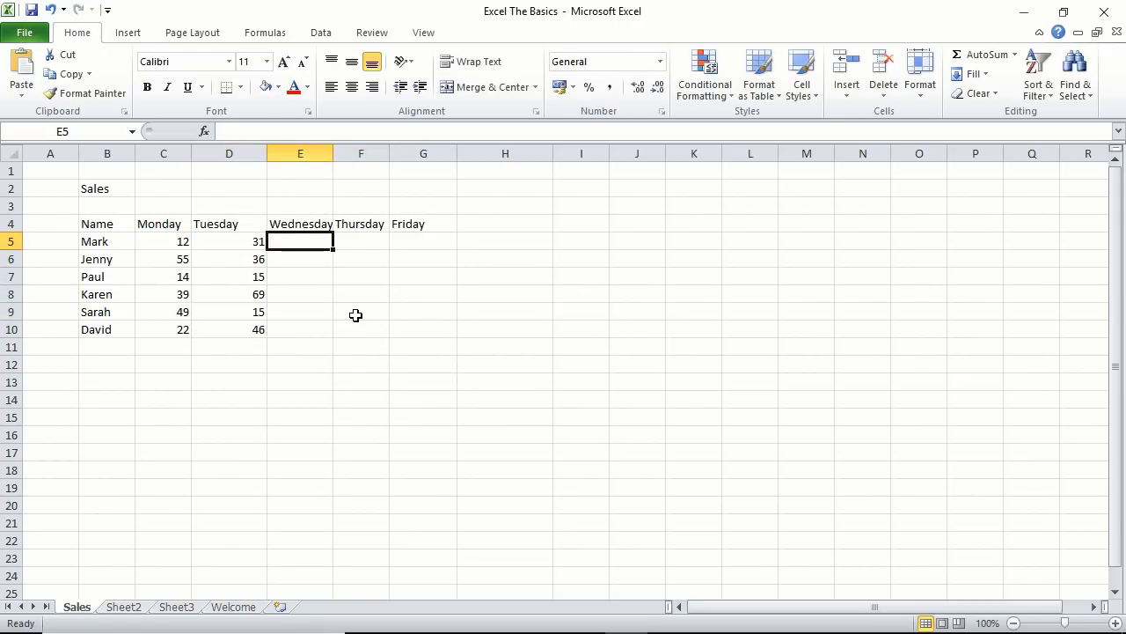
type("33")
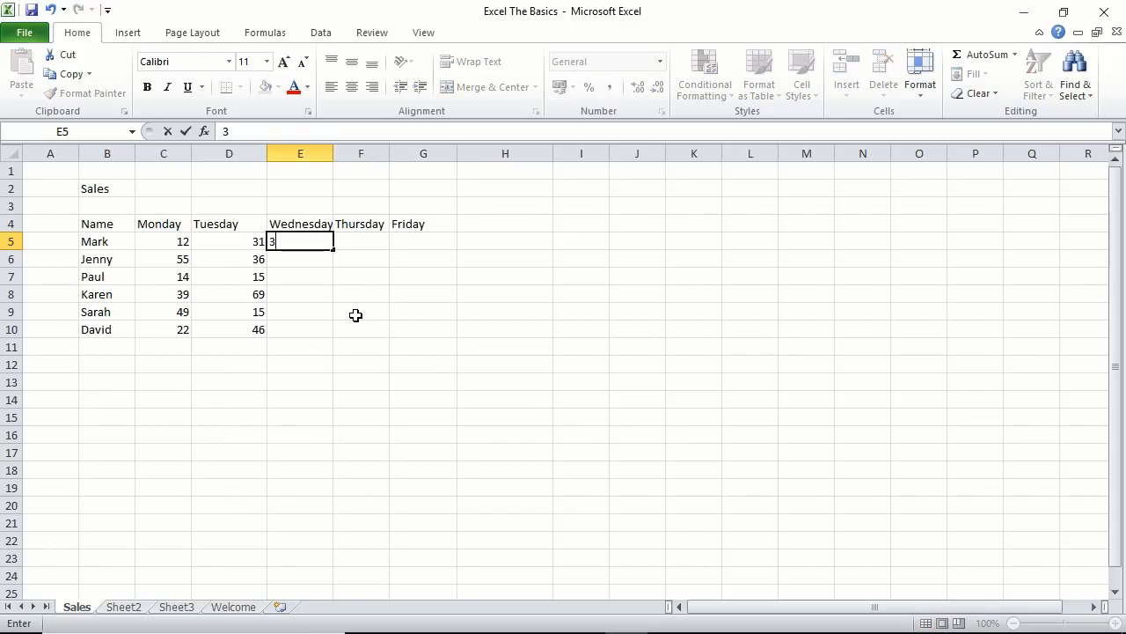
key("Return")
type("69")
key("Return")
type("1")
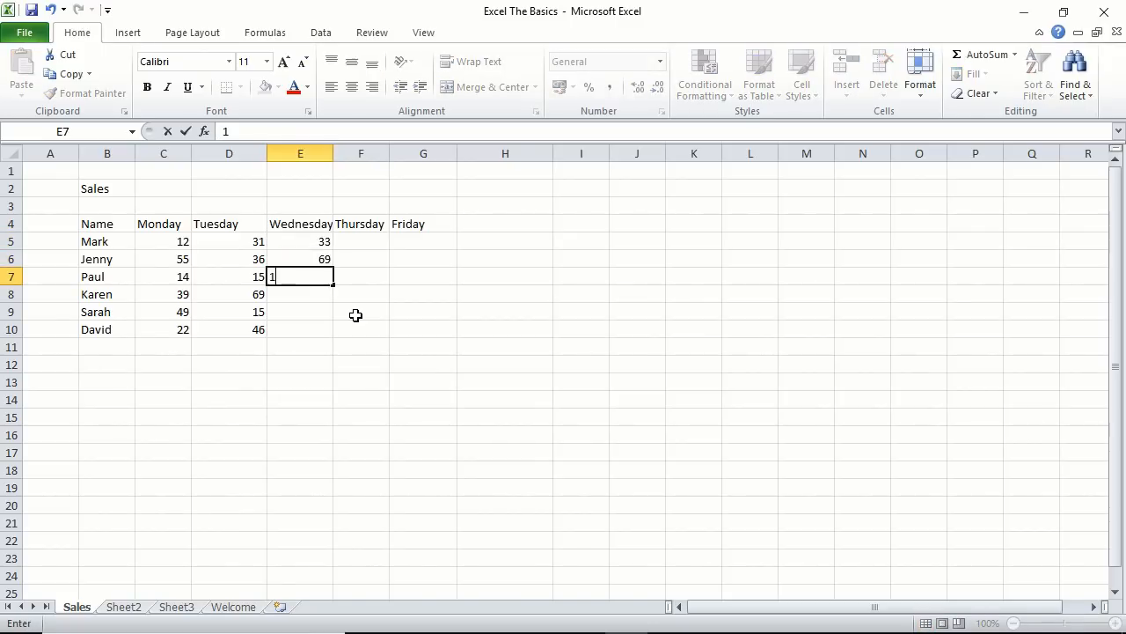
type("5")
key("Return")
type("84")
key("Return")
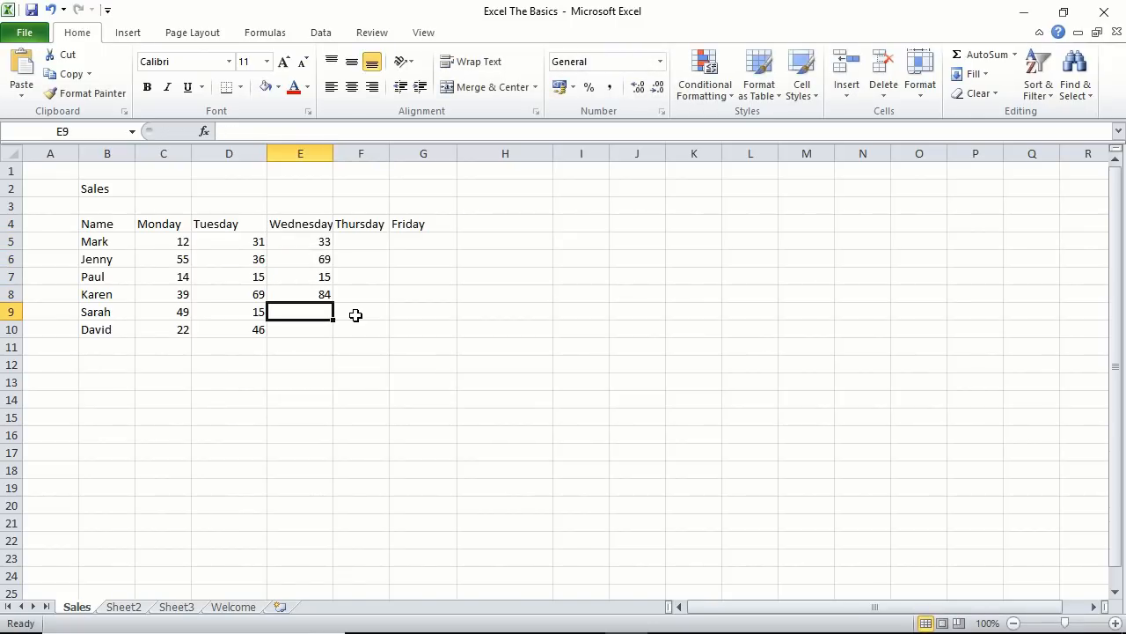
type("36")
key("Return")
type("36")
key("Tab")
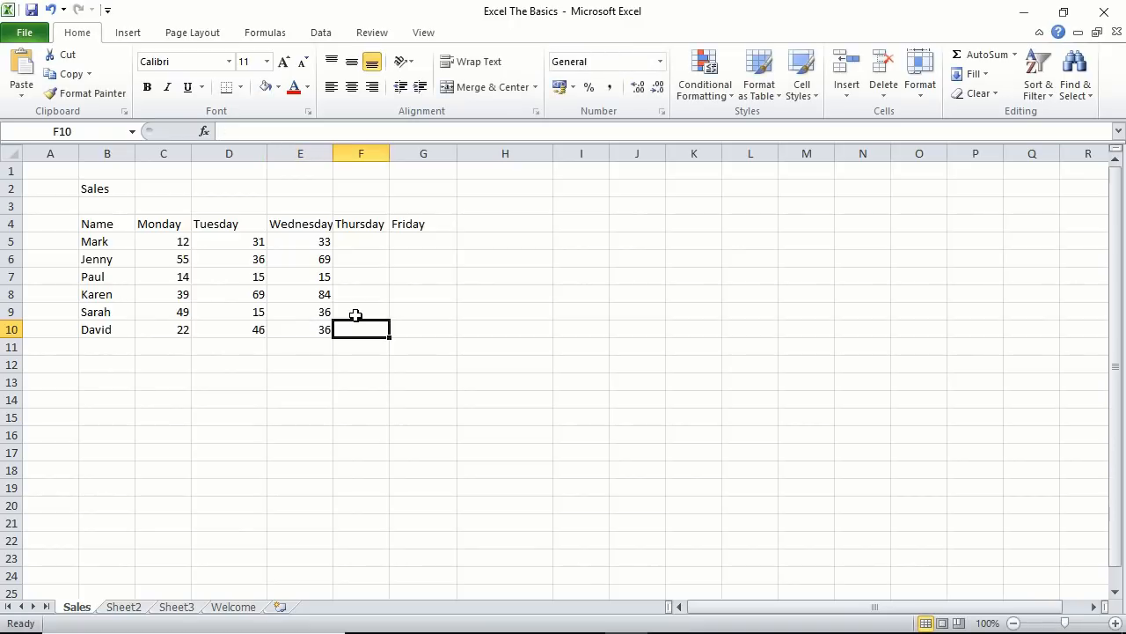
- Fill the Thursday column upward from F10 to F5 with the sales figures 15, 69, 48, 31, 13 and 18
type("15")
key("shift+Return")
type("69")
key("shift+Return")
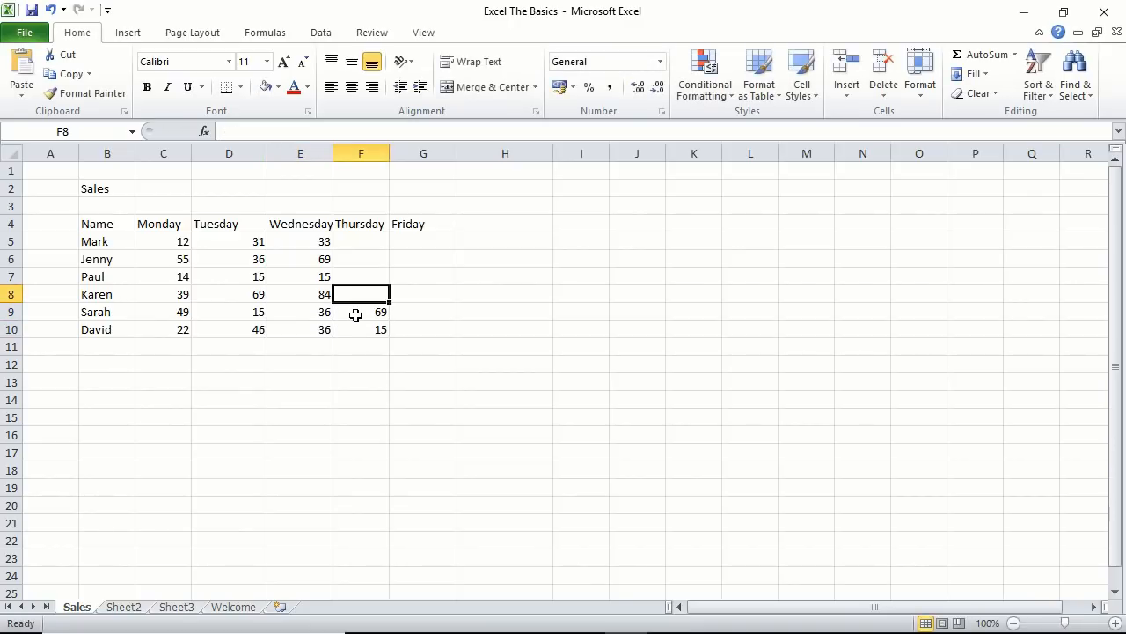
type("48")
key("shift+Return")
type("31")
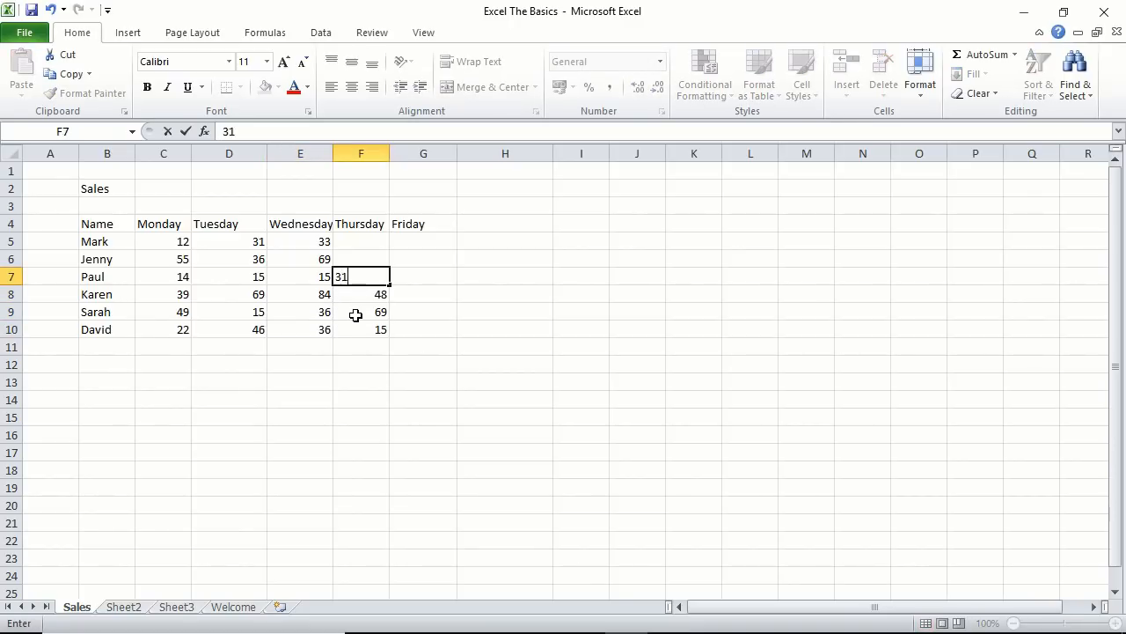
key("shift+Return")
type("13")
key("shift+Return")
type("1")
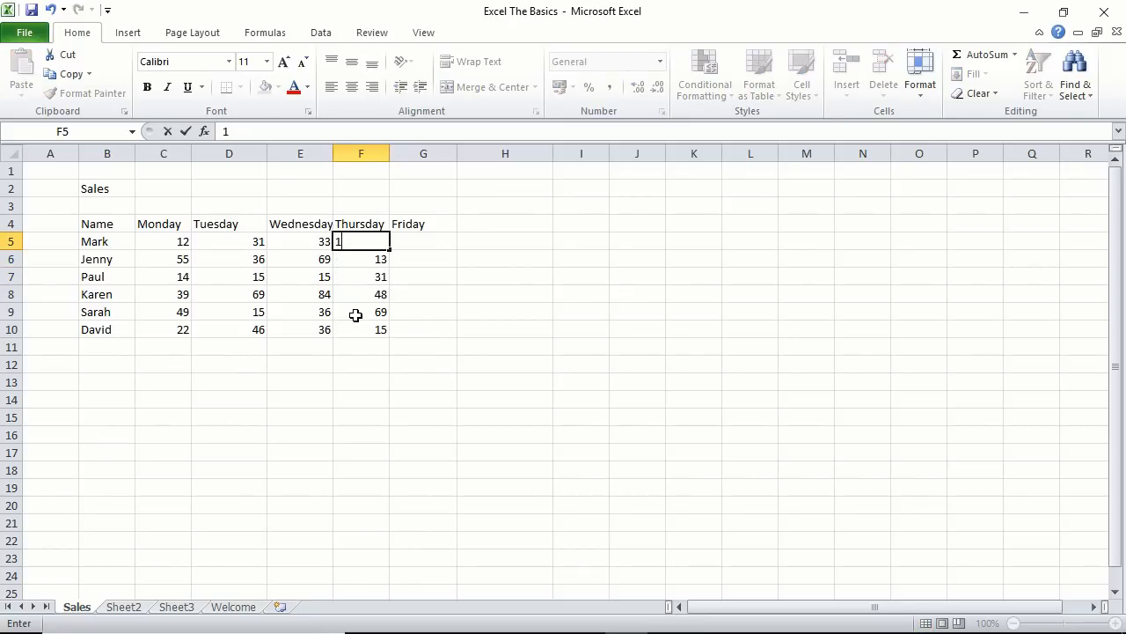
type("8")
key("Tab")
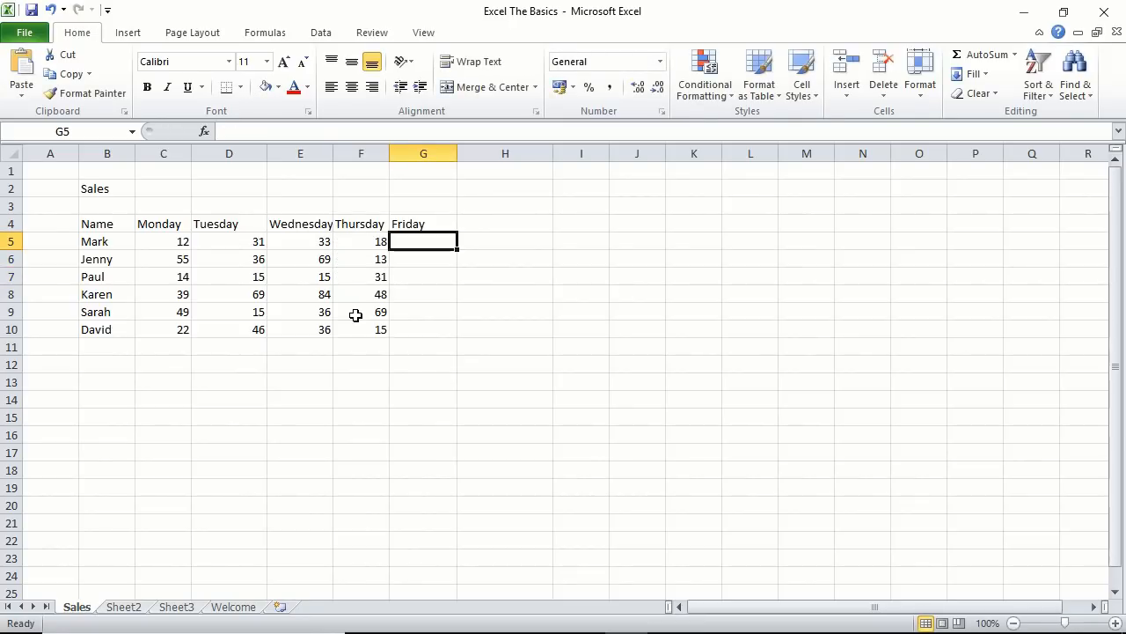
- Enter the Friday sales figures 3, 6, 5, 4, 7 and 8 down cells G5 to G10
type("3")
key("Return")
type("6")
key("Return")
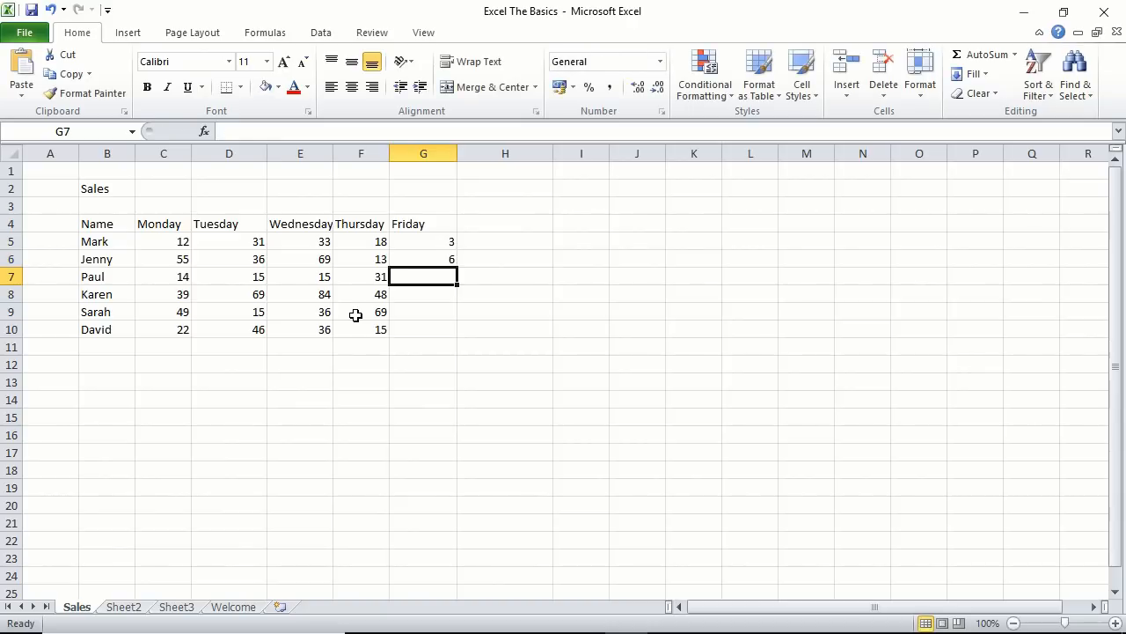
type("5")
key("Return")
type("4")
key("Return")
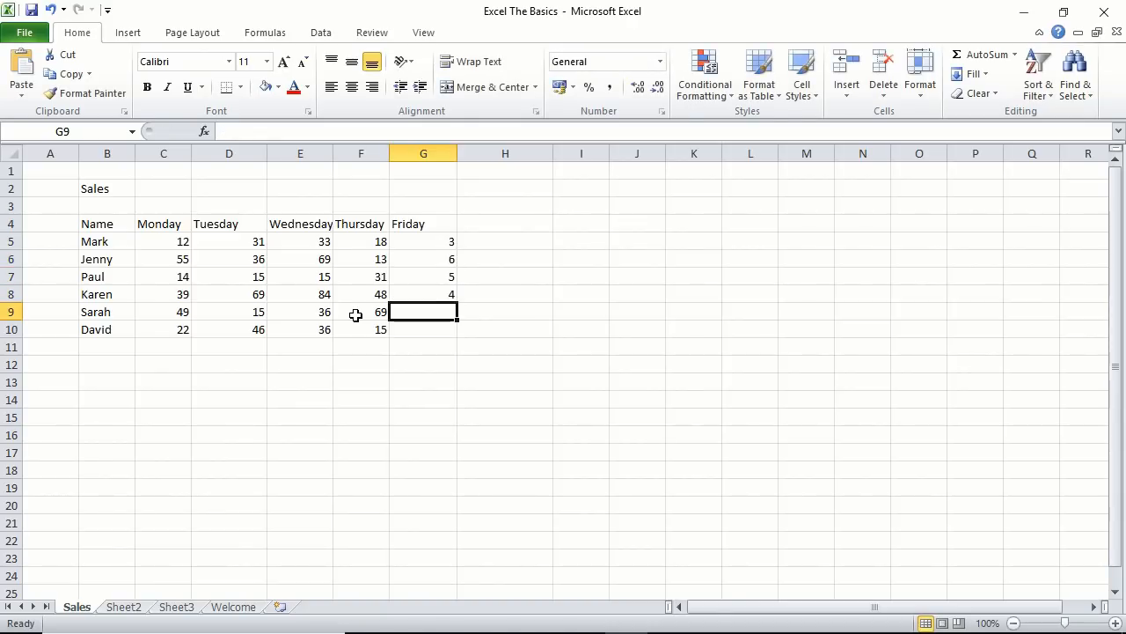
type("7")
key("Return")
type("8")
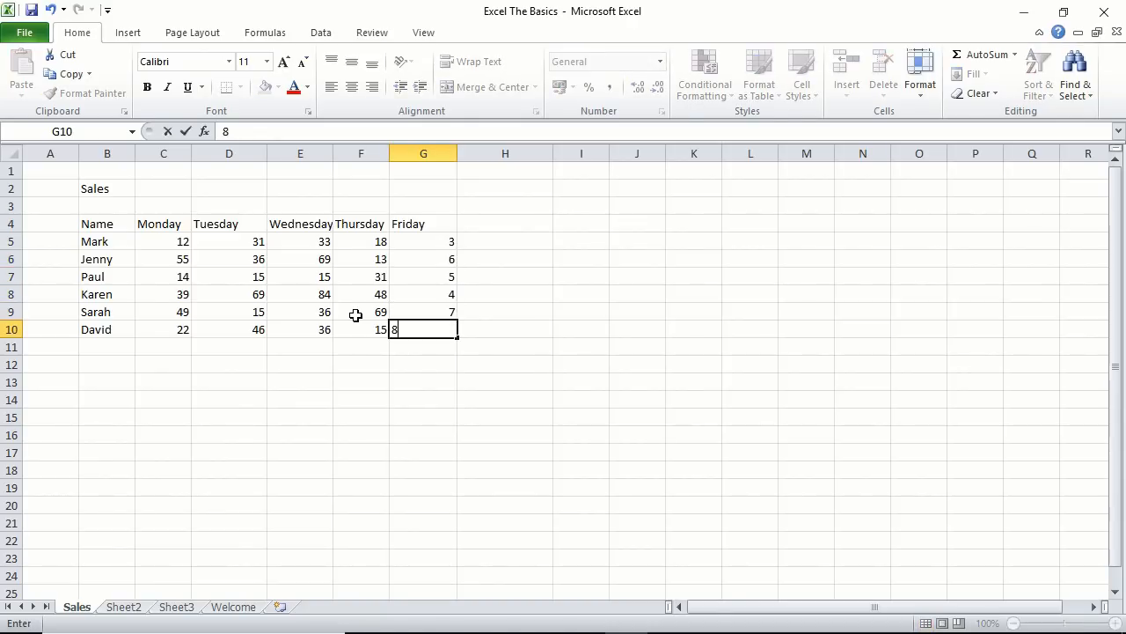
key("Up")
key("Up")
key("Up")
key("Up")
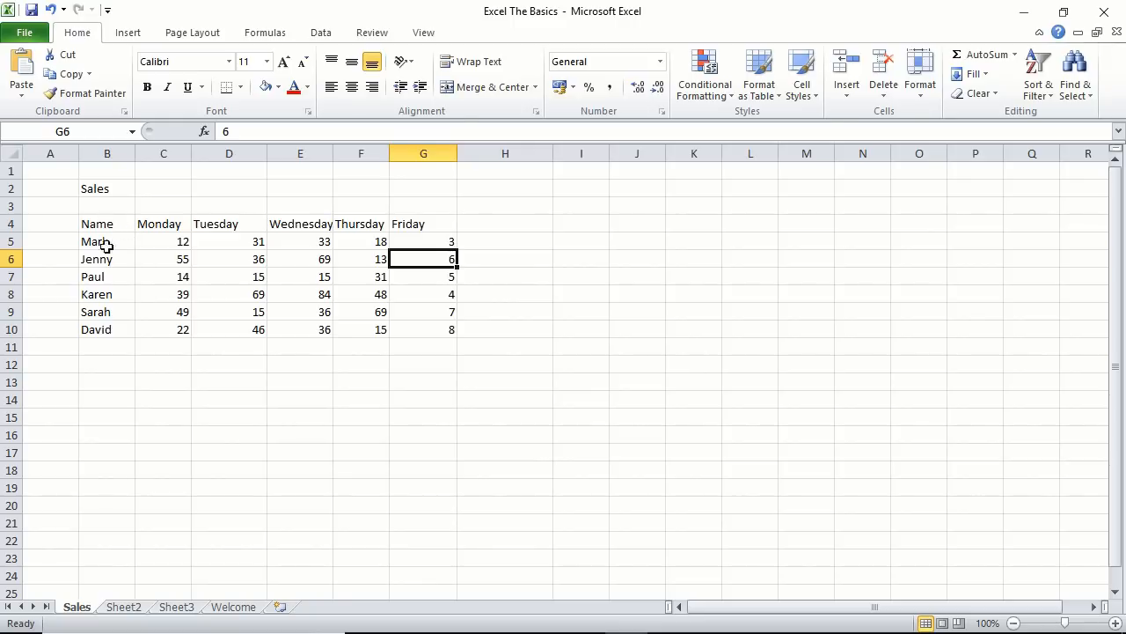
left_click_drag(103, 226, 115, 352)
left_click(365, 419)
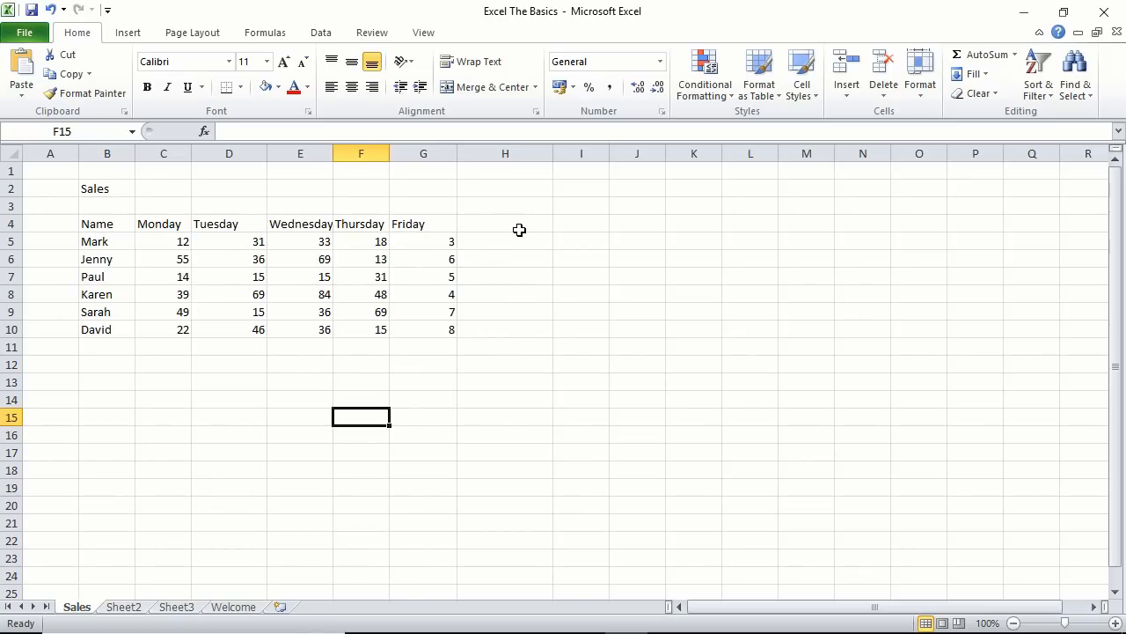
- Add the column heading Weekly Sales in cell H4, beside the Friday heading
left_click(493, 221)
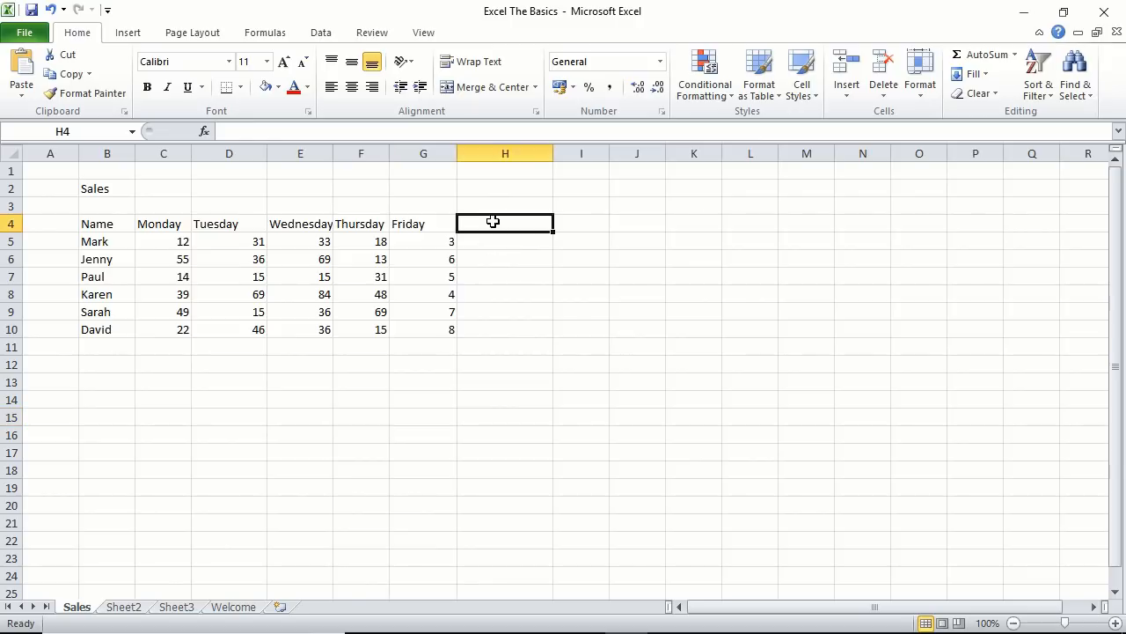
type("Week")
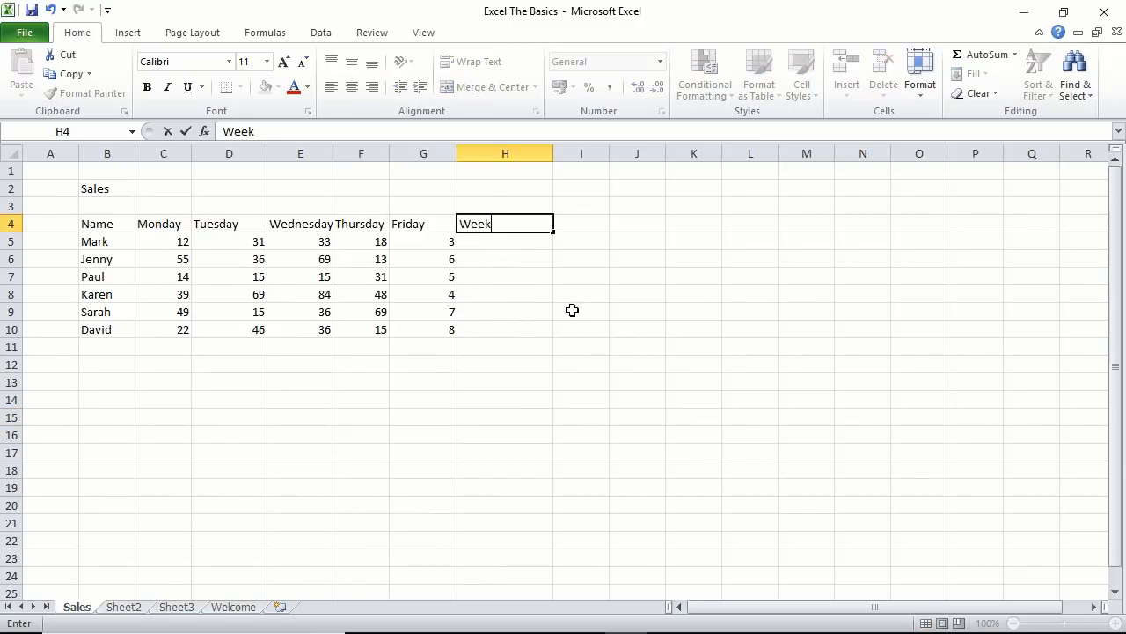
type("ly Sales")
key("Return")
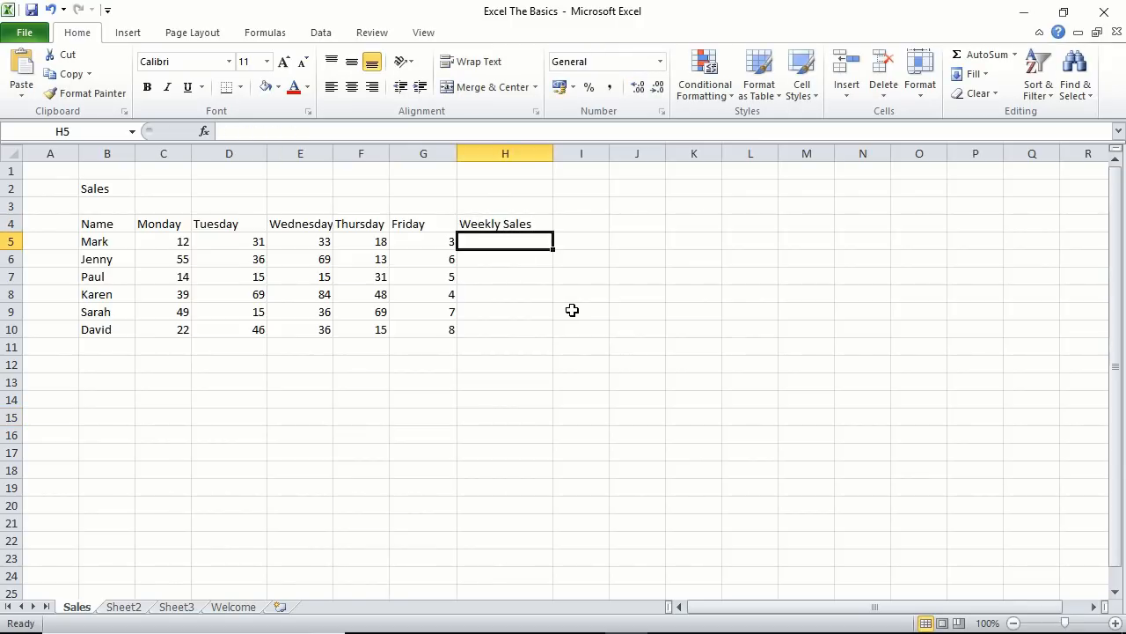
- Total the first salesperson's Monday to Friday sales in cell H5 with the formula =sum(C5:G5)
type("=su")
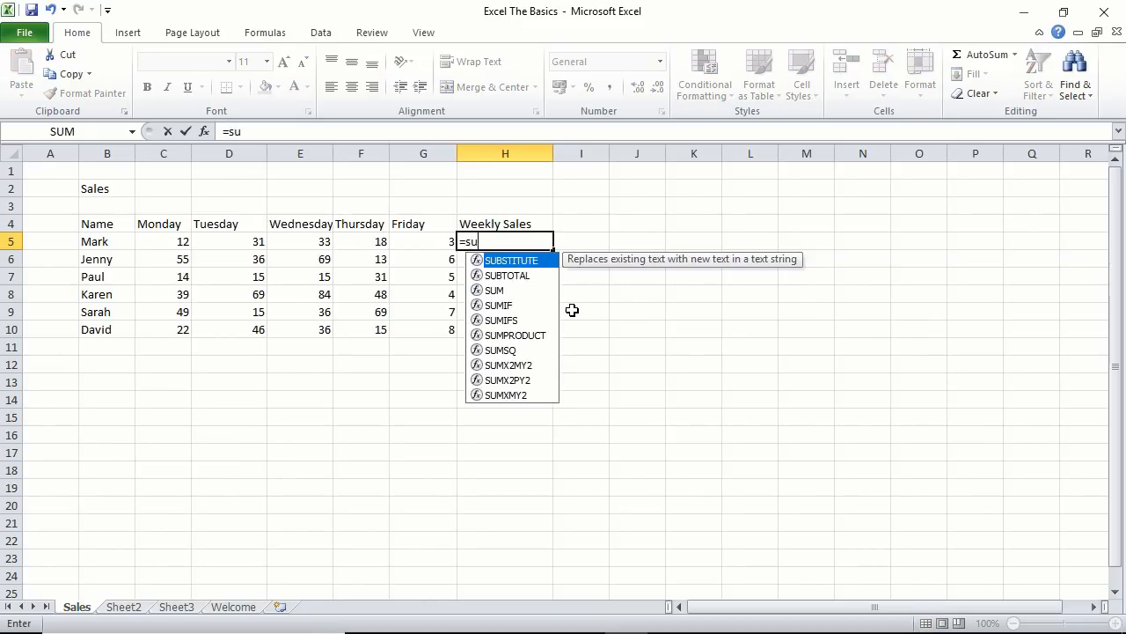
type("m(")
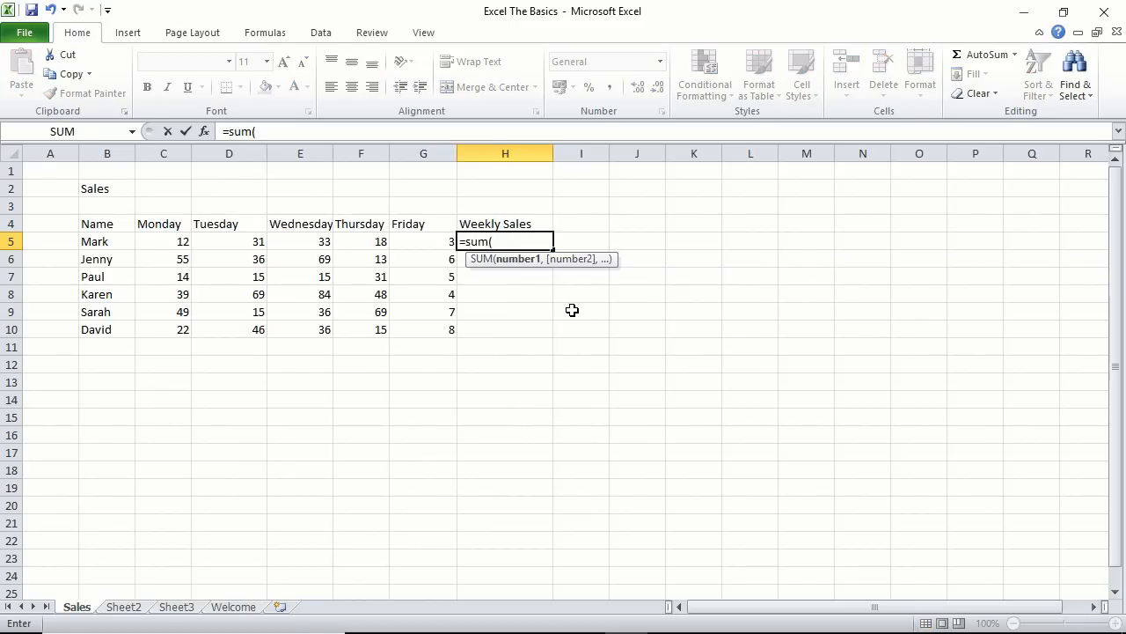
key("Left")
key("Left")
key("Left")
key("Left")
key("Left")
key("F8")
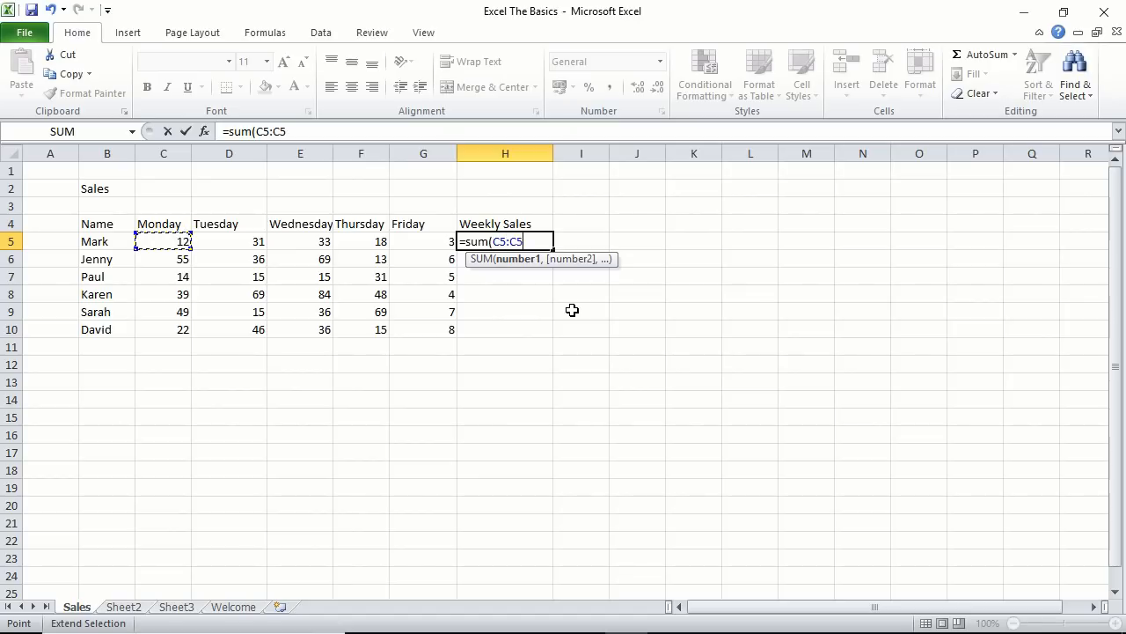
key("Right")
key("Right")
key("Right")
key("Right")
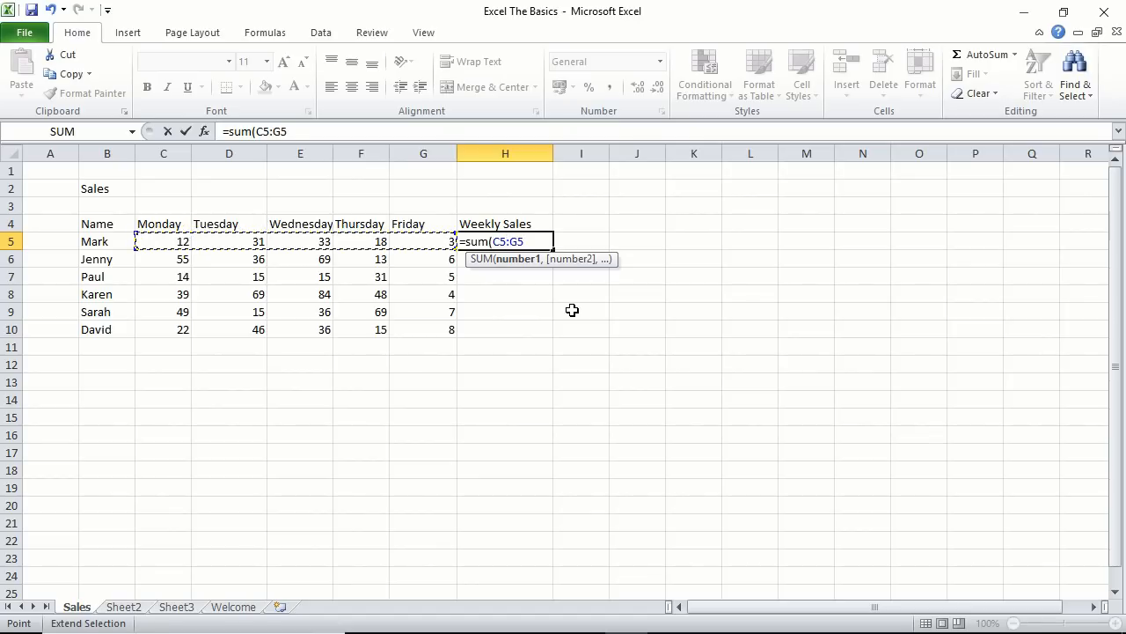
type(")")
key("Return")
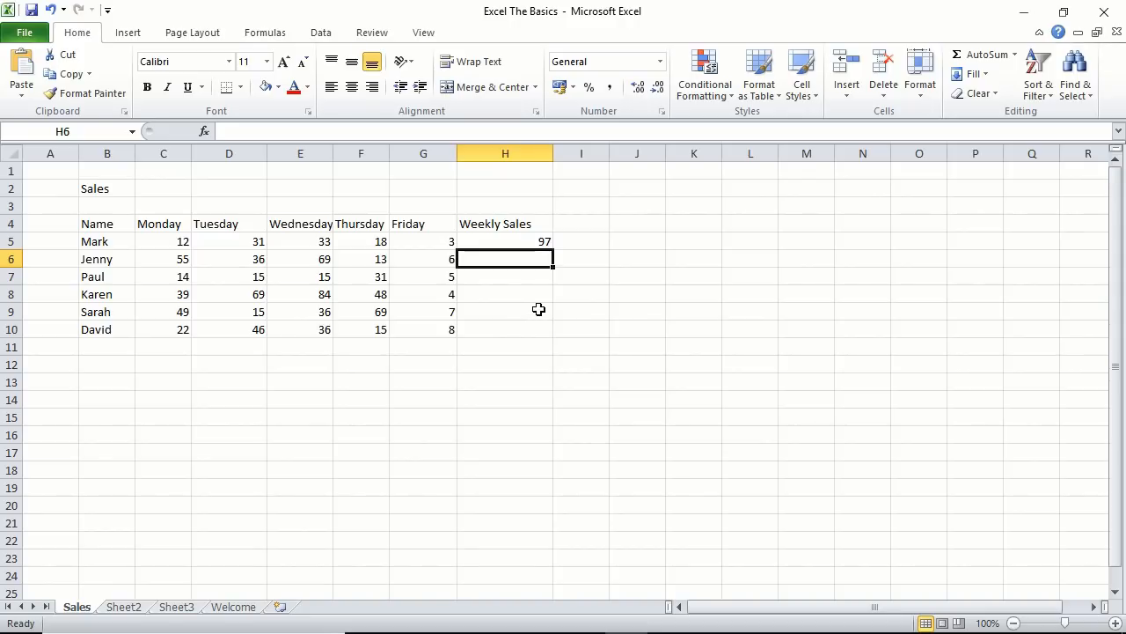
- Total the second salesperson's Monday to Friday sales in cell H6 with the formula =sum(C6:G6)
type("=sum")
type("(")
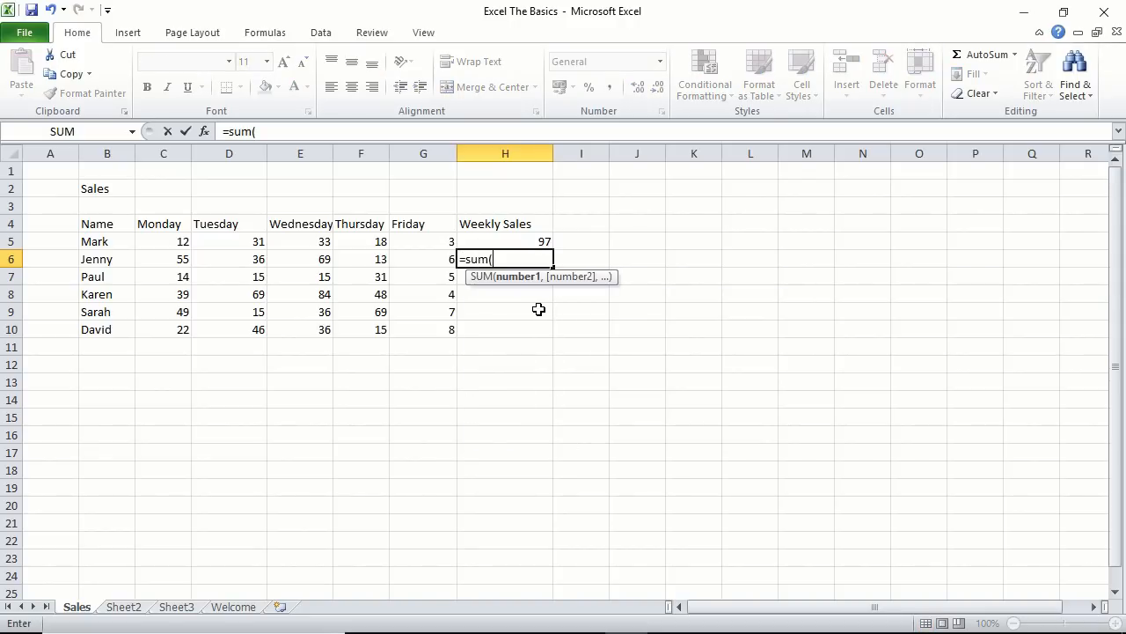
left_click(157, 254)
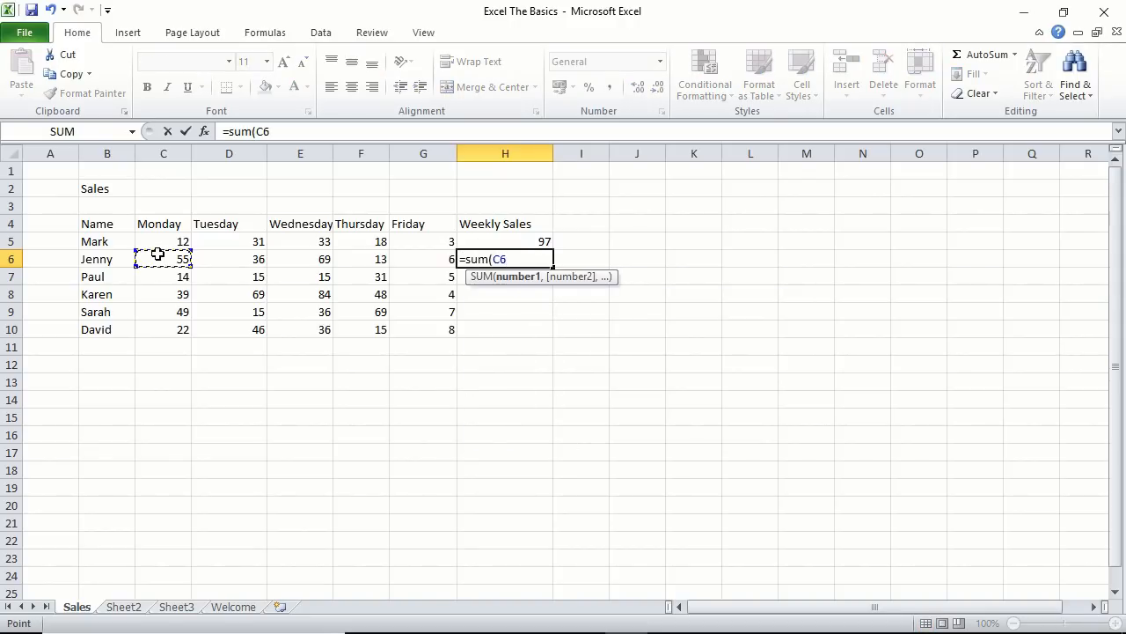
key("F8")
key("Right")
key("Right")
key("Right")
key("Right")
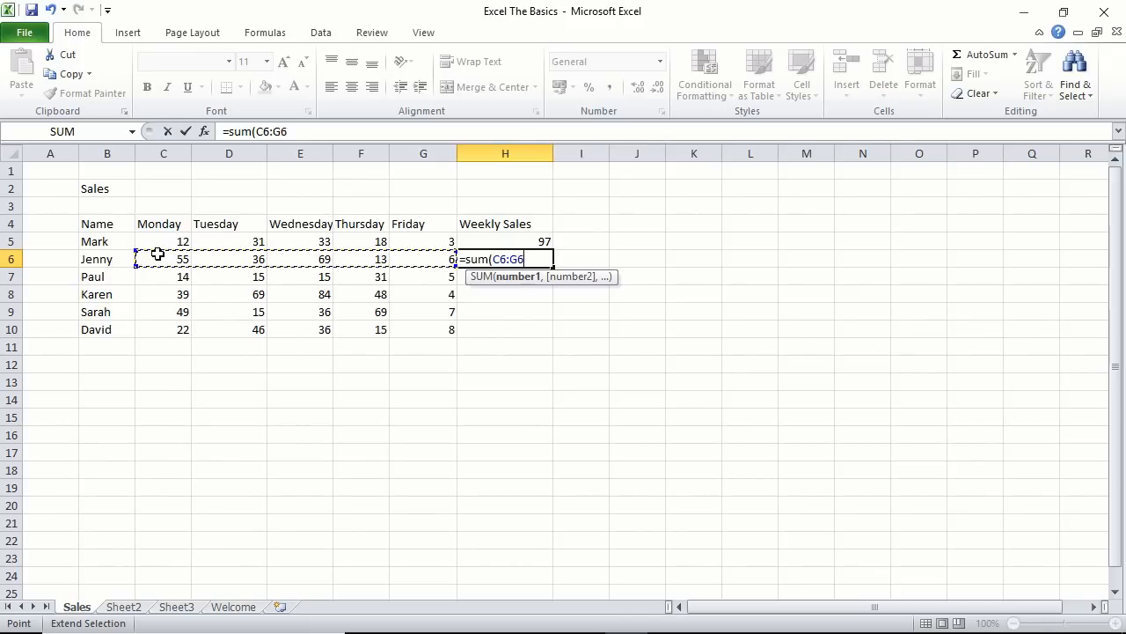
type(")")
key("Return")
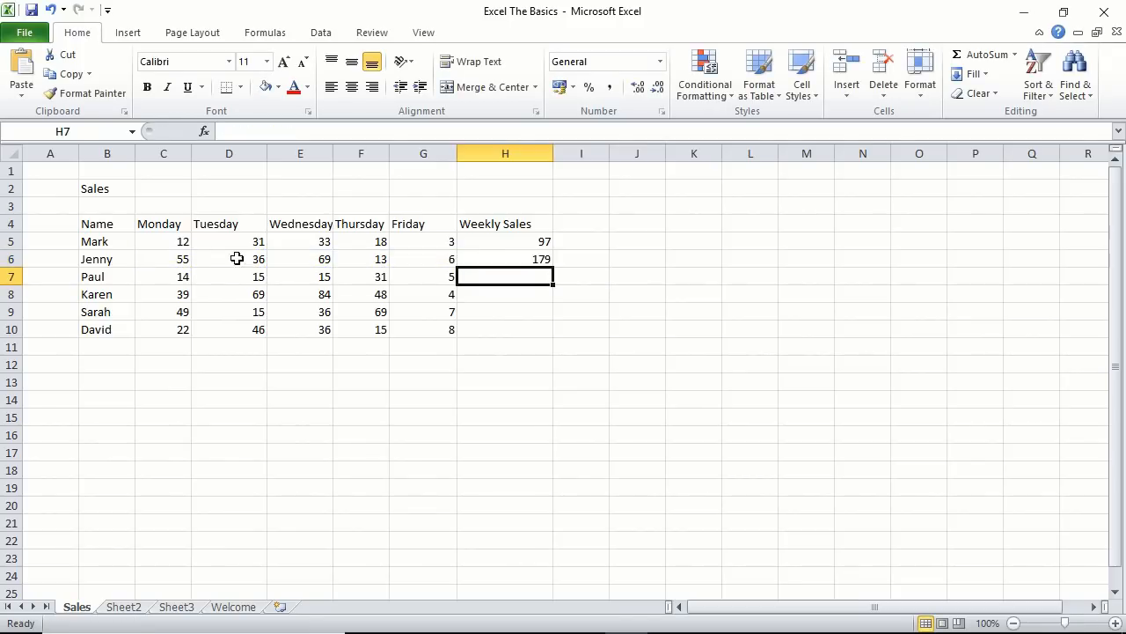
- Copy the weekly total formula from H6 down to H10 for the remaining salespeople, and check the formula in H7
left_click(519, 258)
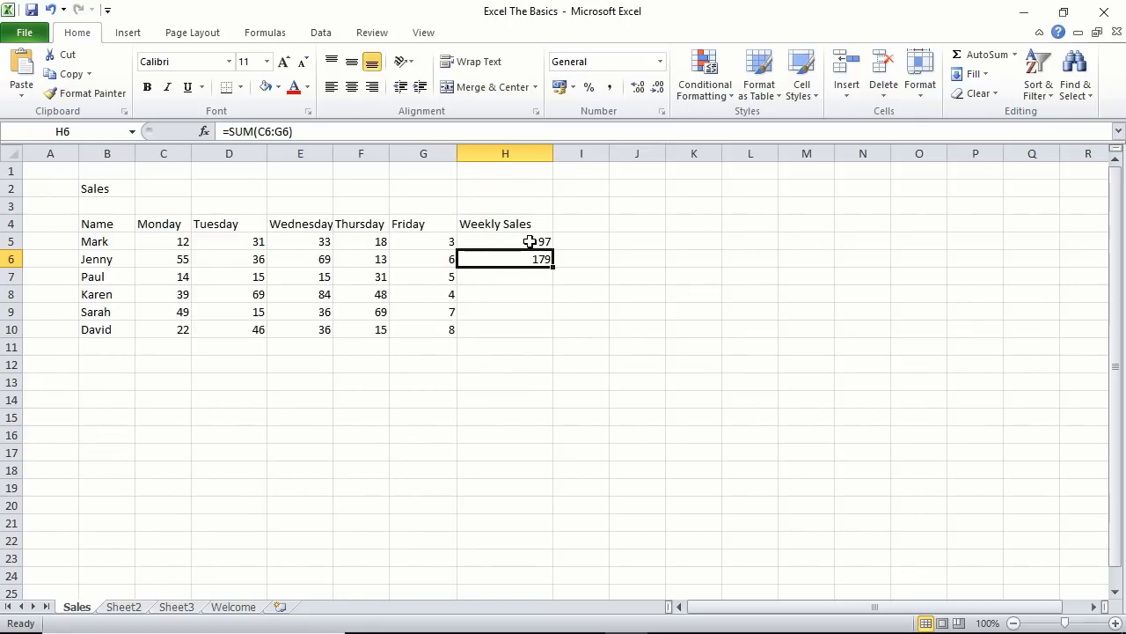
left_click(531, 241)
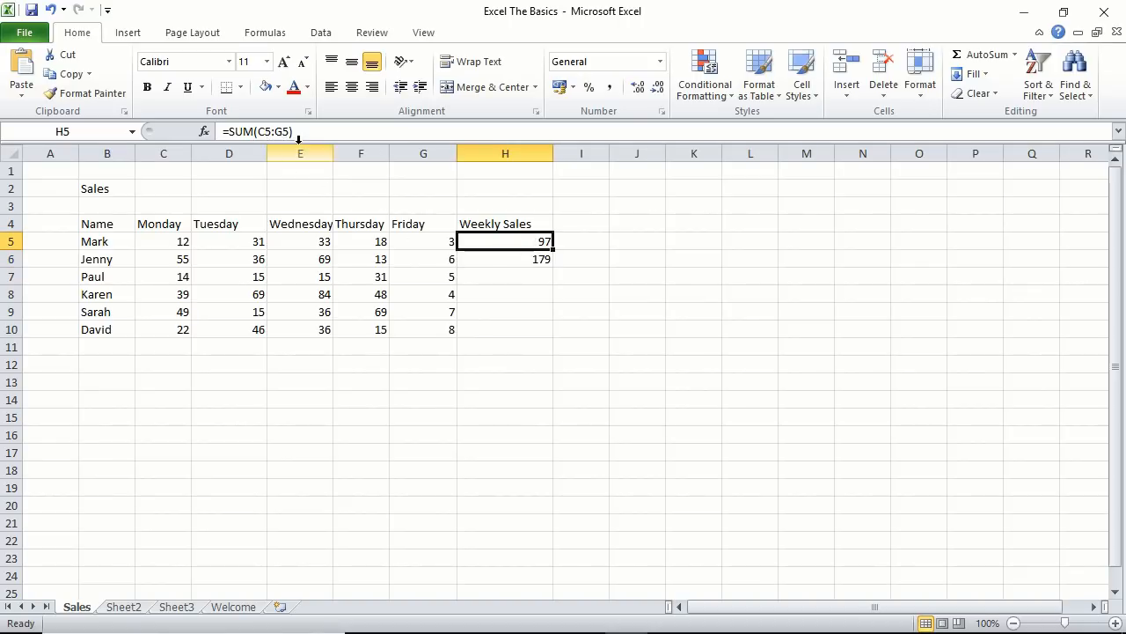
left_click_drag(174, 243, 410, 240)
left_click(527, 256)
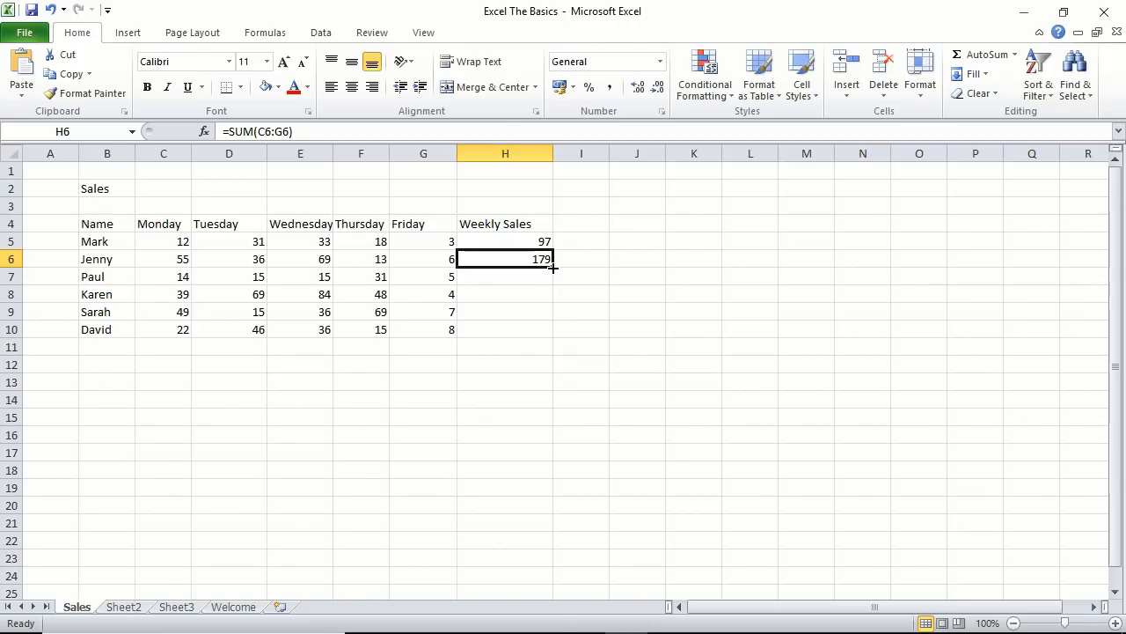
mouse_move(553, 266)
left_mouse_down()
mouse_move(551, 510)
mouse_move(530, 351)
mouse_move(545, 261)
mouse_move(547, 271)
left_mouse_up()
left_click_drag(554, 266, 554, 334)
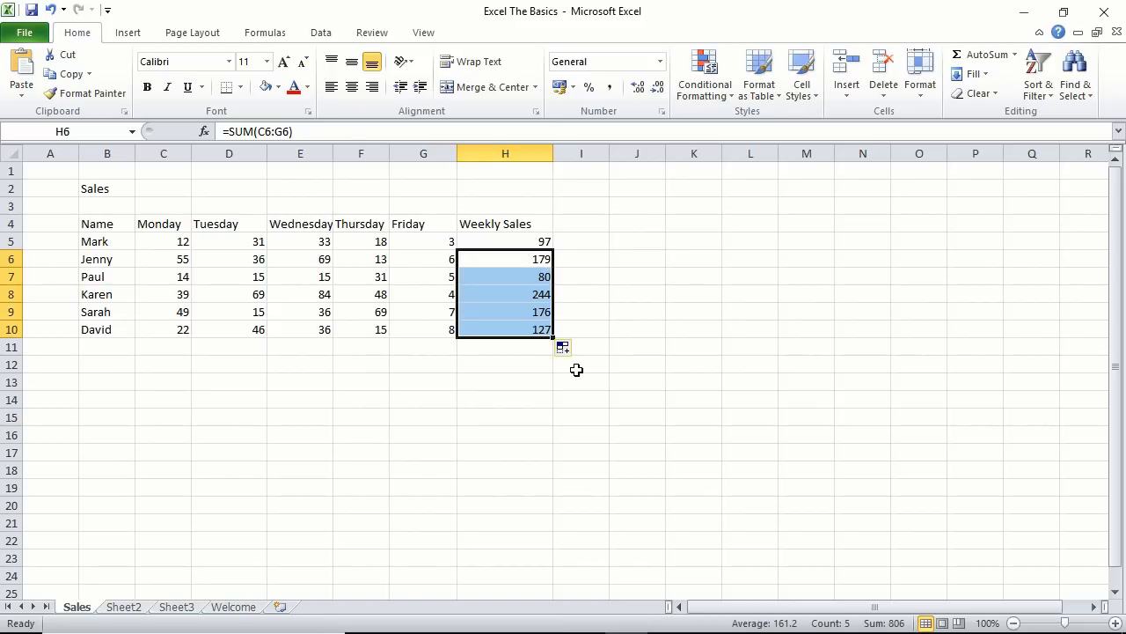
left_click(523, 276)
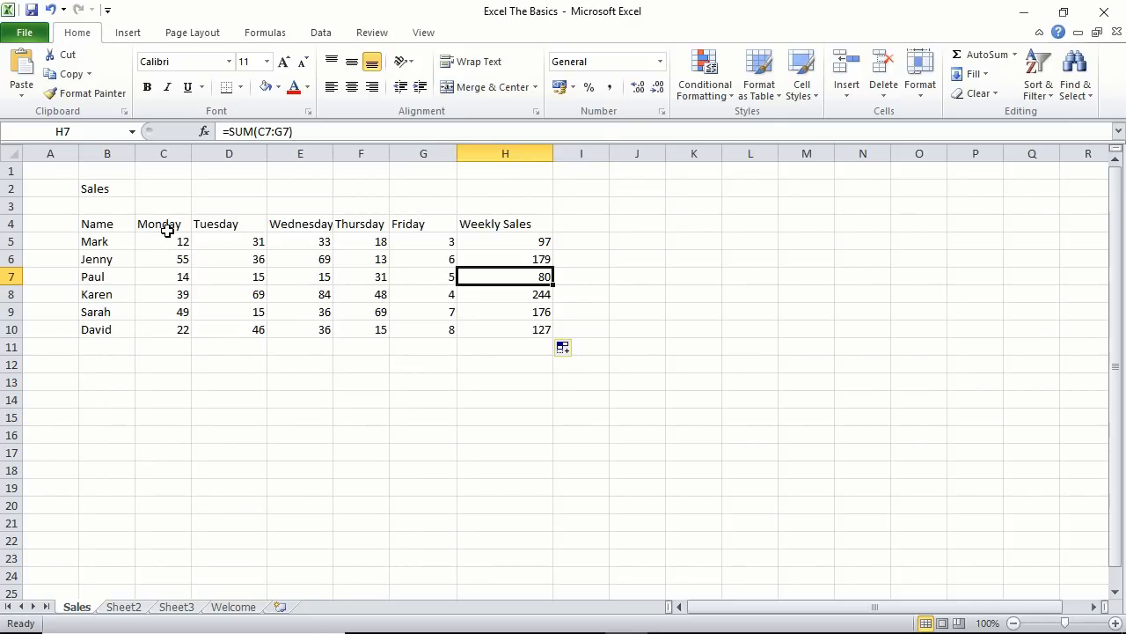
- Add the row label Daily Totals in cell B11, below the last salesperson's name
left_click(120, 345)
type("Daily")
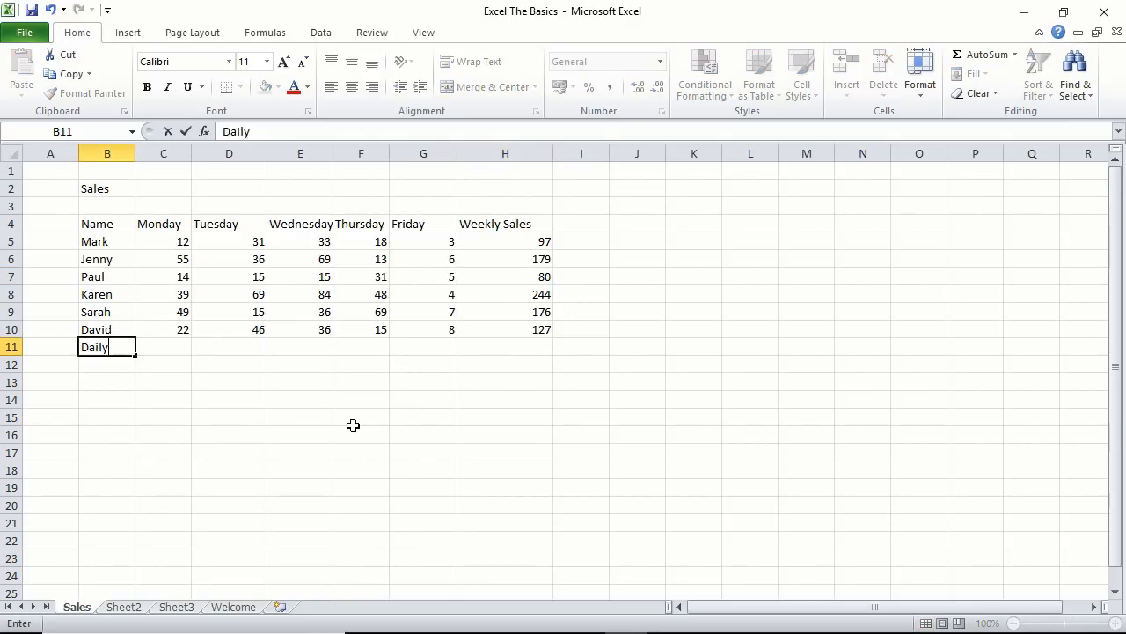
type(" Totals")
key("Return")
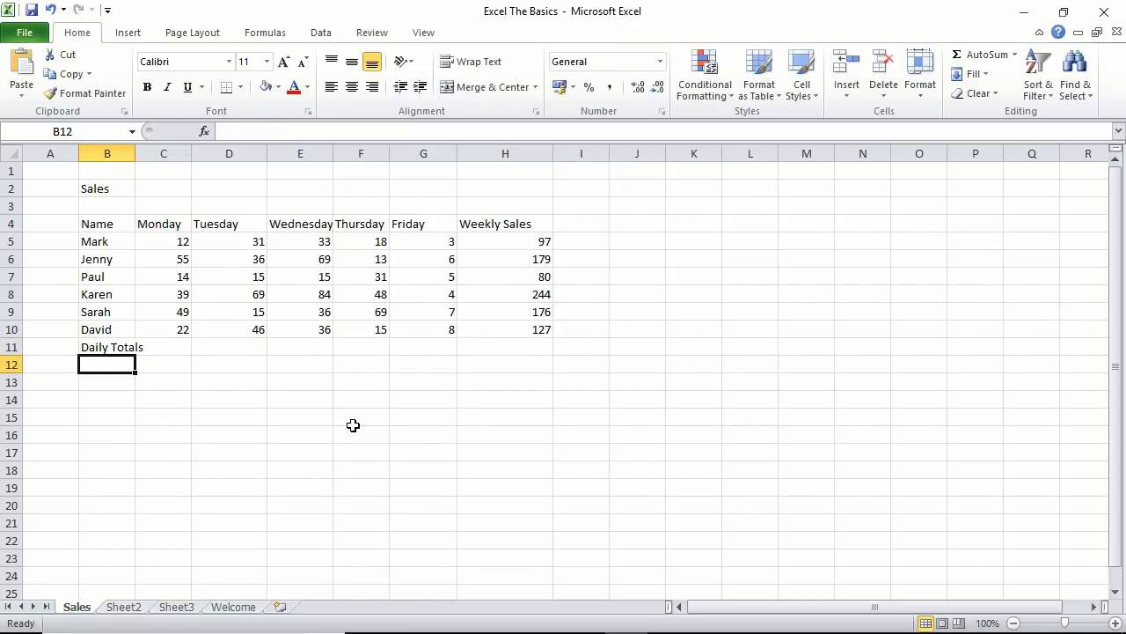
- Total the Monday sales in cell C11 with the formula =sum(C5:C10)
key("Up")
key("Right")
type("=s")
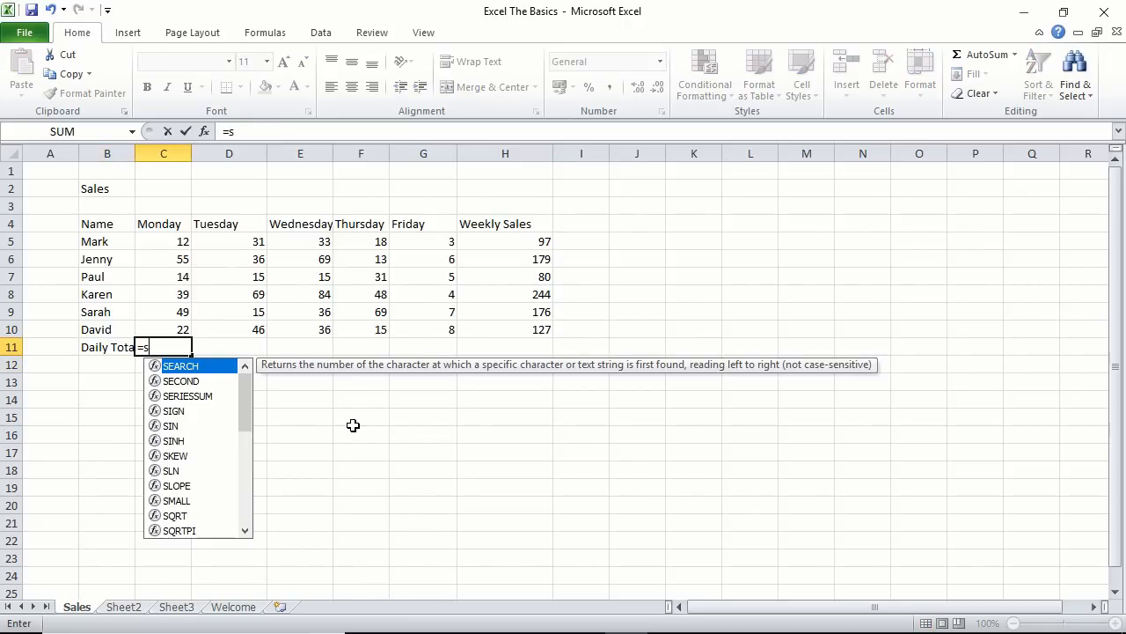
type("um(")
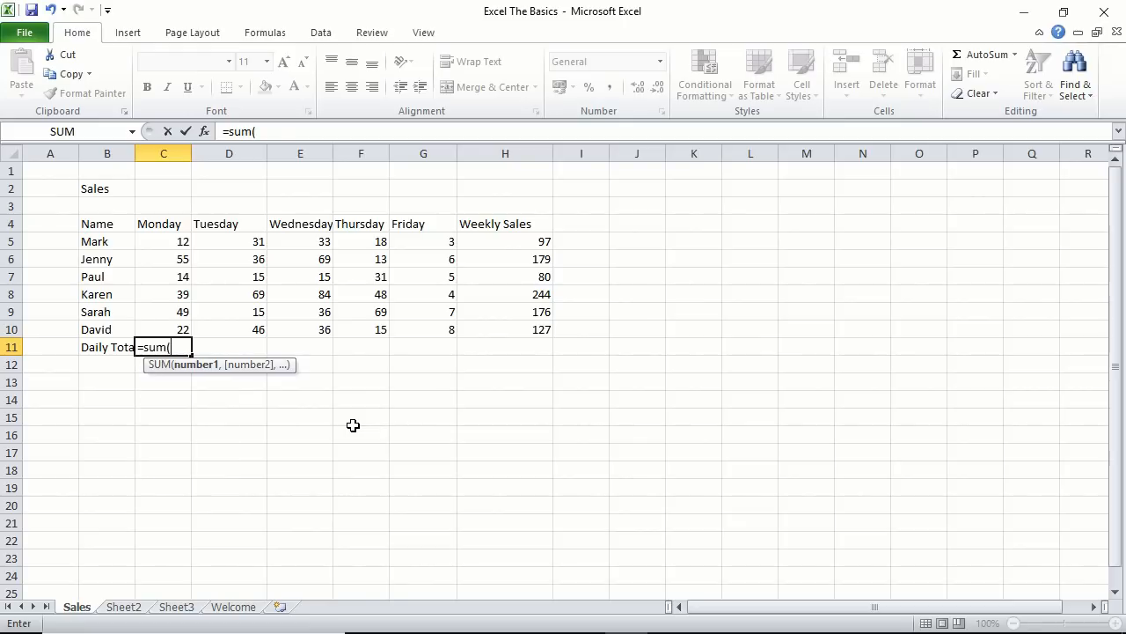
key("Up")
key("Up")
key("Up")
key("Up")
key("Up")
key("Up")
key("F8")
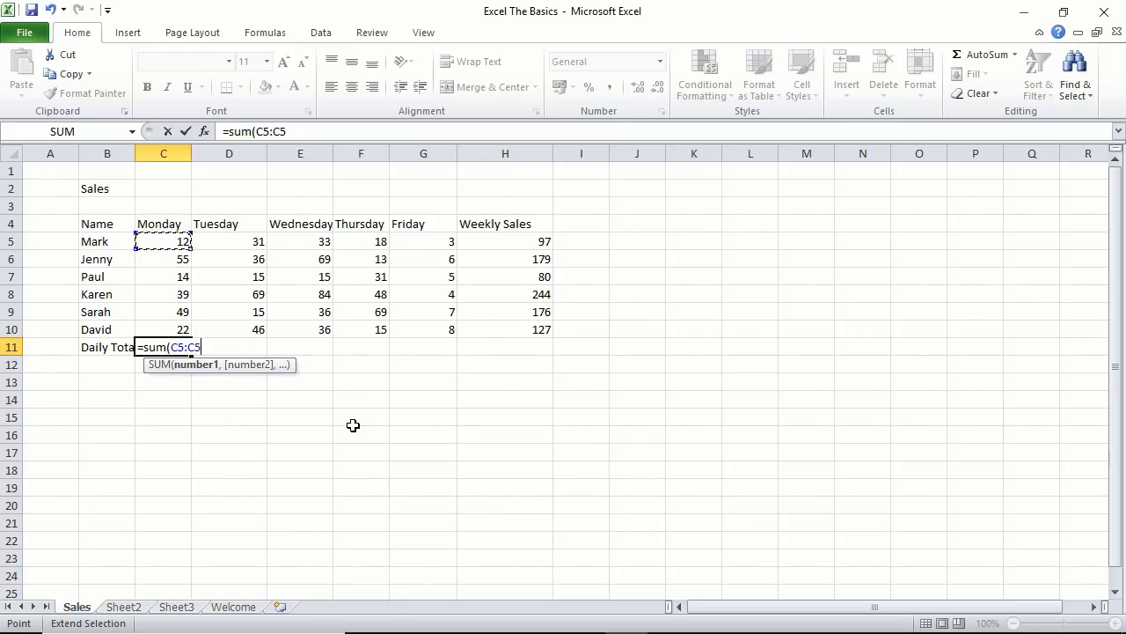
key("Down")
key("Down")
key("Down")
key("Down")
key("Down")
type(")")
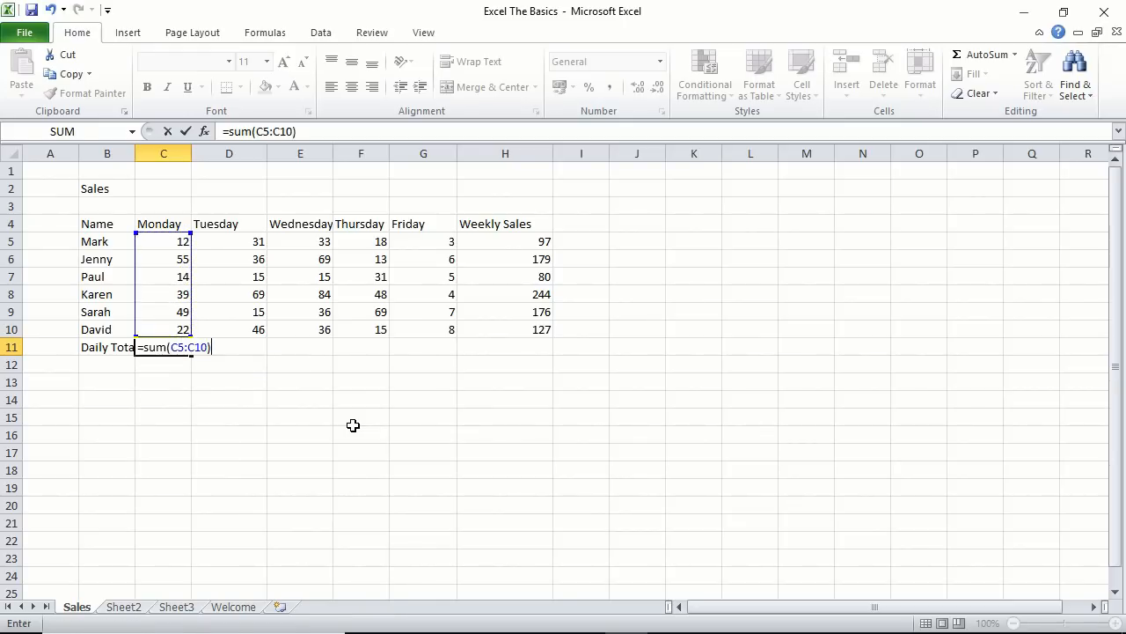
key("Return")
key("Up")
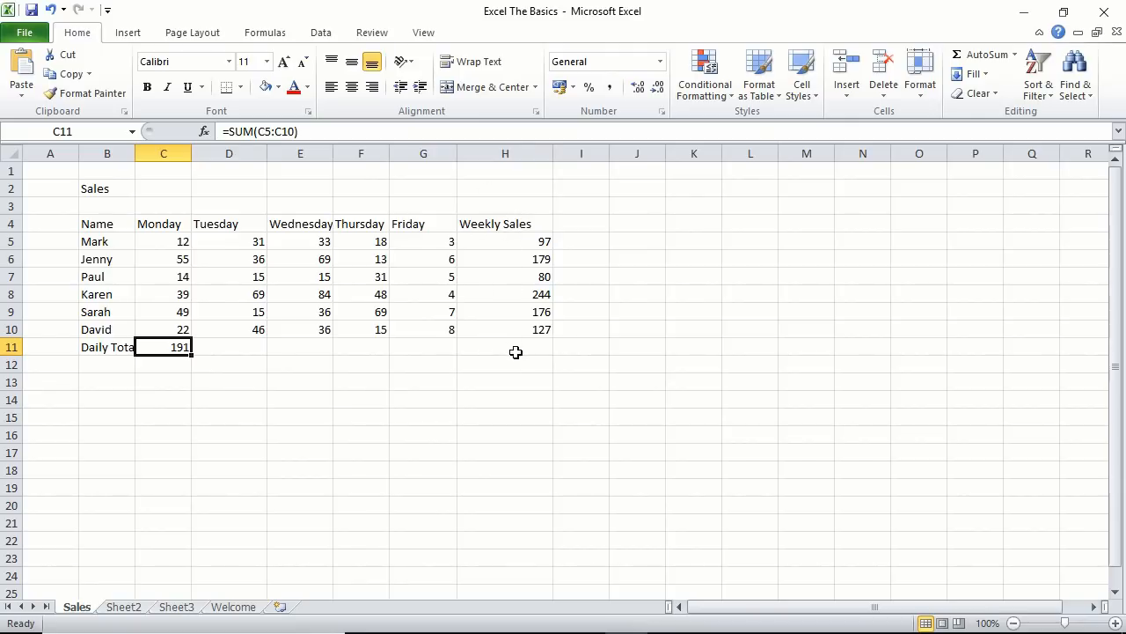
- Copy the Monday total formula from C11 across row 11 to H11
left_click_drag(192, 357, 528, 350)
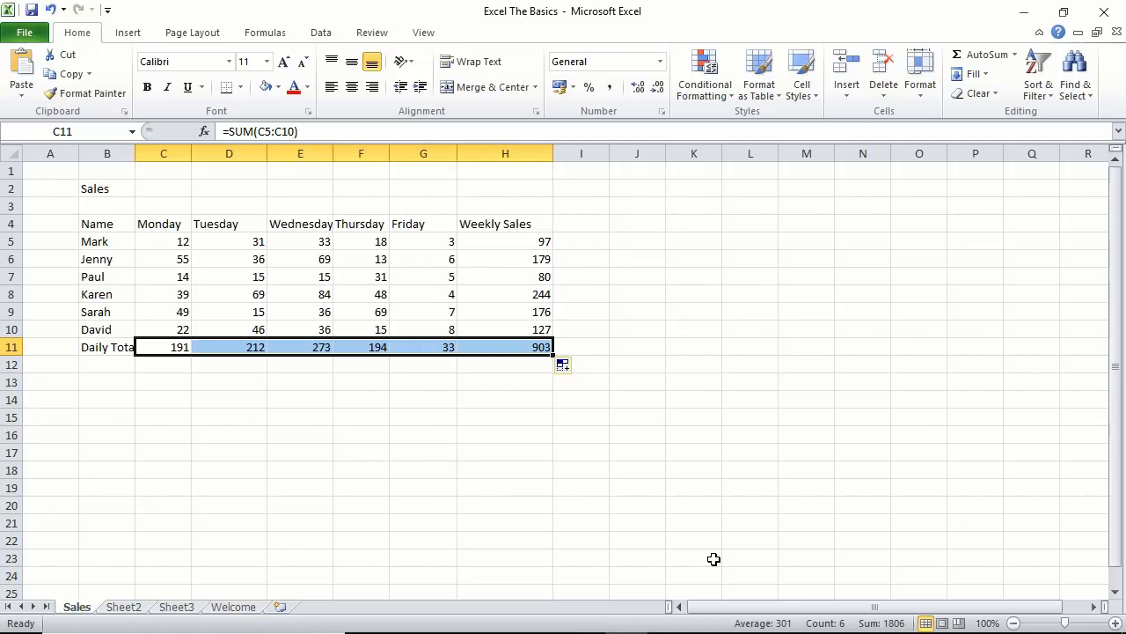
left_click(520, 243)
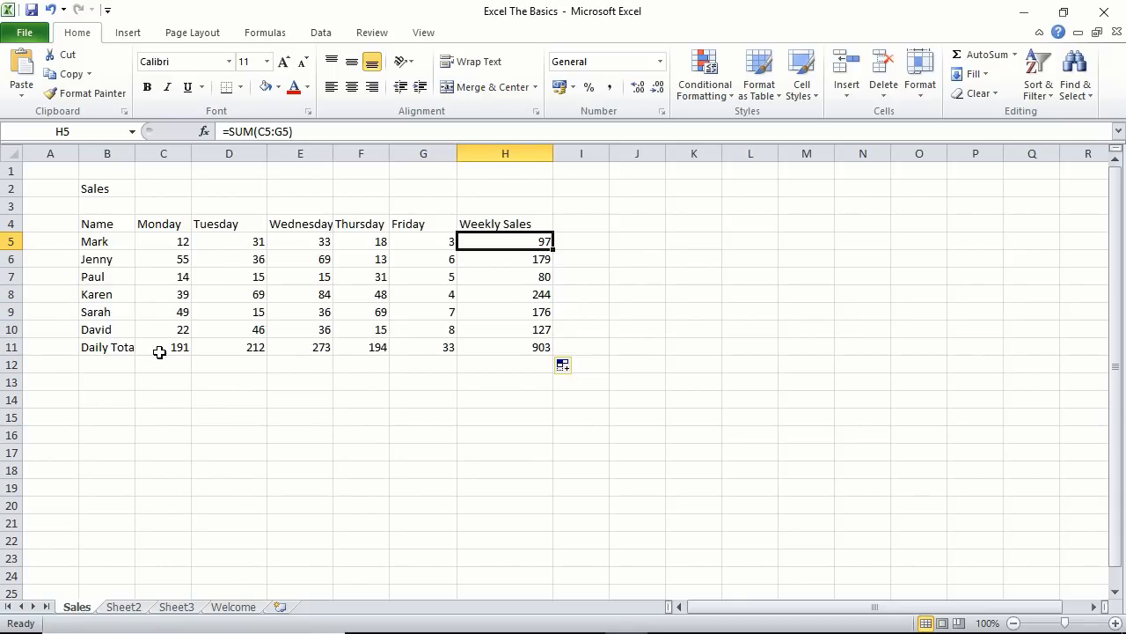
- Auto-fit column B to its contents and change the label in B11 to Daily Sales
double_click(135, 153)
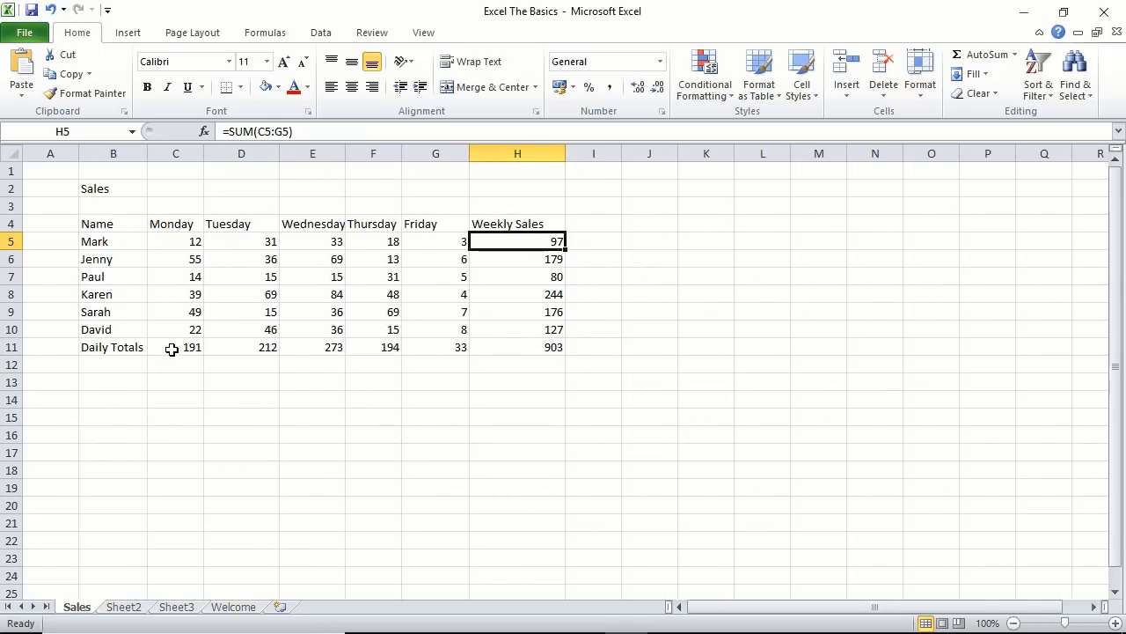
left_click(90, 349)
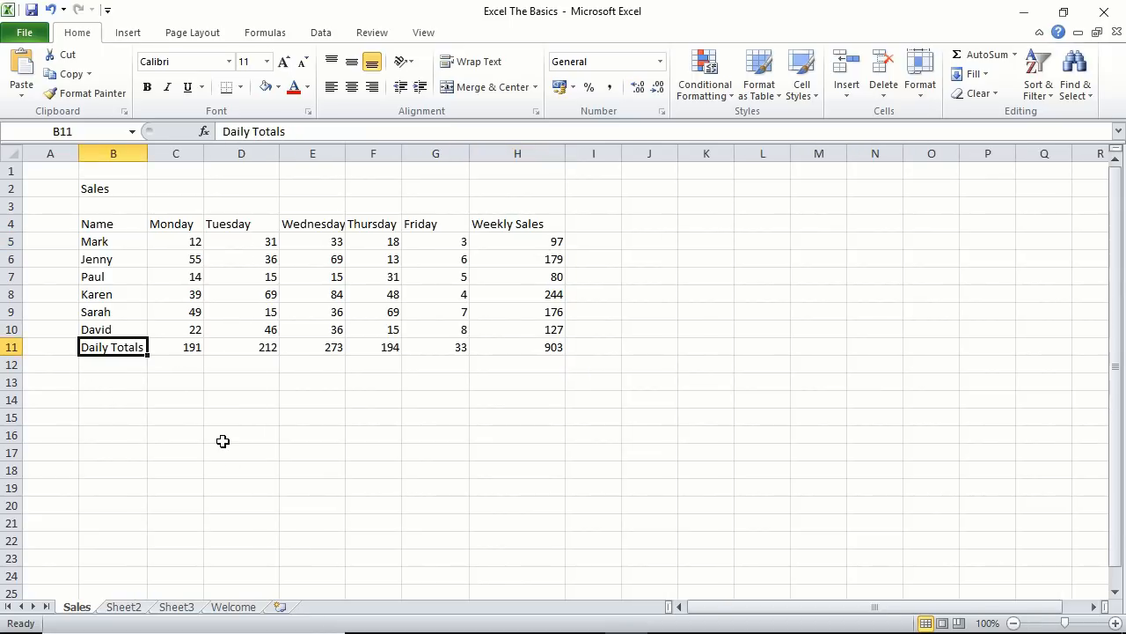
type("Daily Sales")
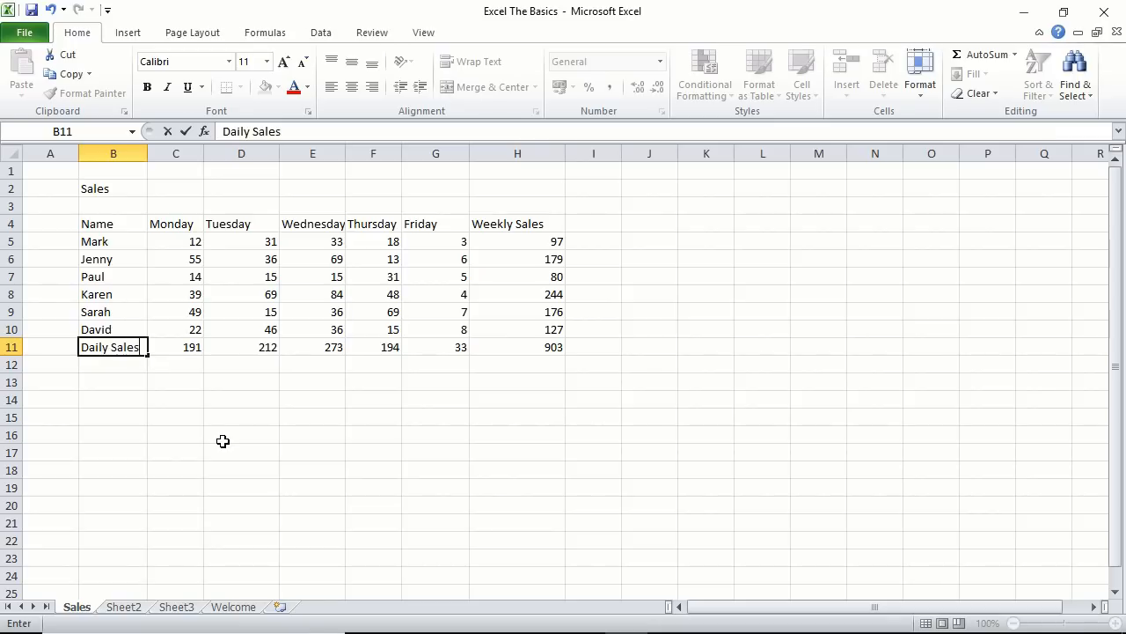
key("Return")
- Make the overall sales total in cell H11 bold
key("Right")
key("Up")
key("Right")
key("Right")
key("Right")
key("Right")
key("Right")
key("Right")
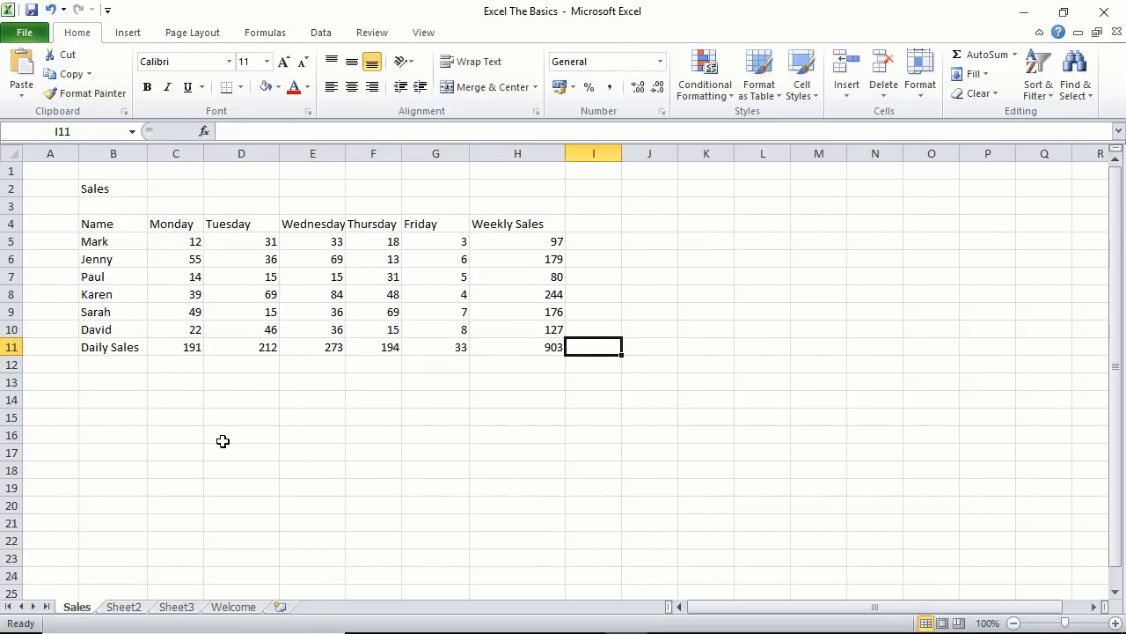
key("Left")
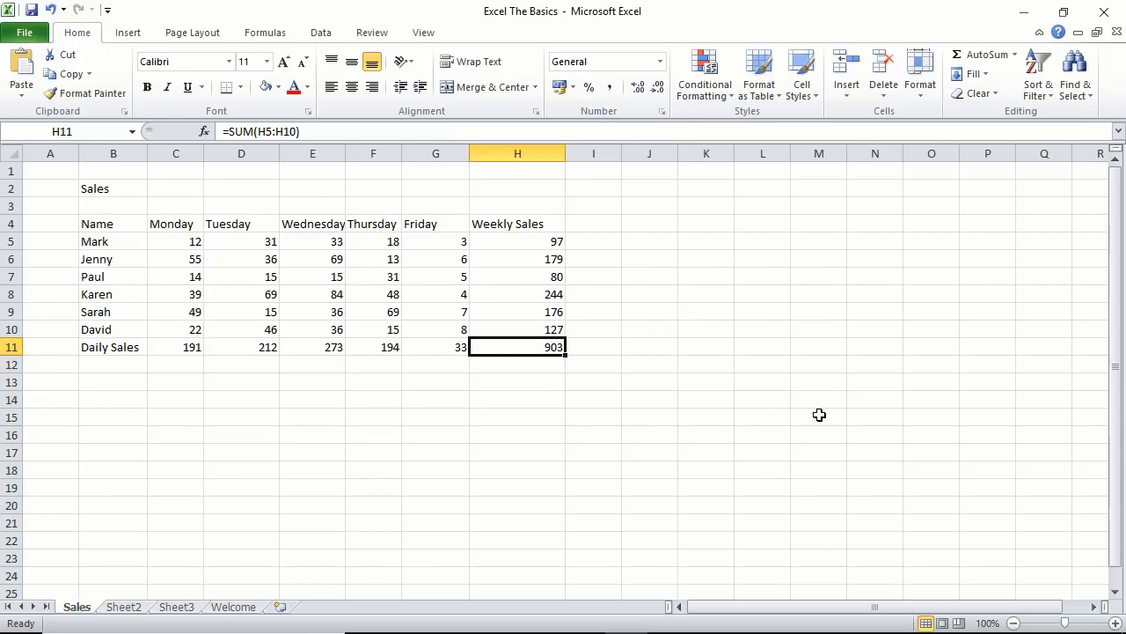
key("ctrl+b")
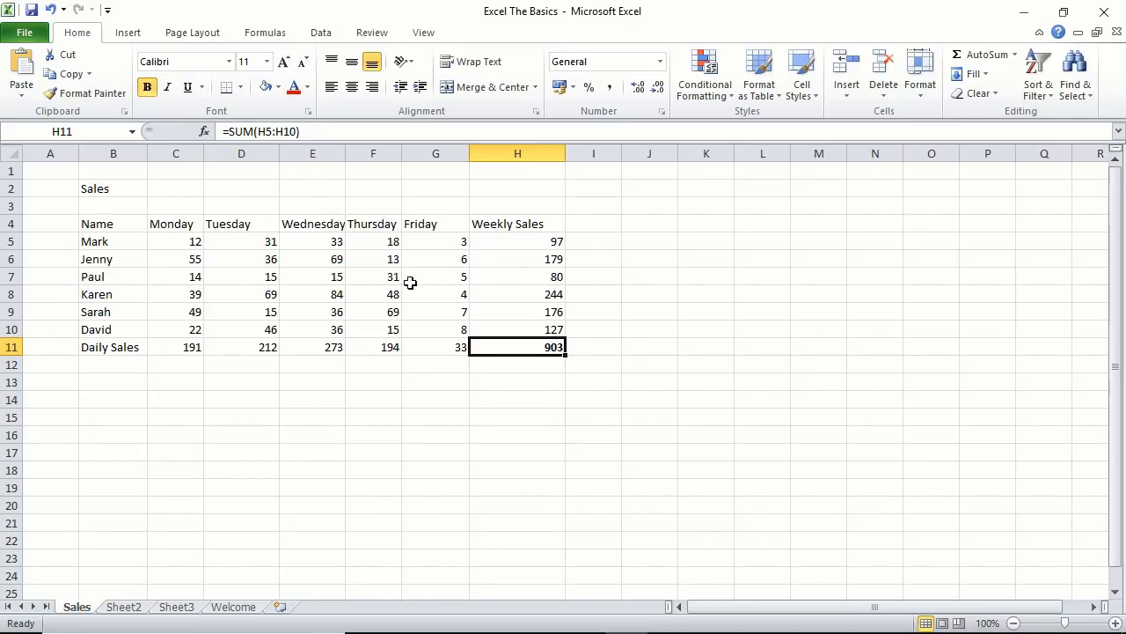
- Auto-fit the widths of columns C to H to their contents
left_click_drag(176, 153, 538, 176)
double_click(401, 153)
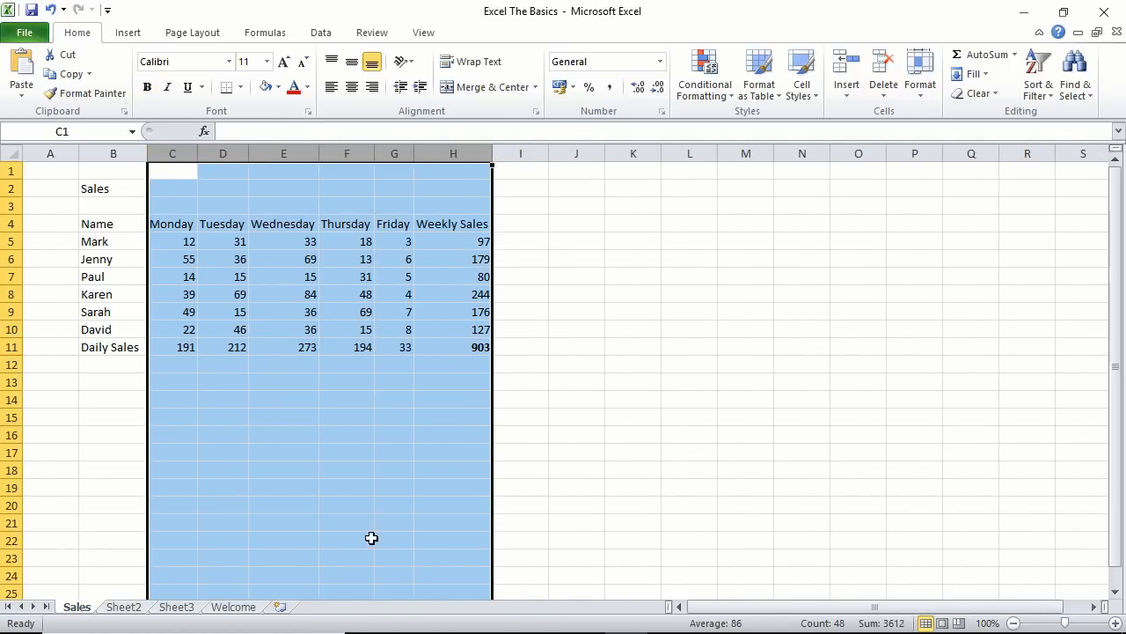
left_click(379, 426)
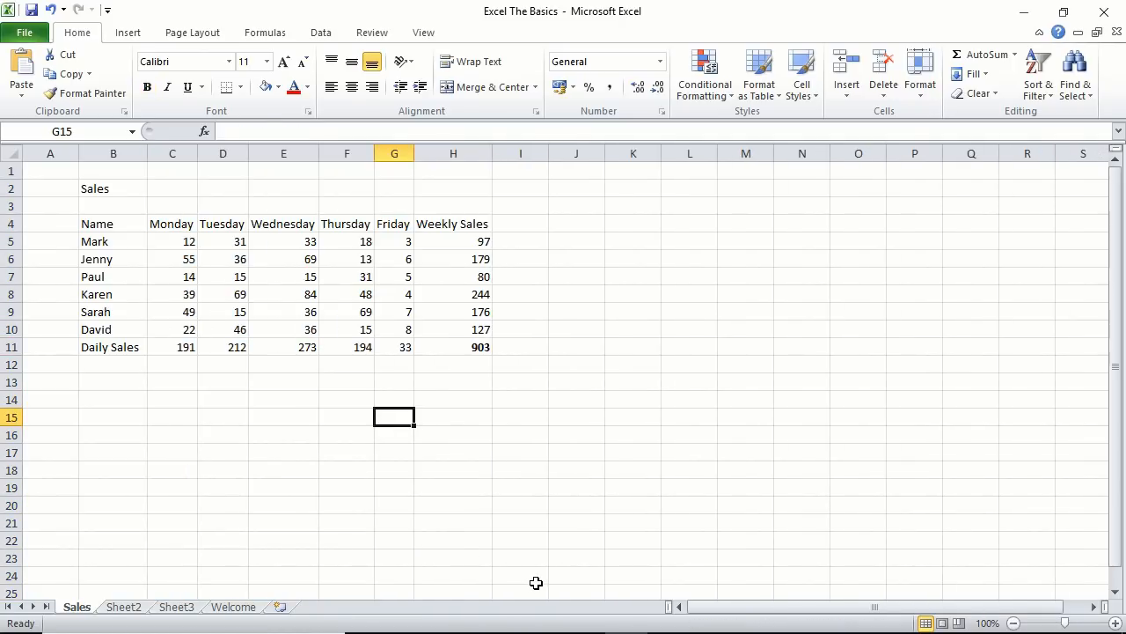